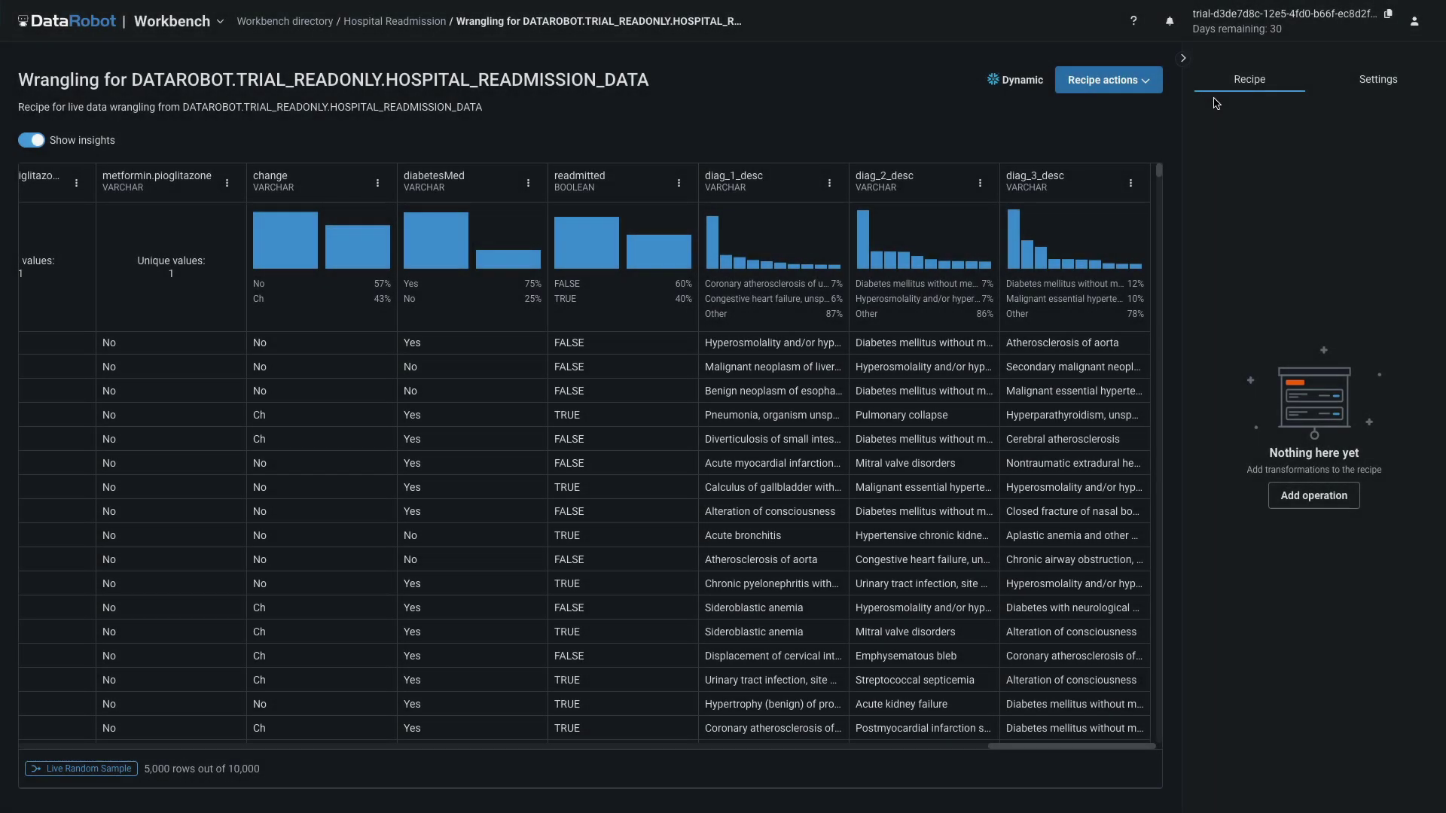
Preview a row filter in the wrangling recipe and the blueprint's word-grams text step
click(1305, 497)
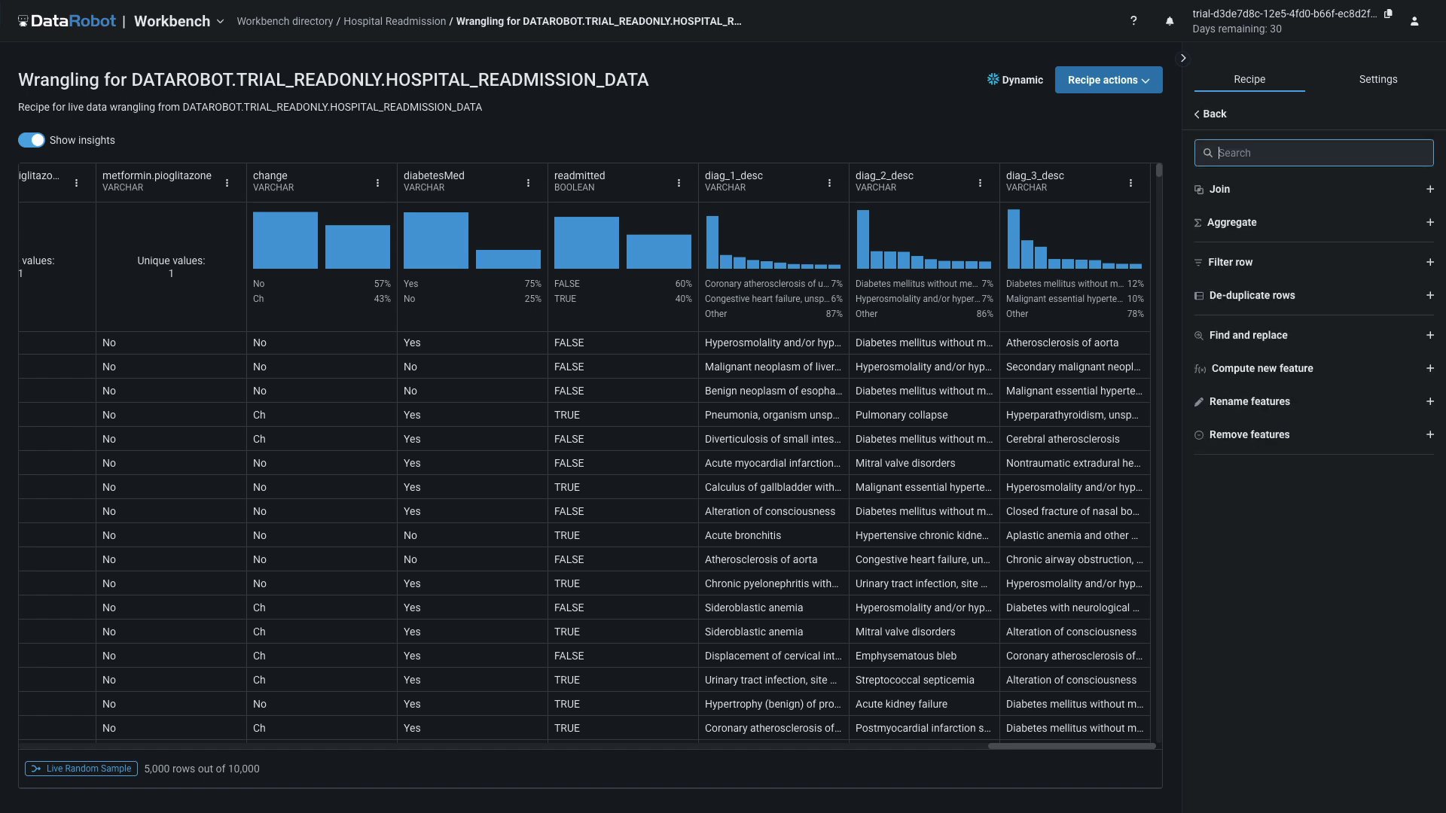
click(1240, 265)
text(readm)
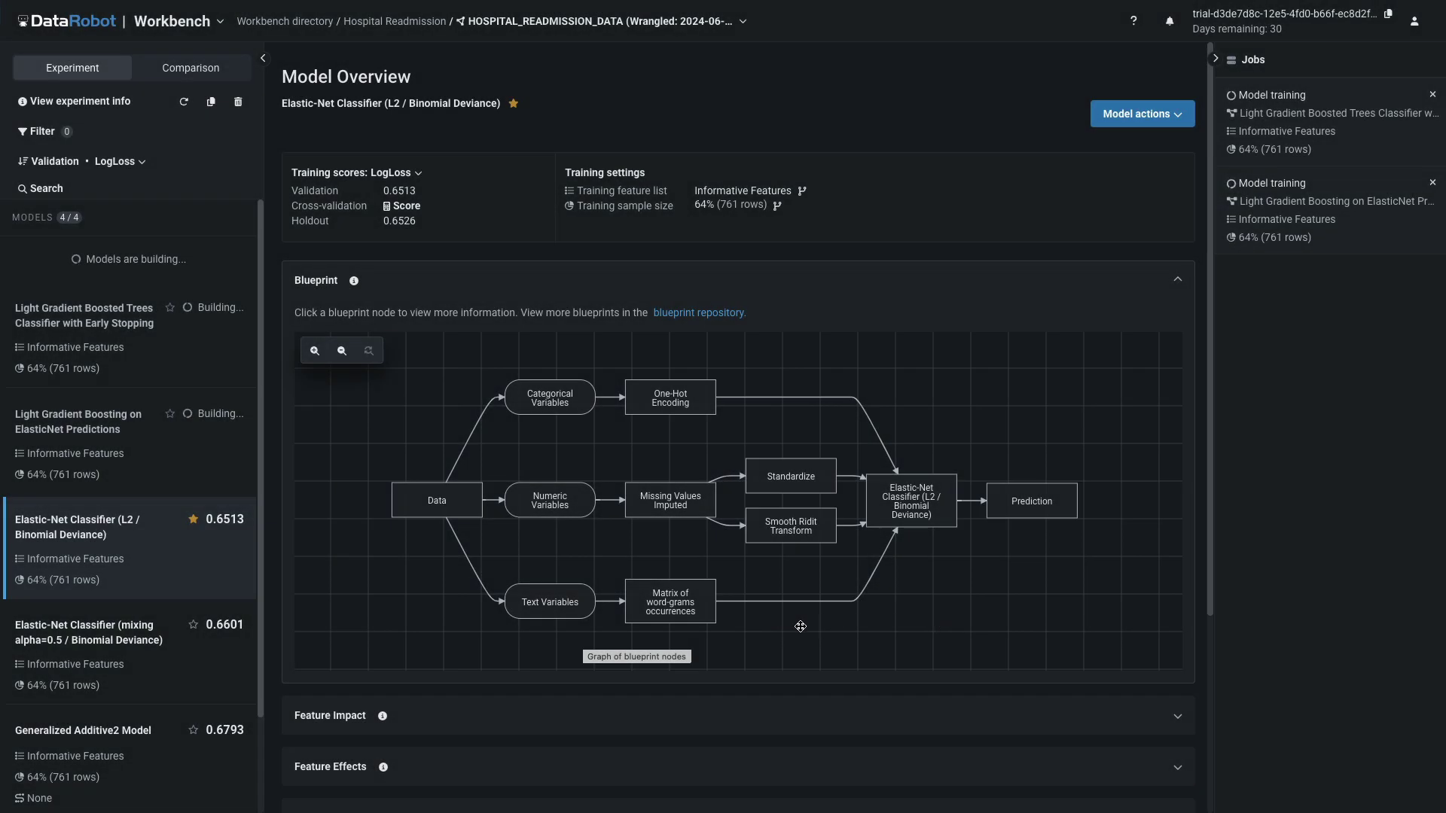
click(672, 610)
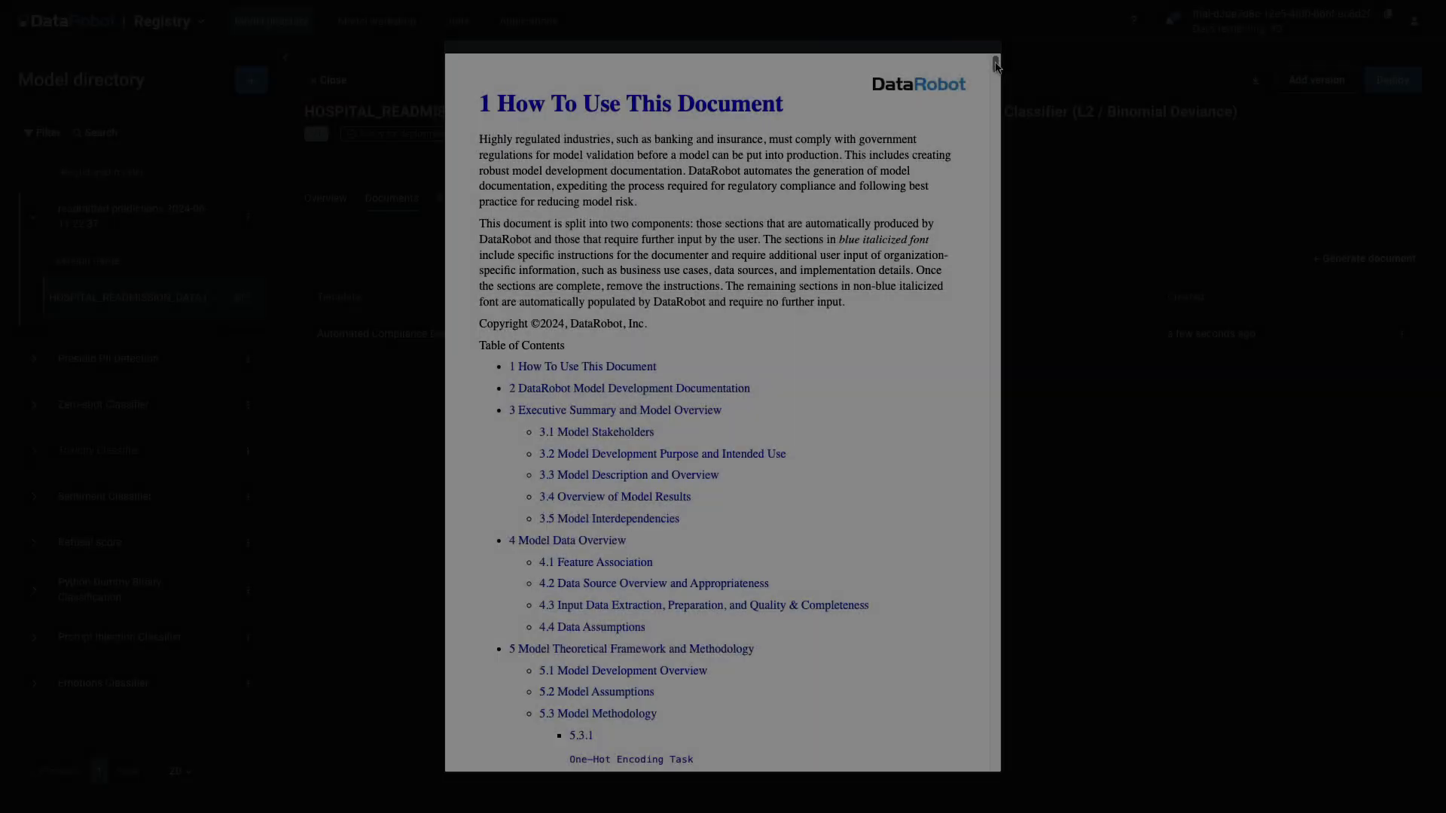
drag(994, 67, 1011, 460)
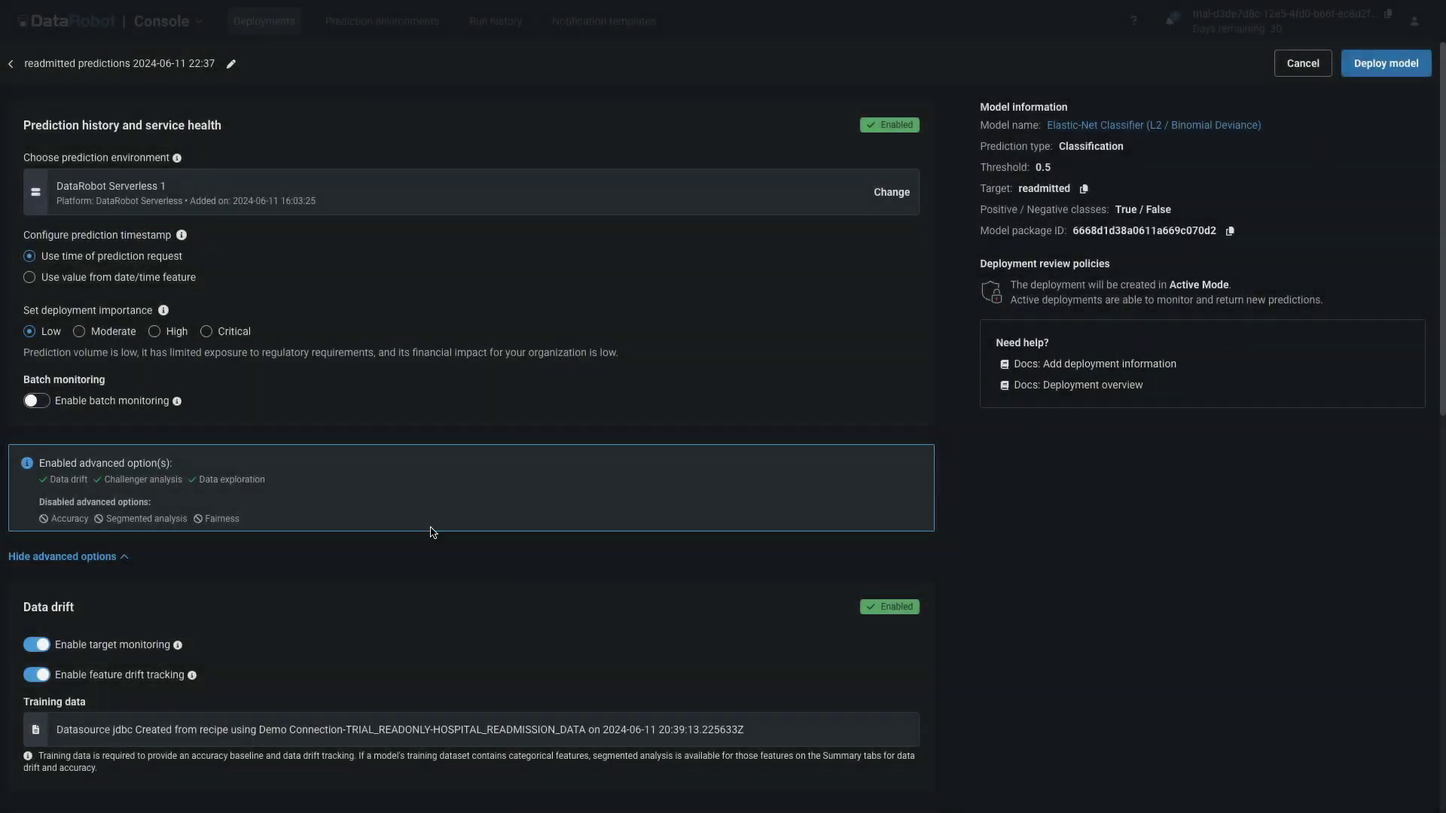
Preview deployment creation and the age feature's data drift details
click(1378, 64)
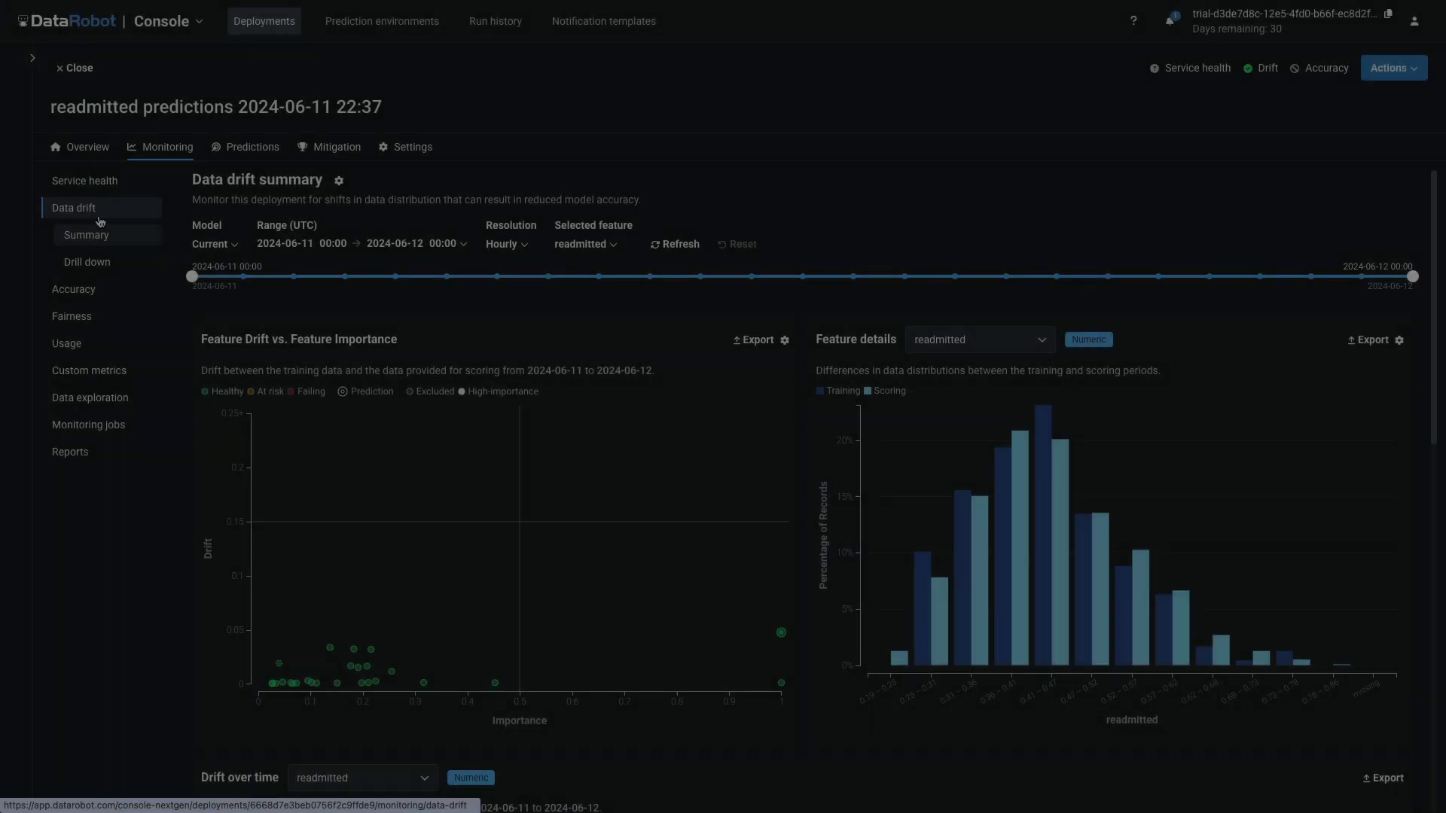
click(1042, 342)
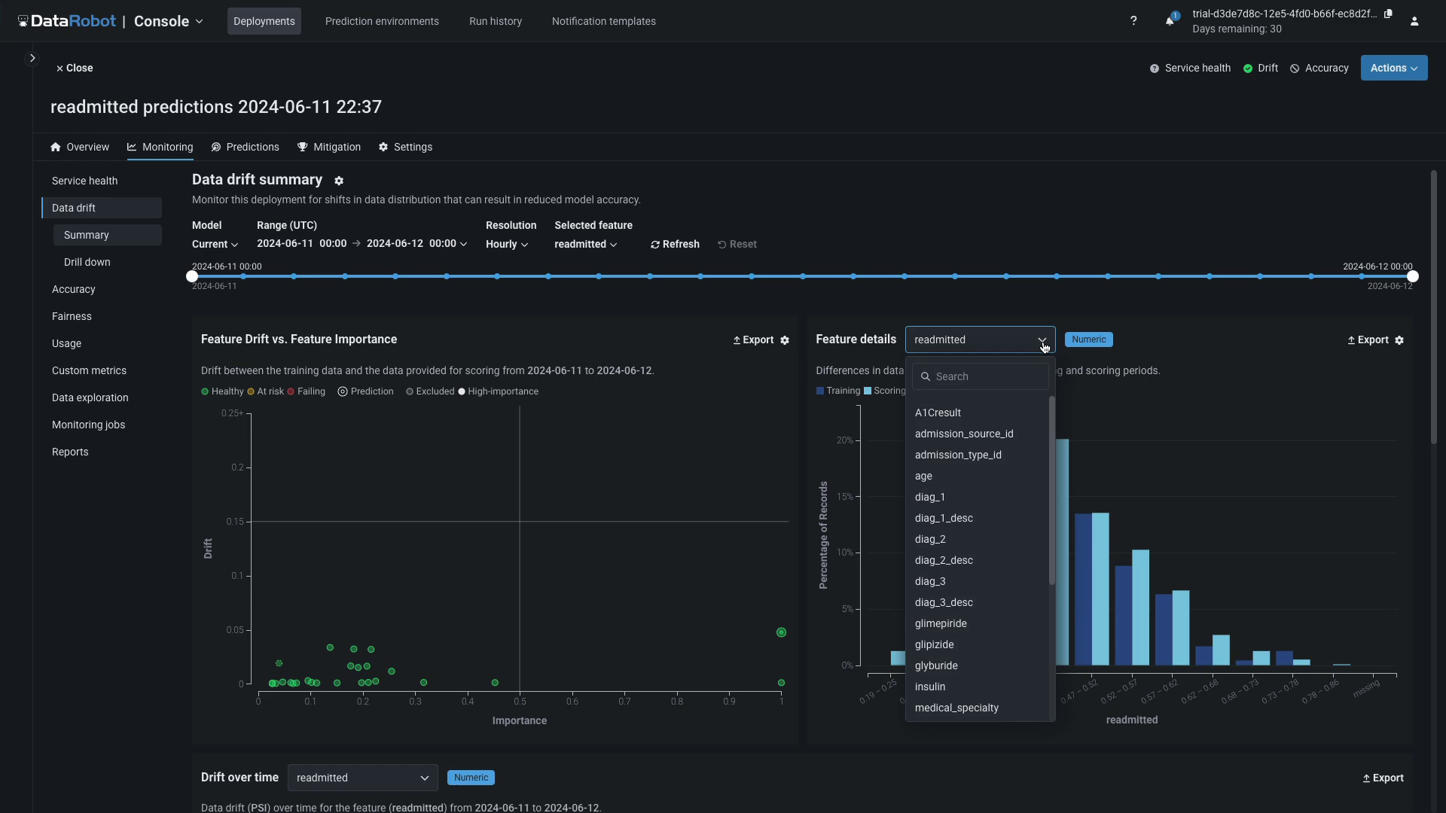
click(1008, 480)
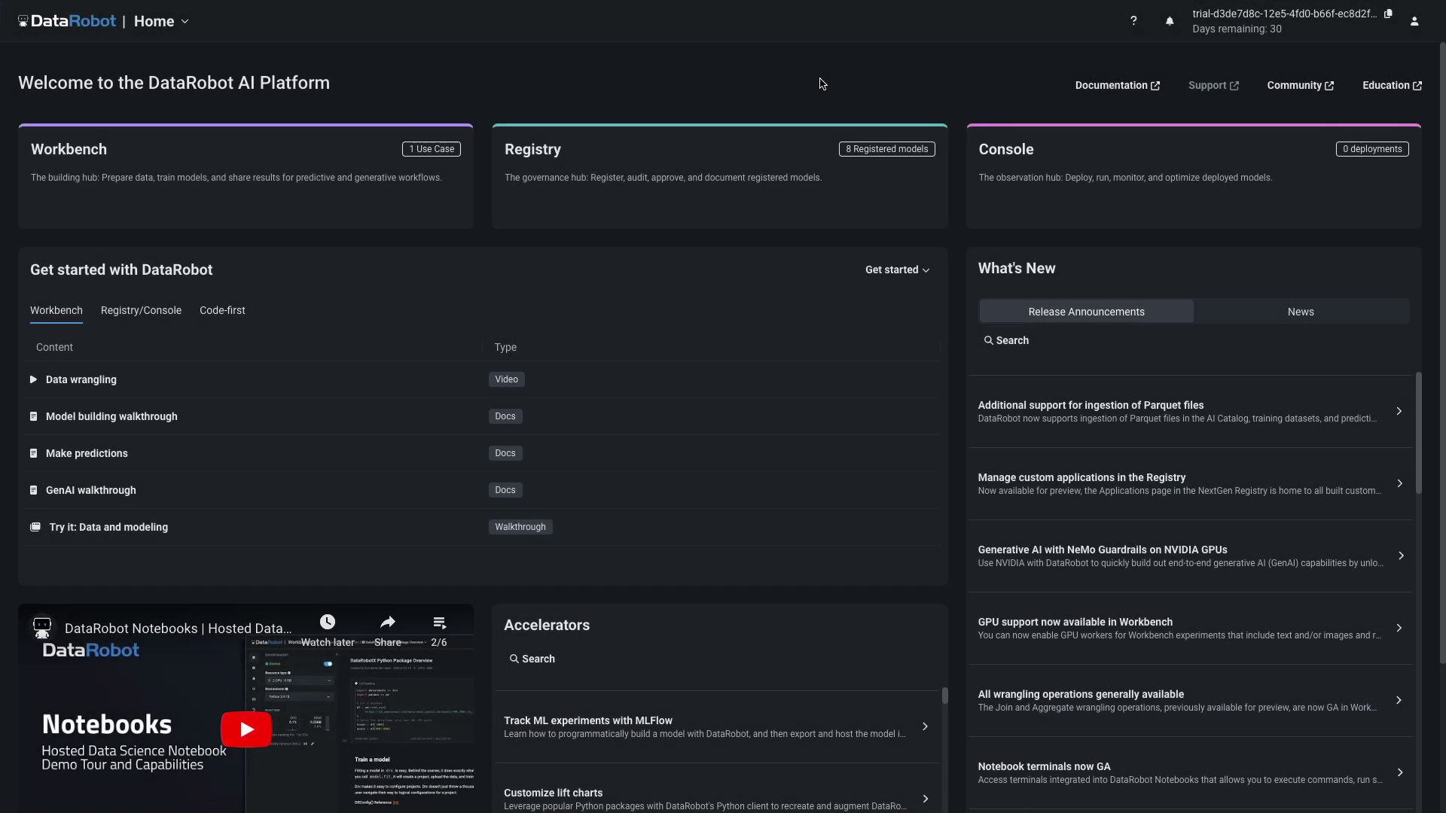
click(1415, 23)
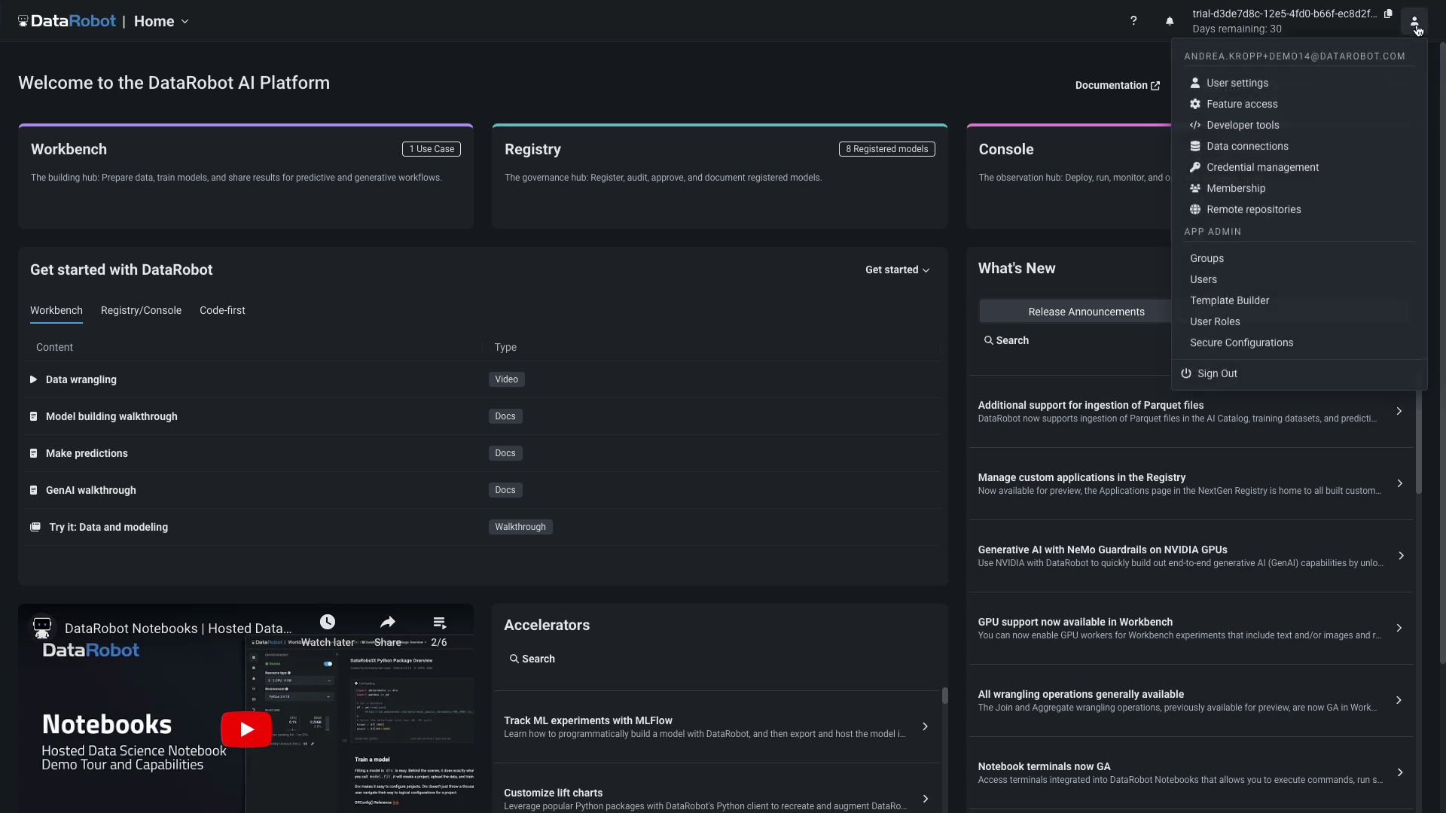
click(1252, 151)
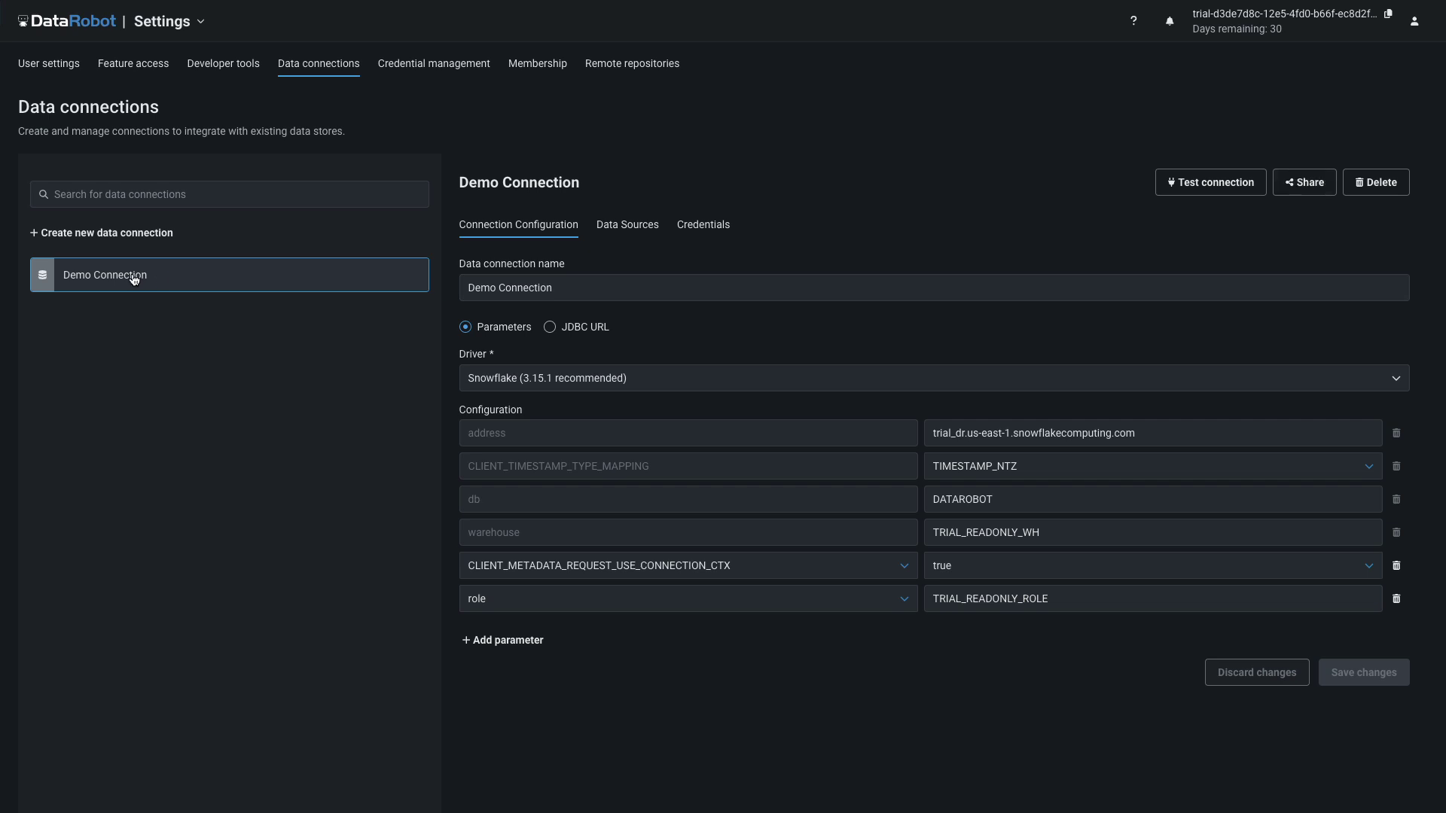
drag(1067, 535, 928, 532)
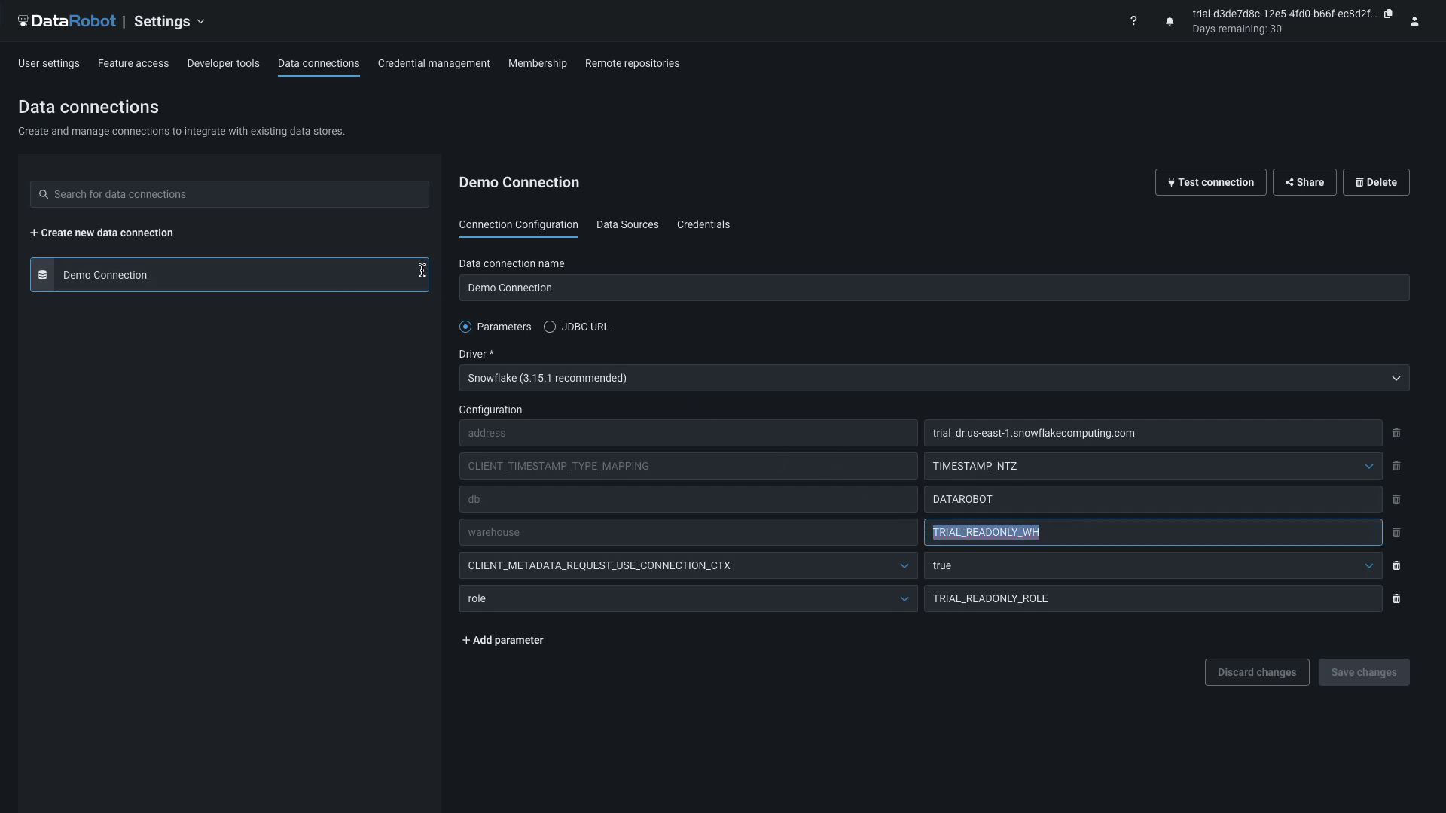
click(91, 22)
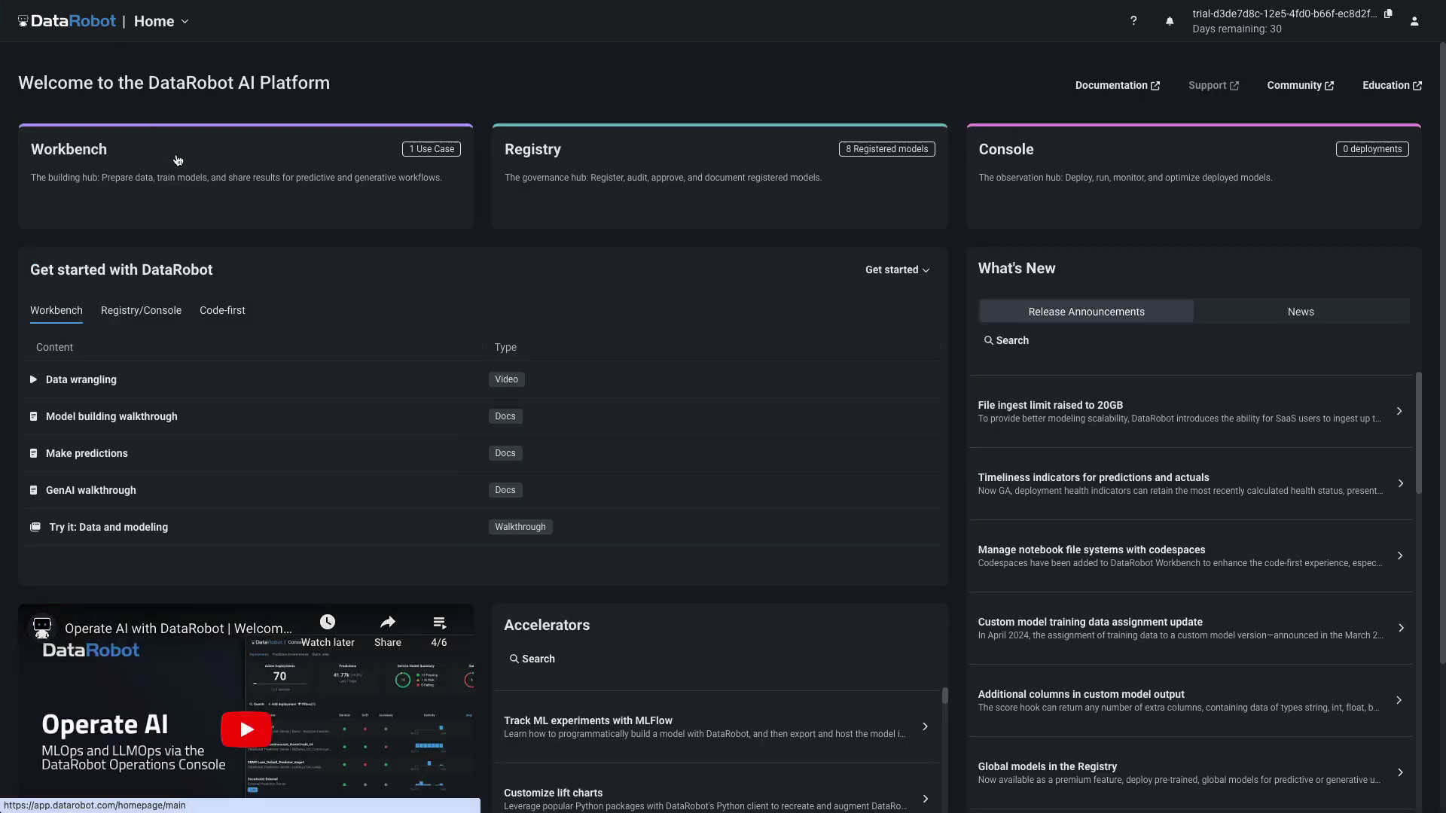
Create a new Use Case named 'Hospital Readmission' in Workbench
click(194, 172)
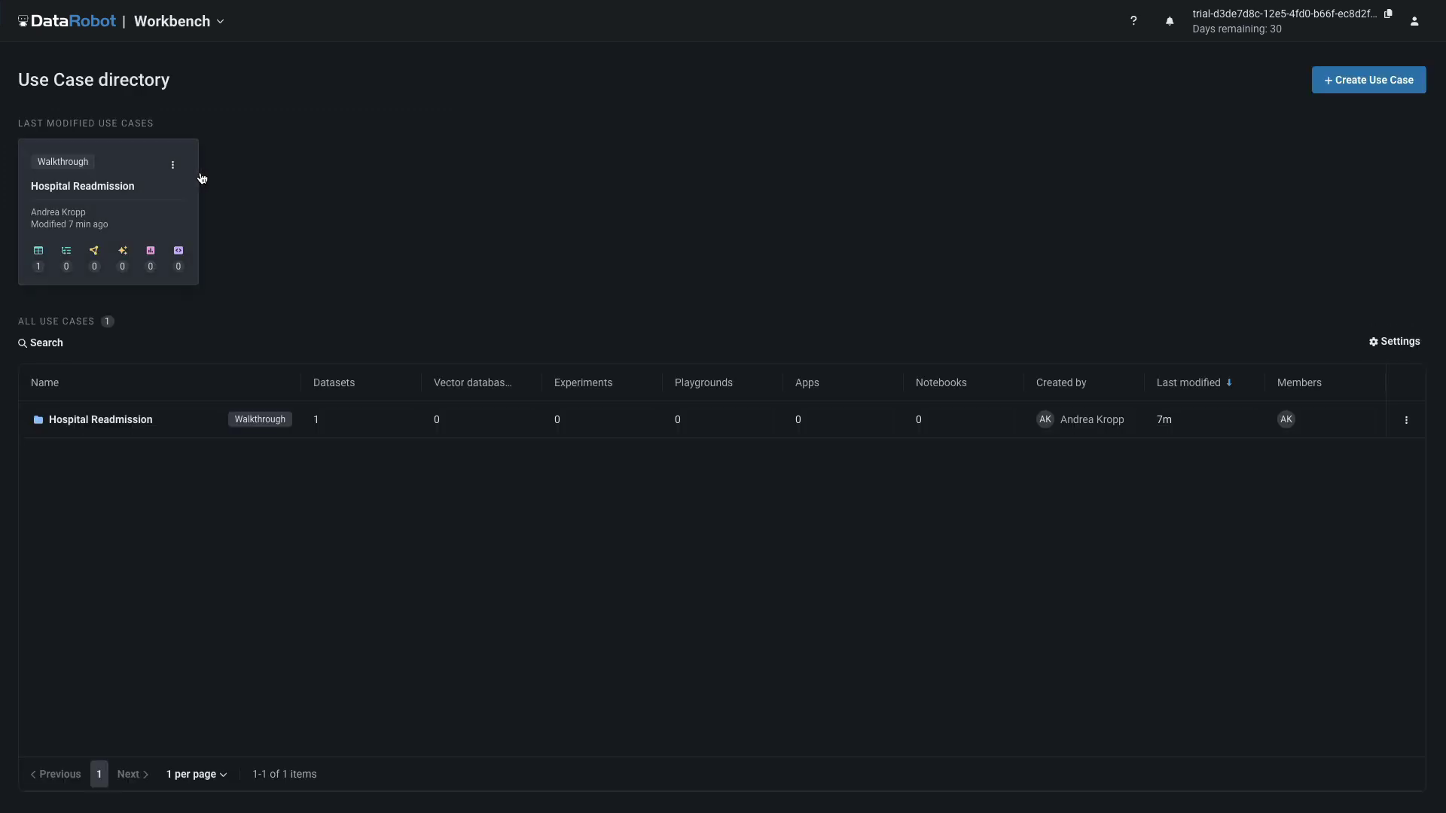
click(1373, 85)
text(Hospital Readmission)
click(503, 151)
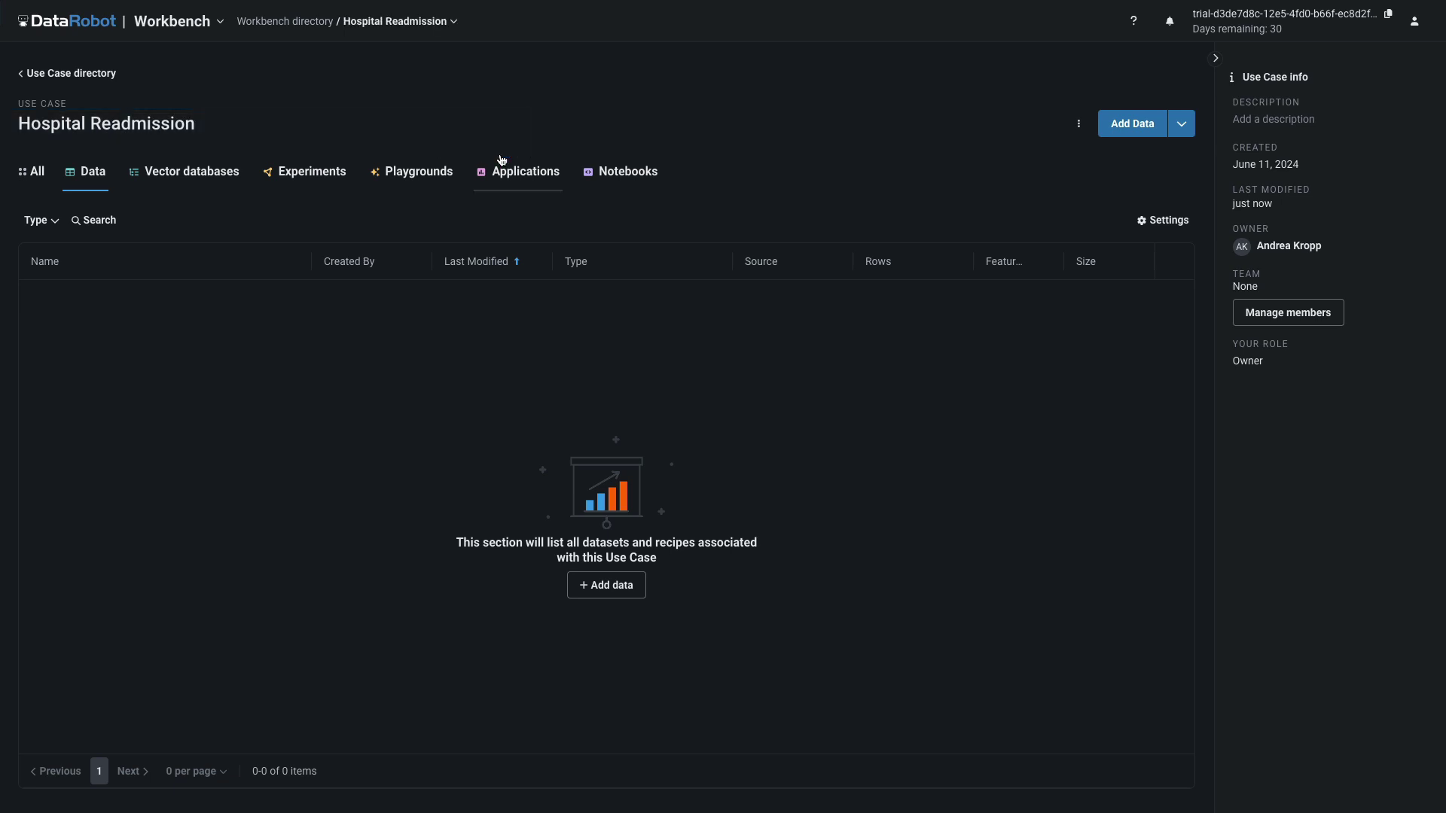
Preview HOSPITAL_READMISSION_DATA from Demo Connection > TRIAL_READONLY and start wrangling it
click(1183, 129)
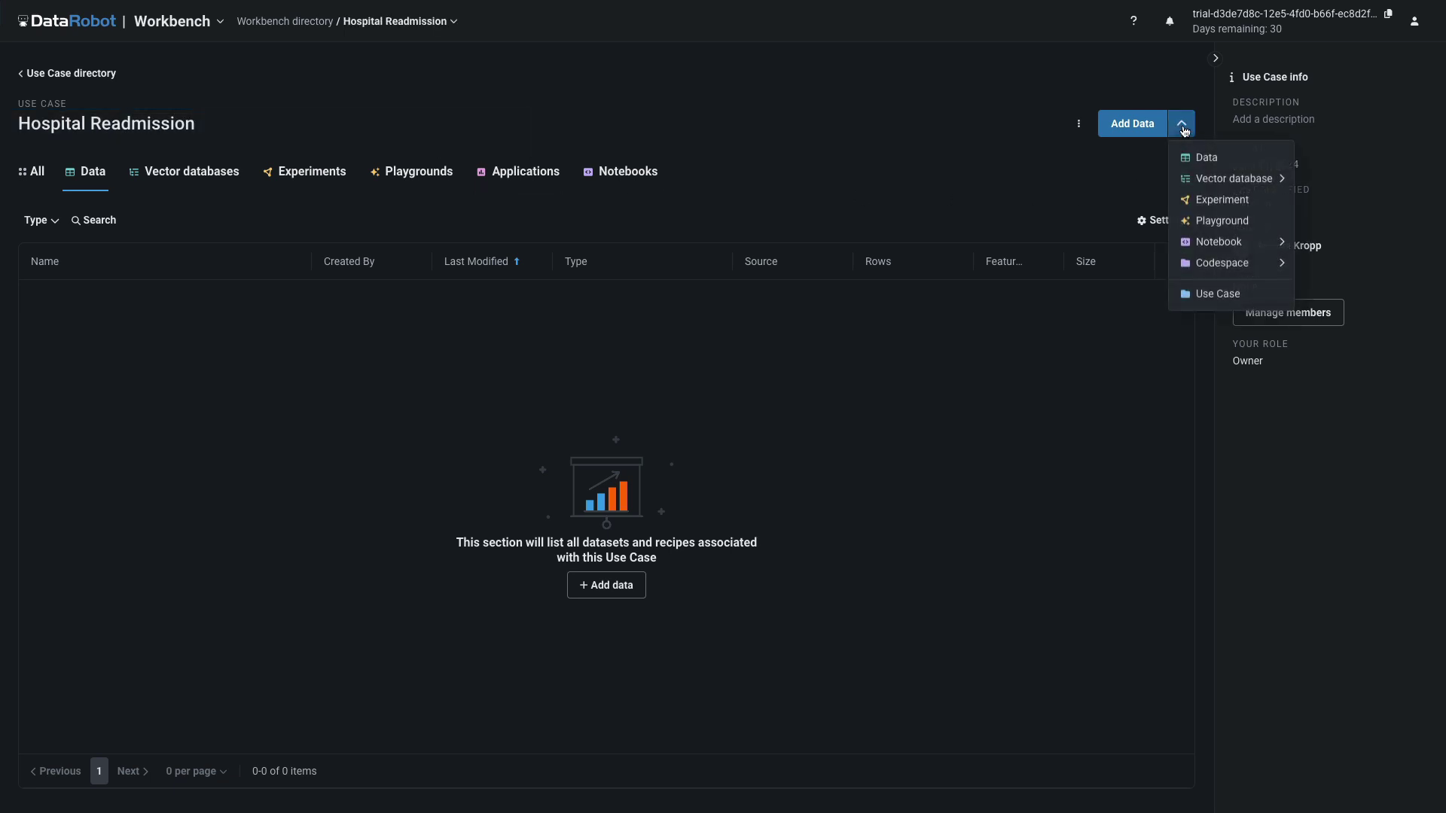
click(1206, 161)
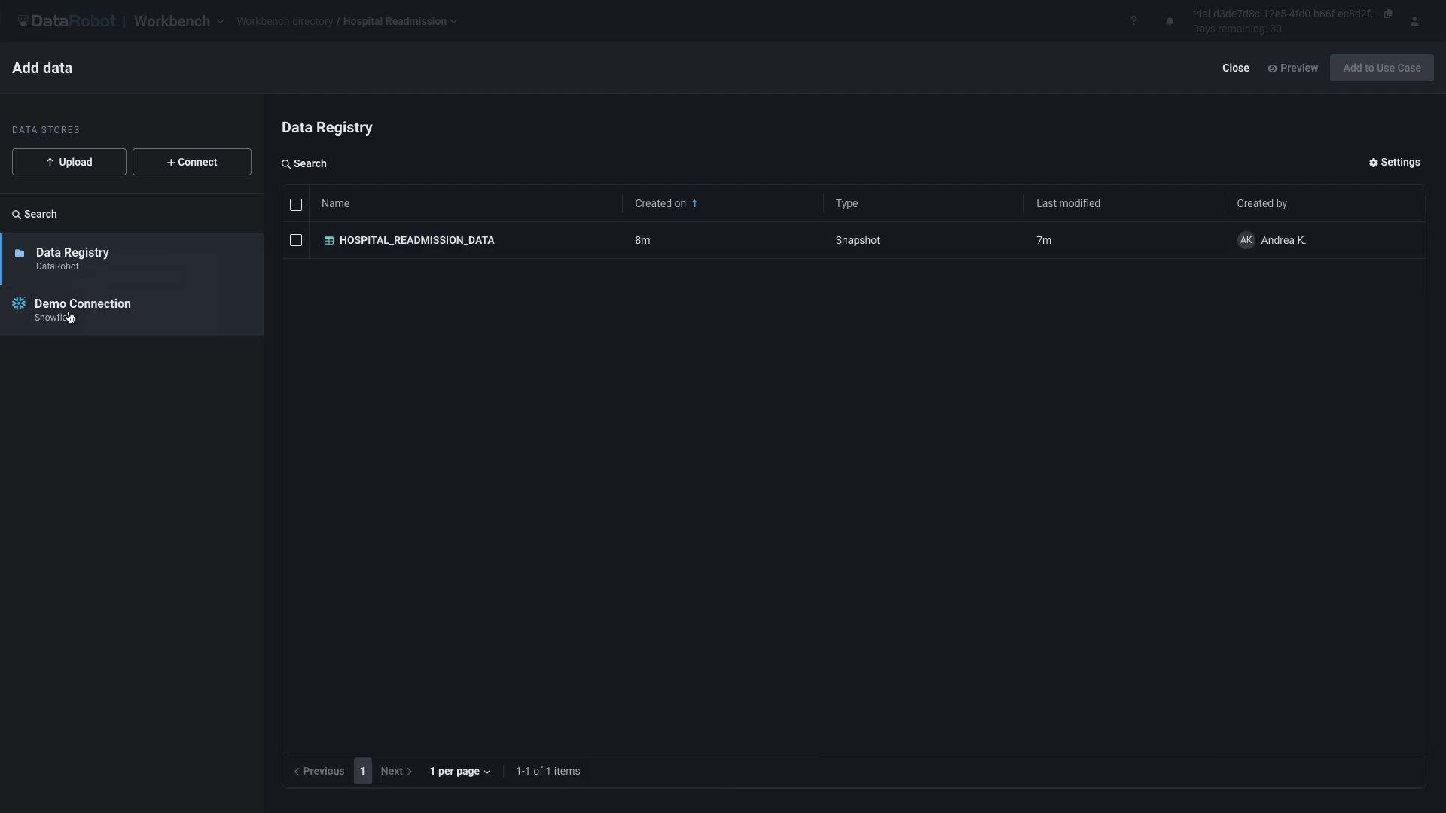
click(69, 316)
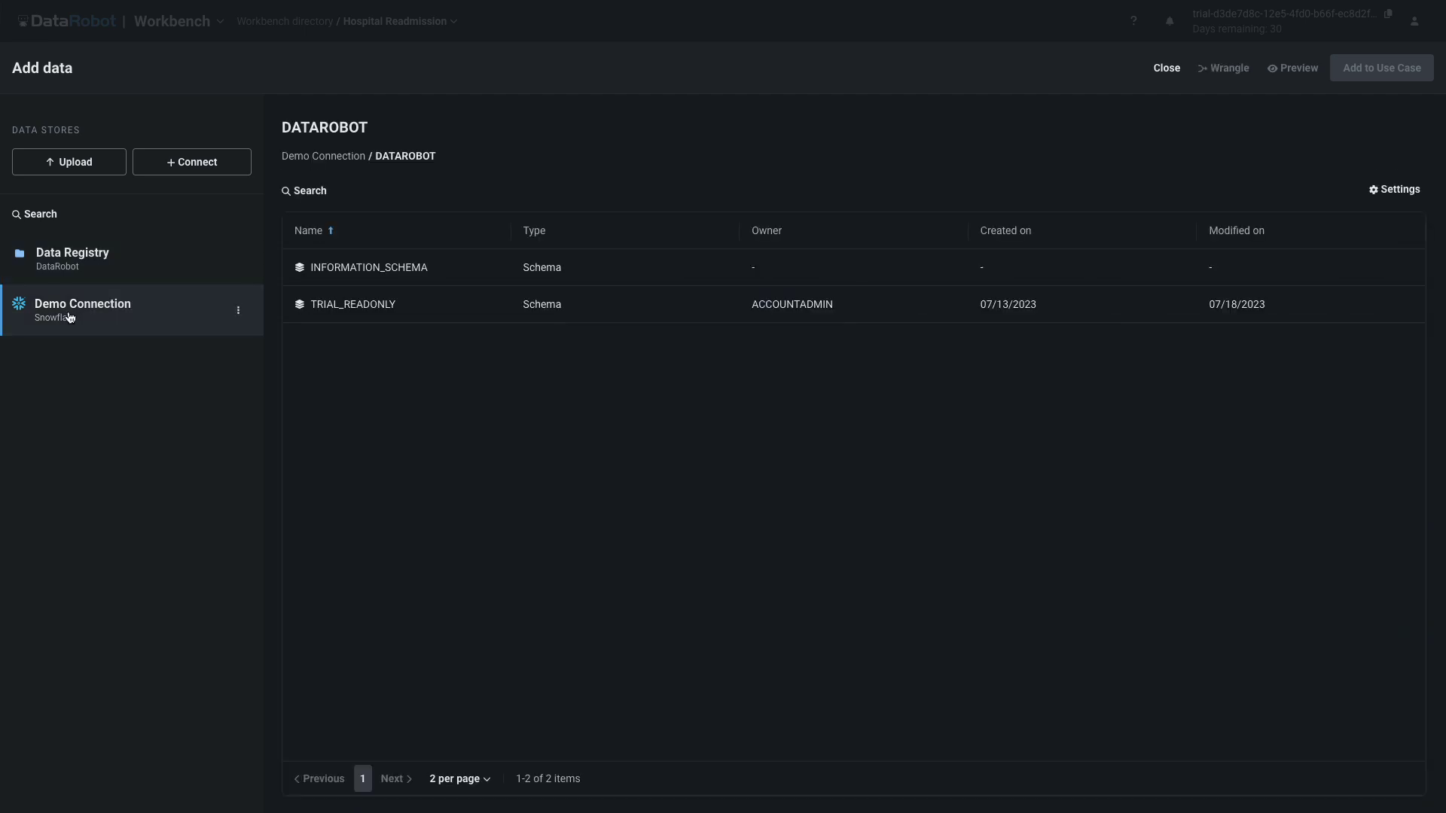
click(355, 307)
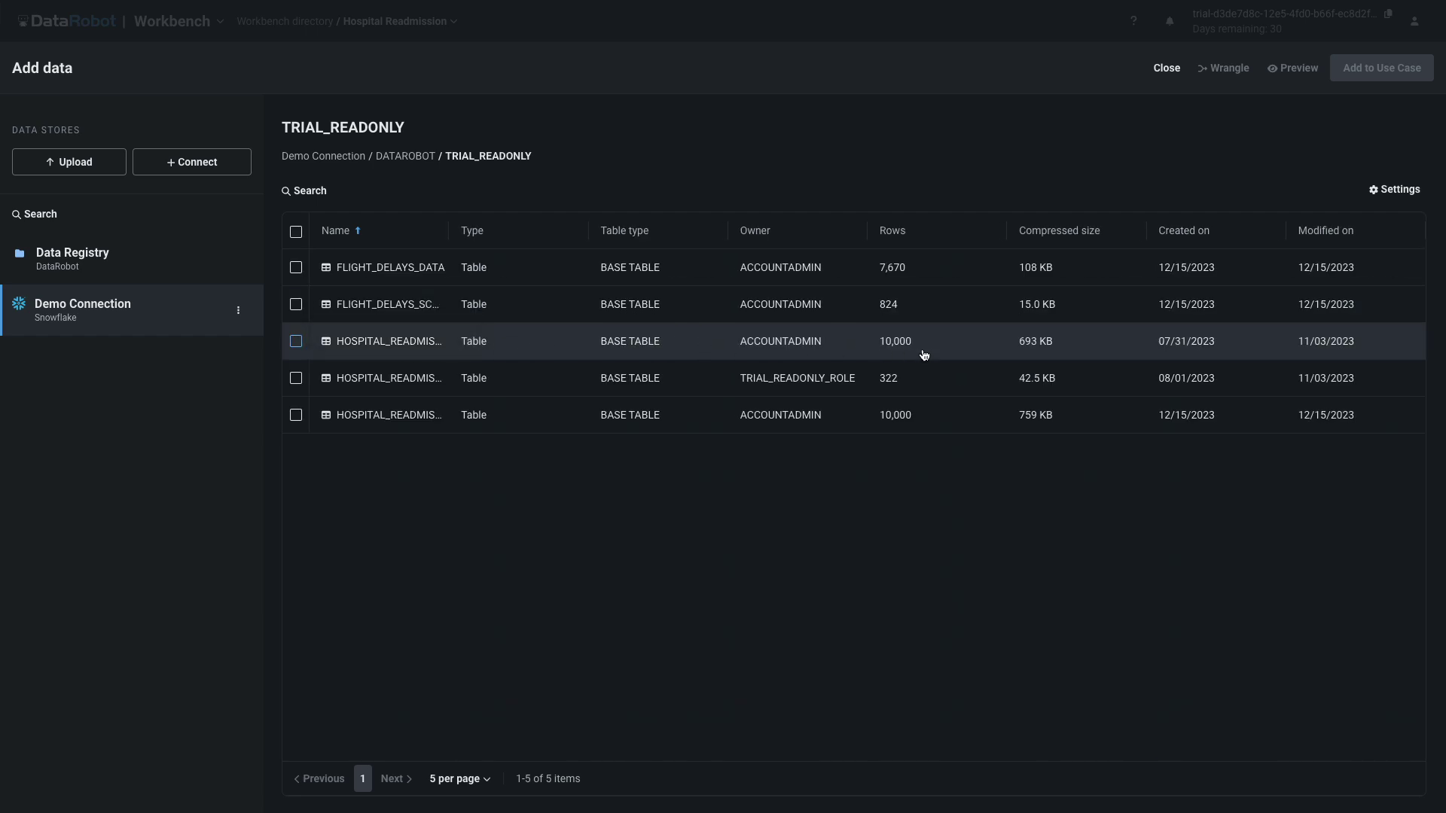
click(360, 343)
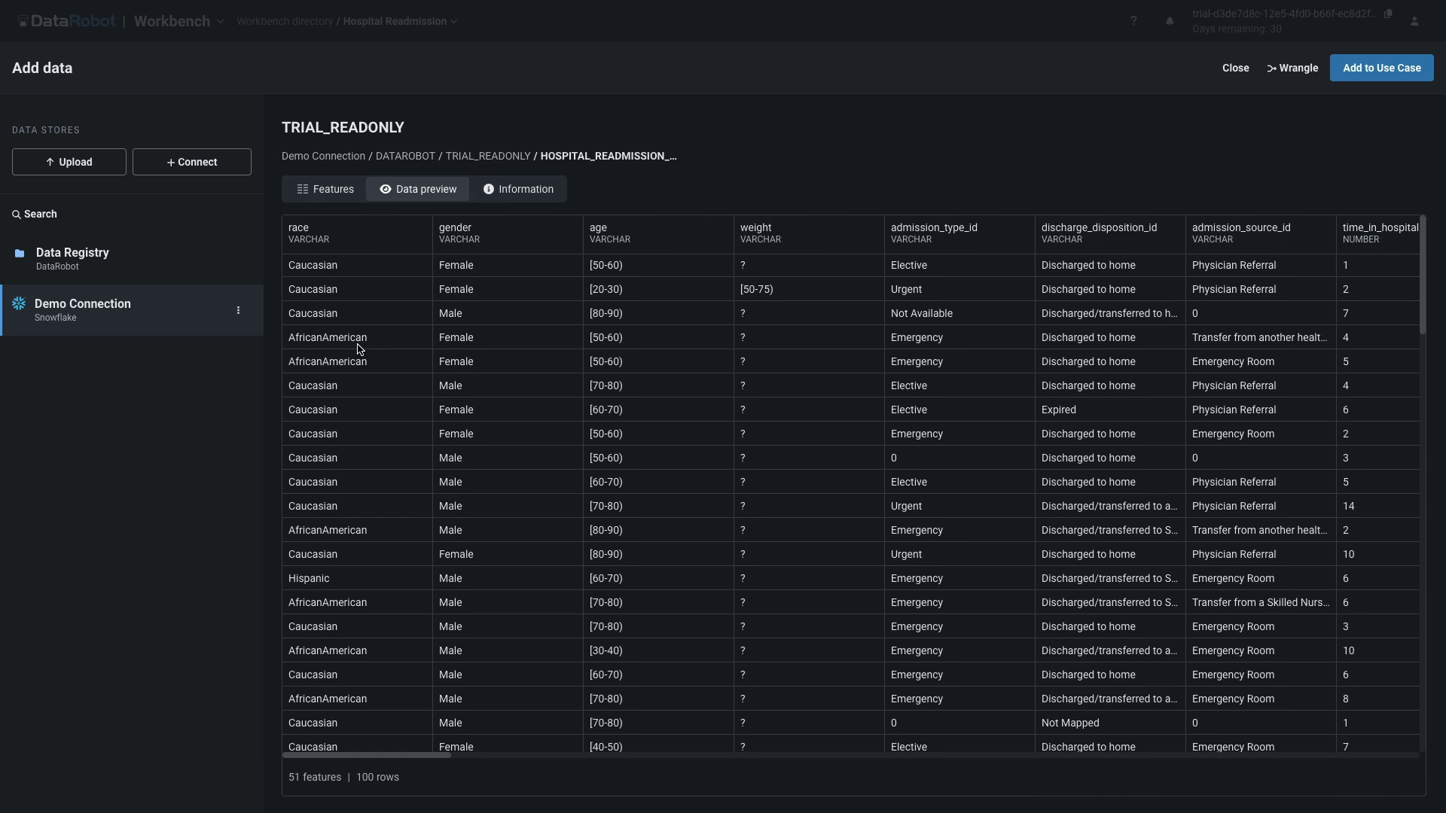
drag(382, 755, 1068, 771)
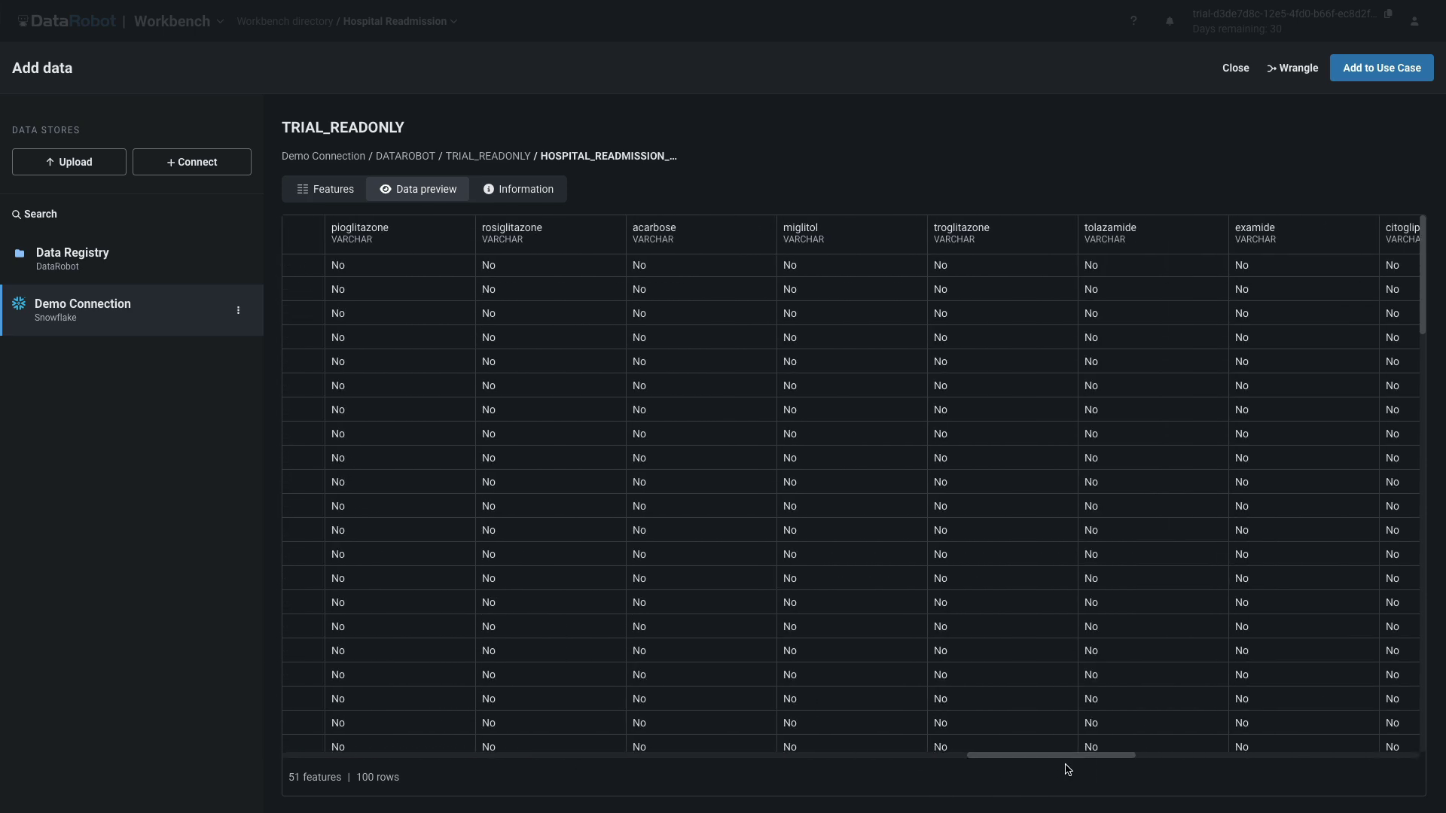
click(1291, 68)
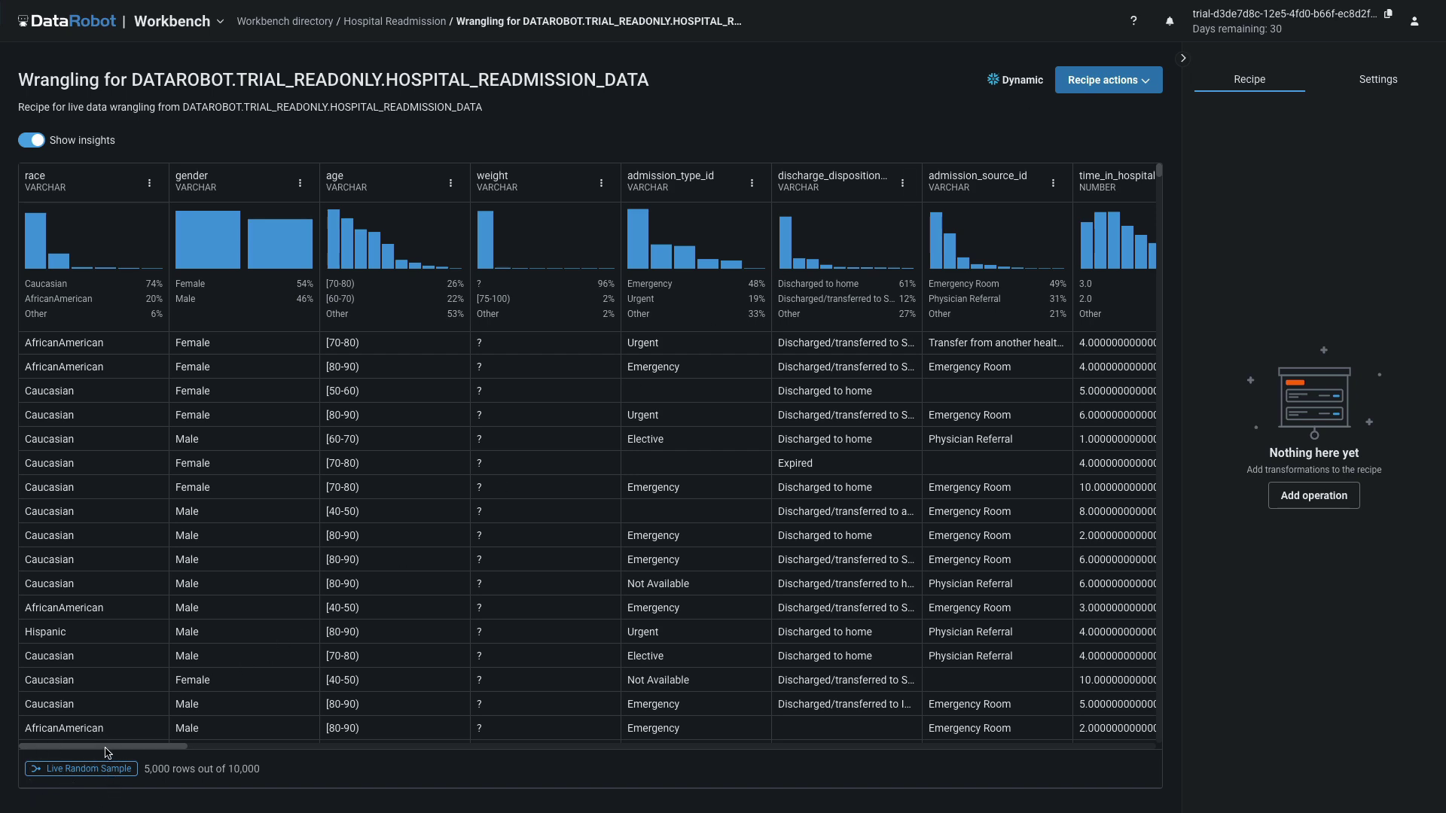
Scroll across the HOSPITAL_READMISSION_DATA columns in the wrangling preview
drag(107, 750, 1115, 753)
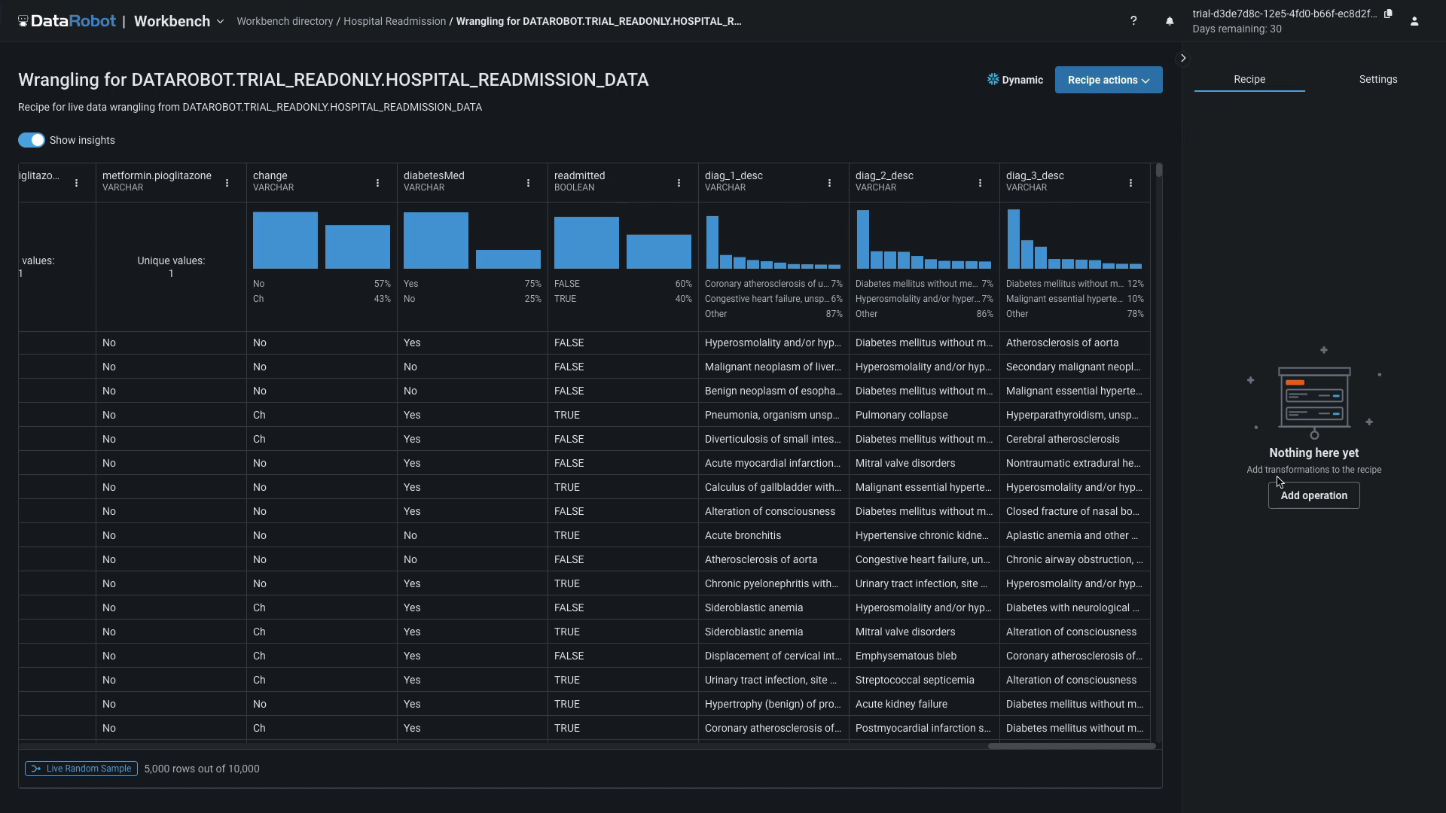
Add a Filter row operation: discharge_disposition_id Contains 'SNF'
click(1304, 497)
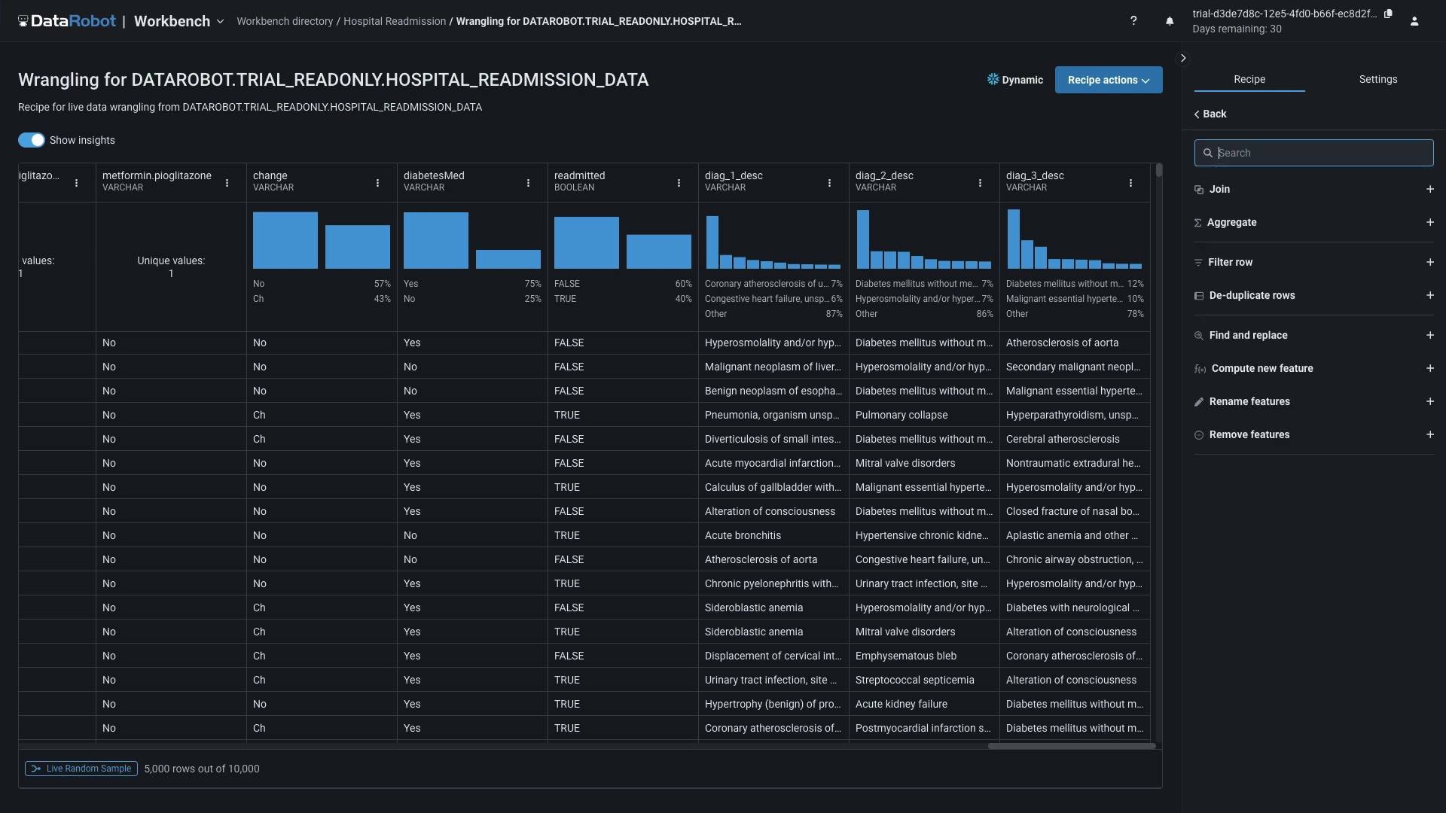
click(1241, 263)
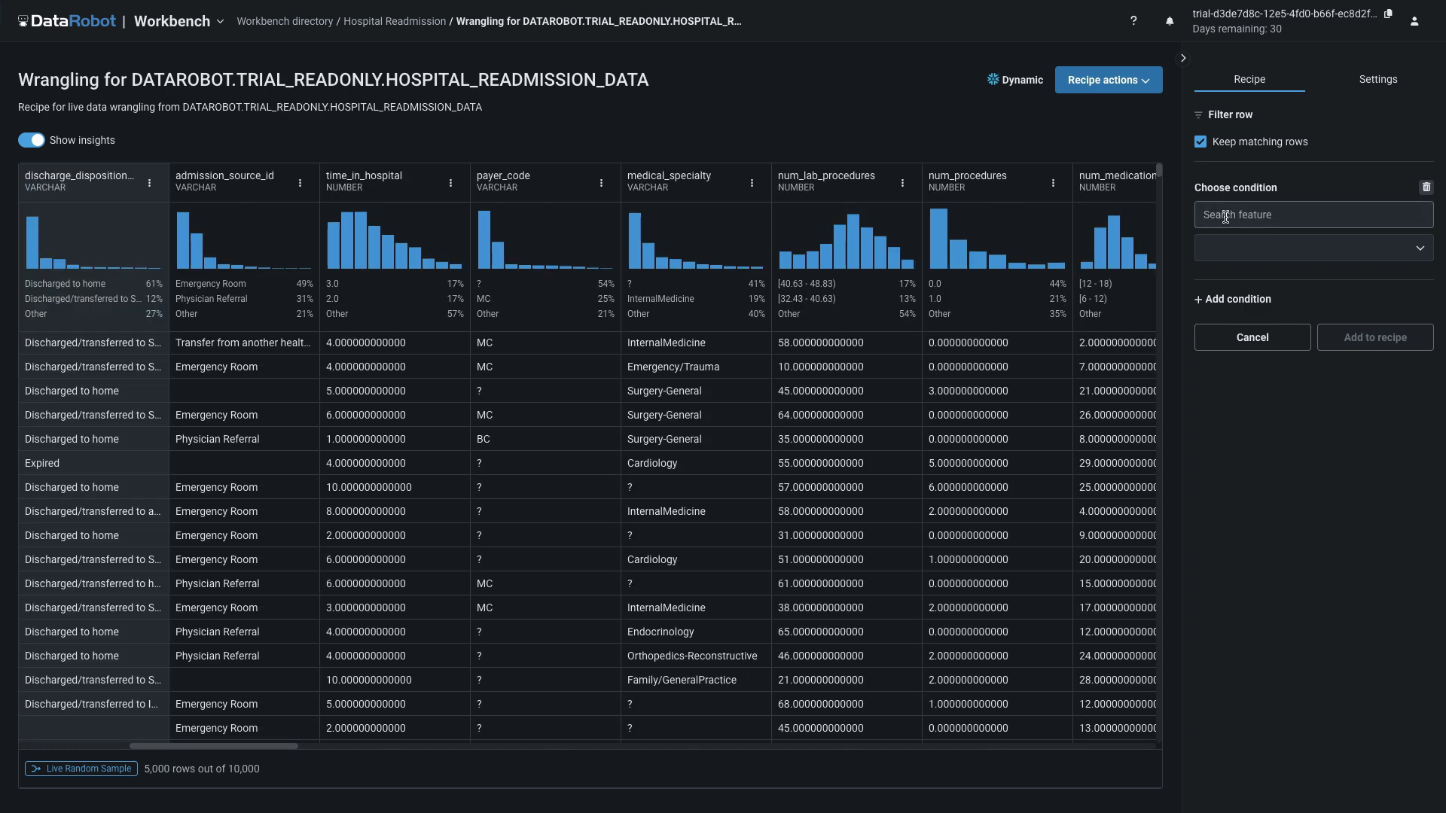
click(1228, 214)
text(dis)
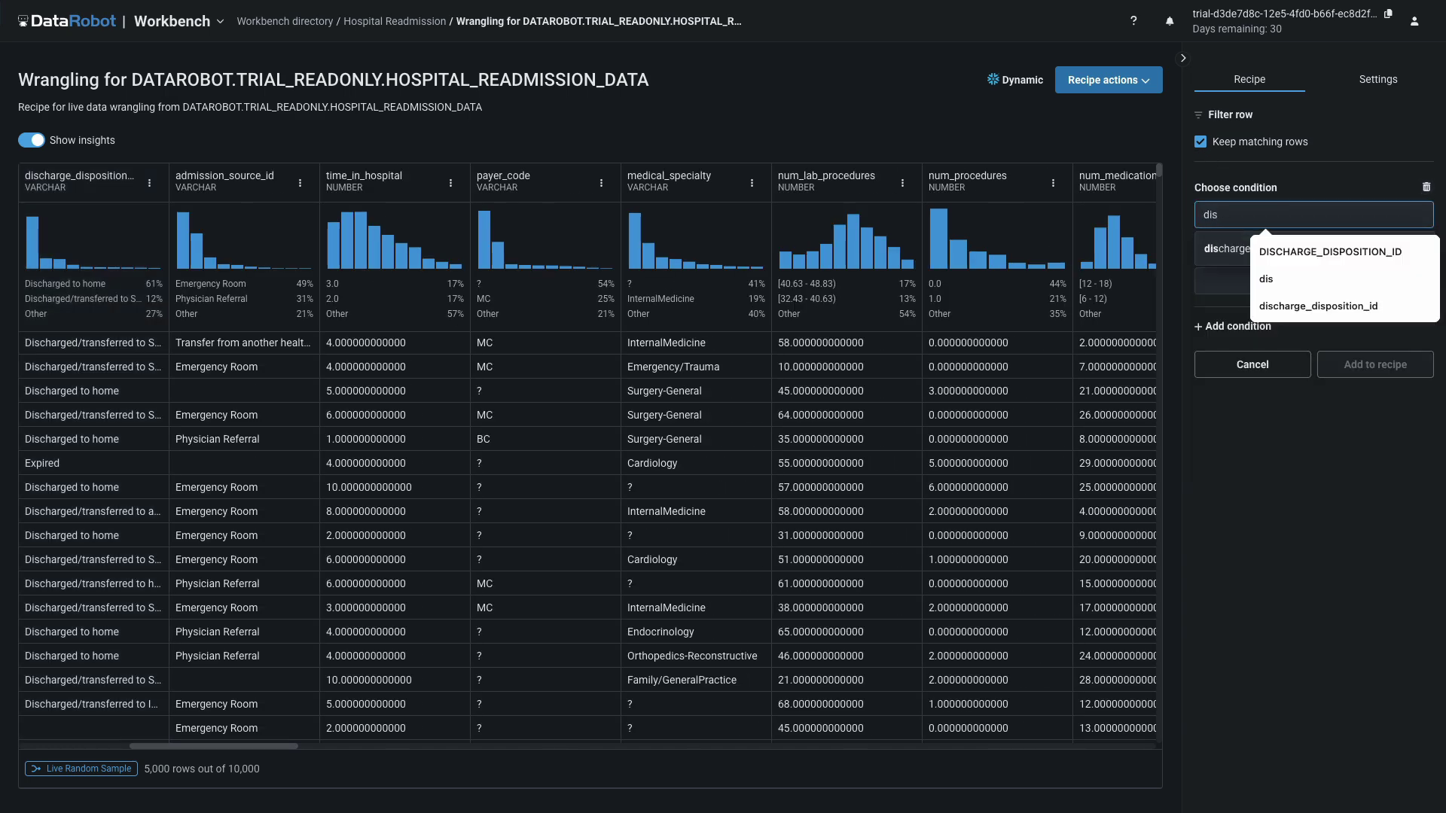
click(1283, 308)
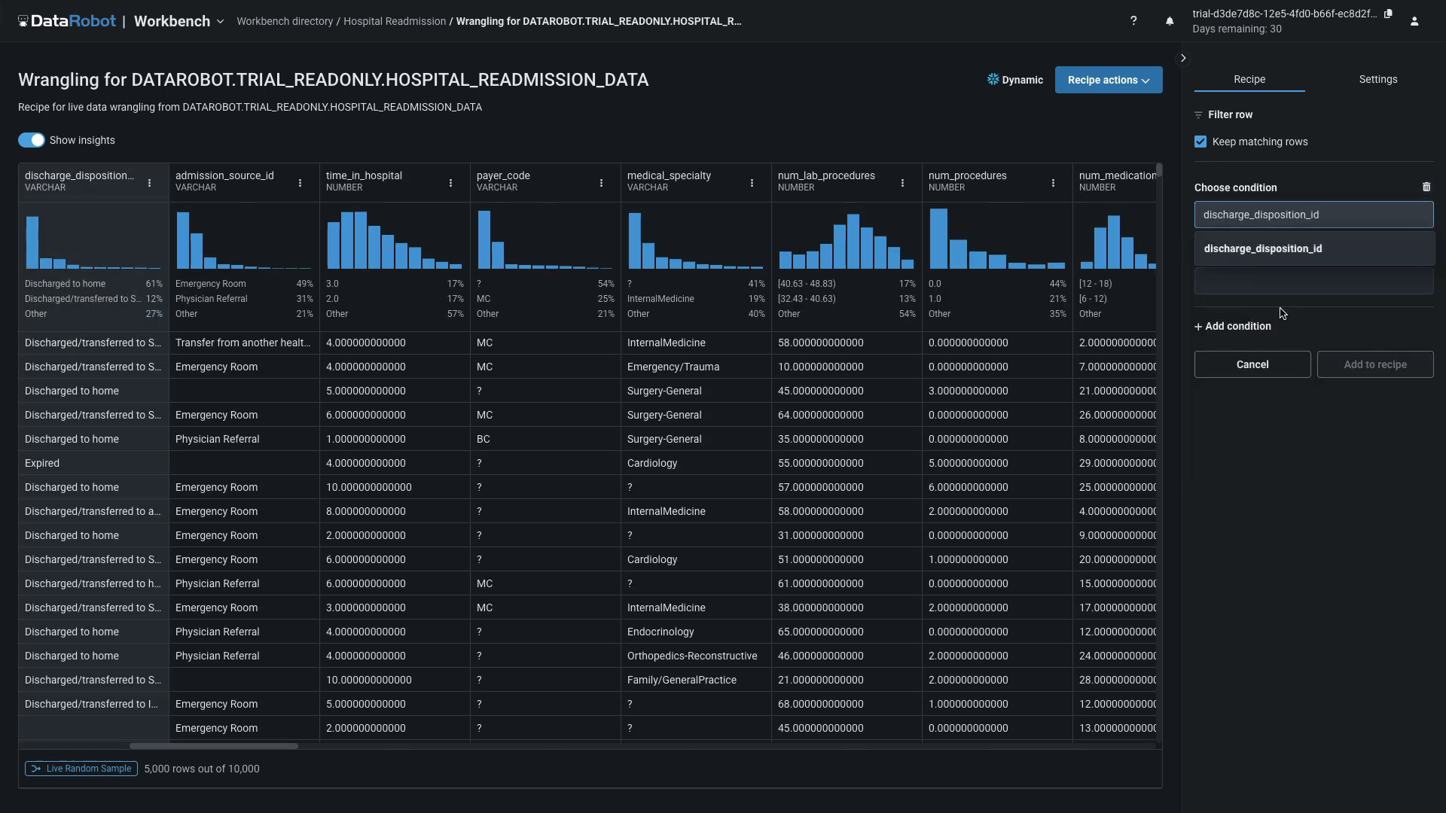
click(1265, 252)
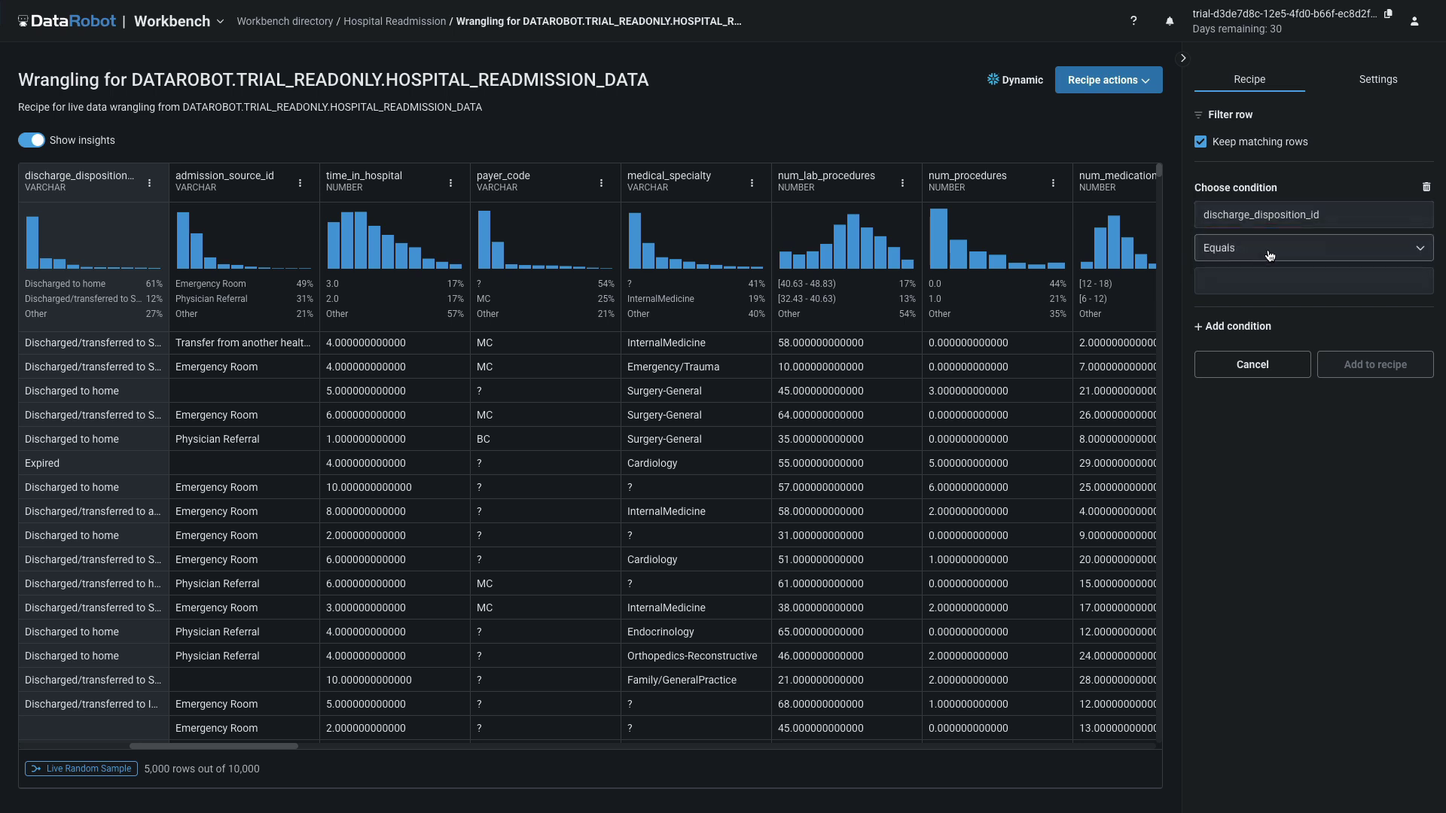
click(1419, 253)
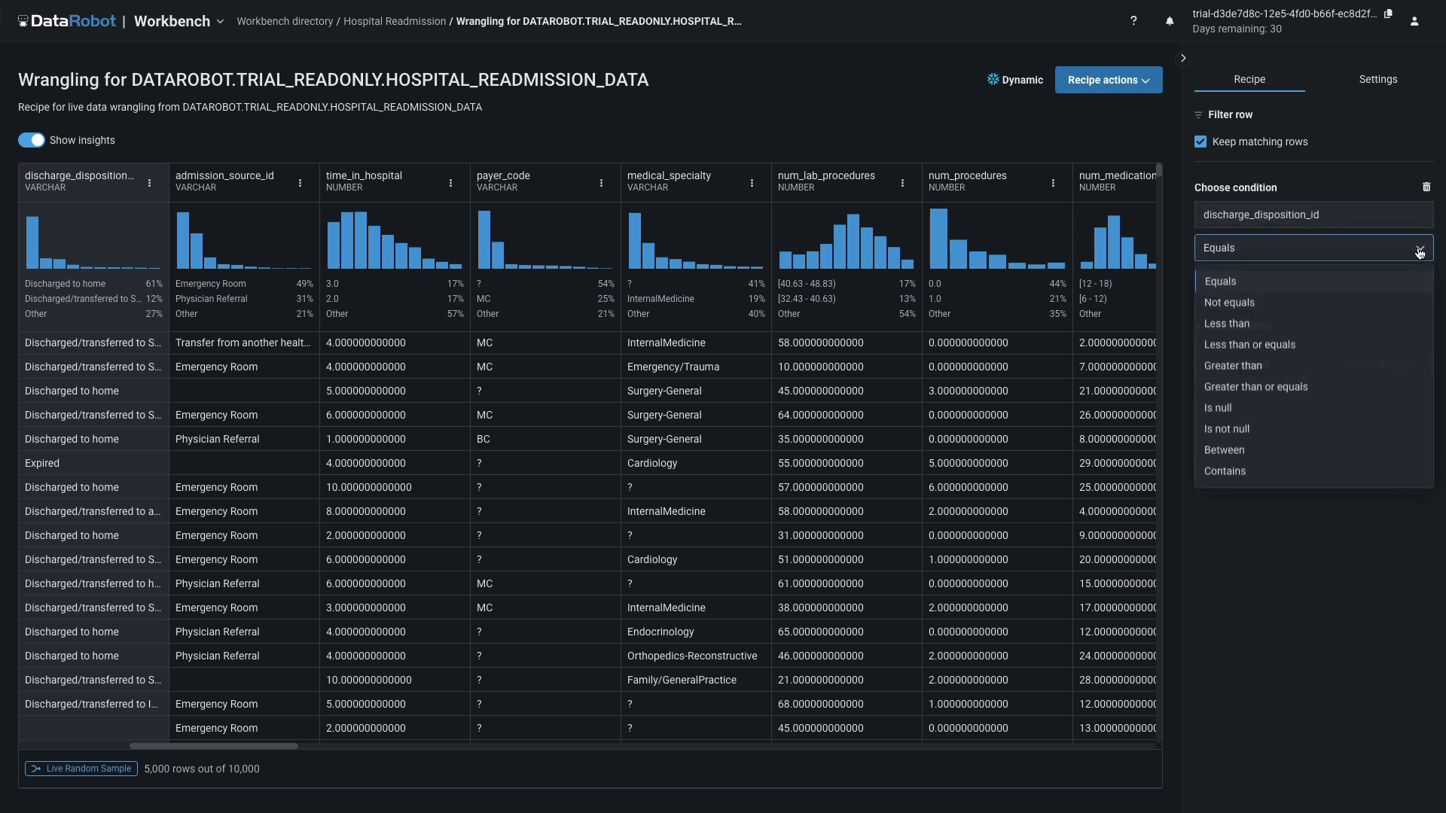
click(1315, 476)
click(1254, 283)
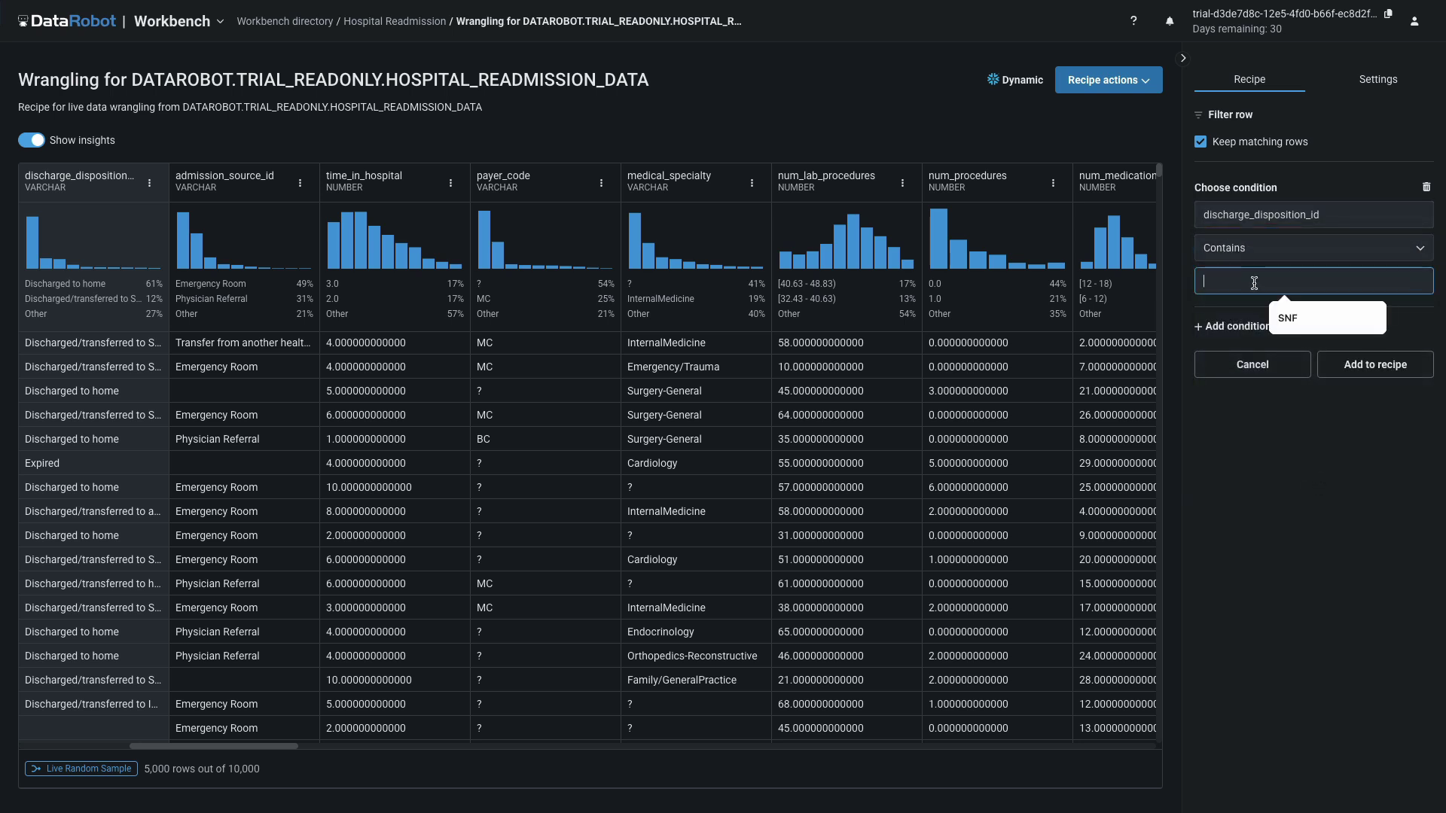
text(SNF)
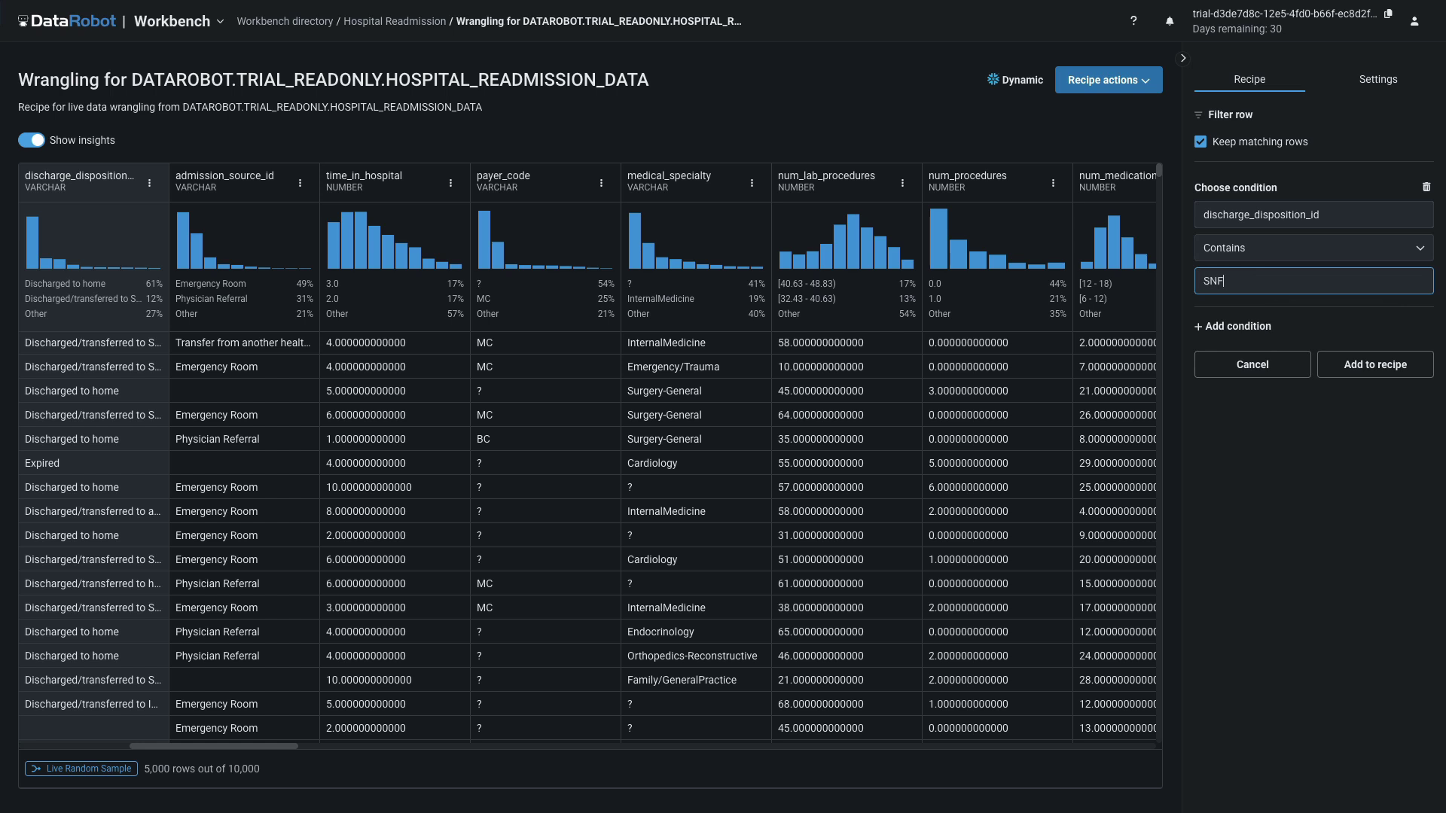
key(Tab)
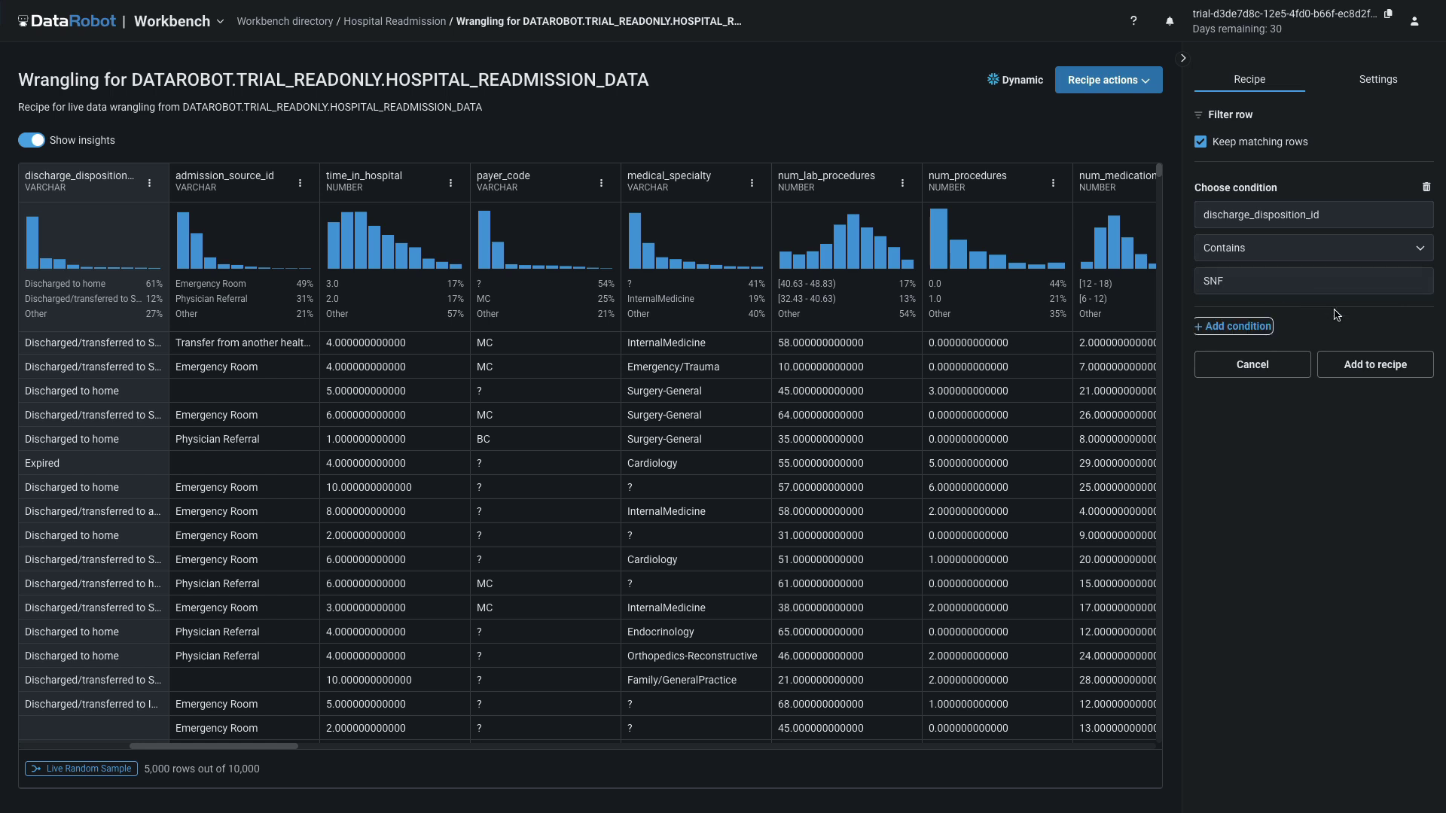
click(1370, 366)
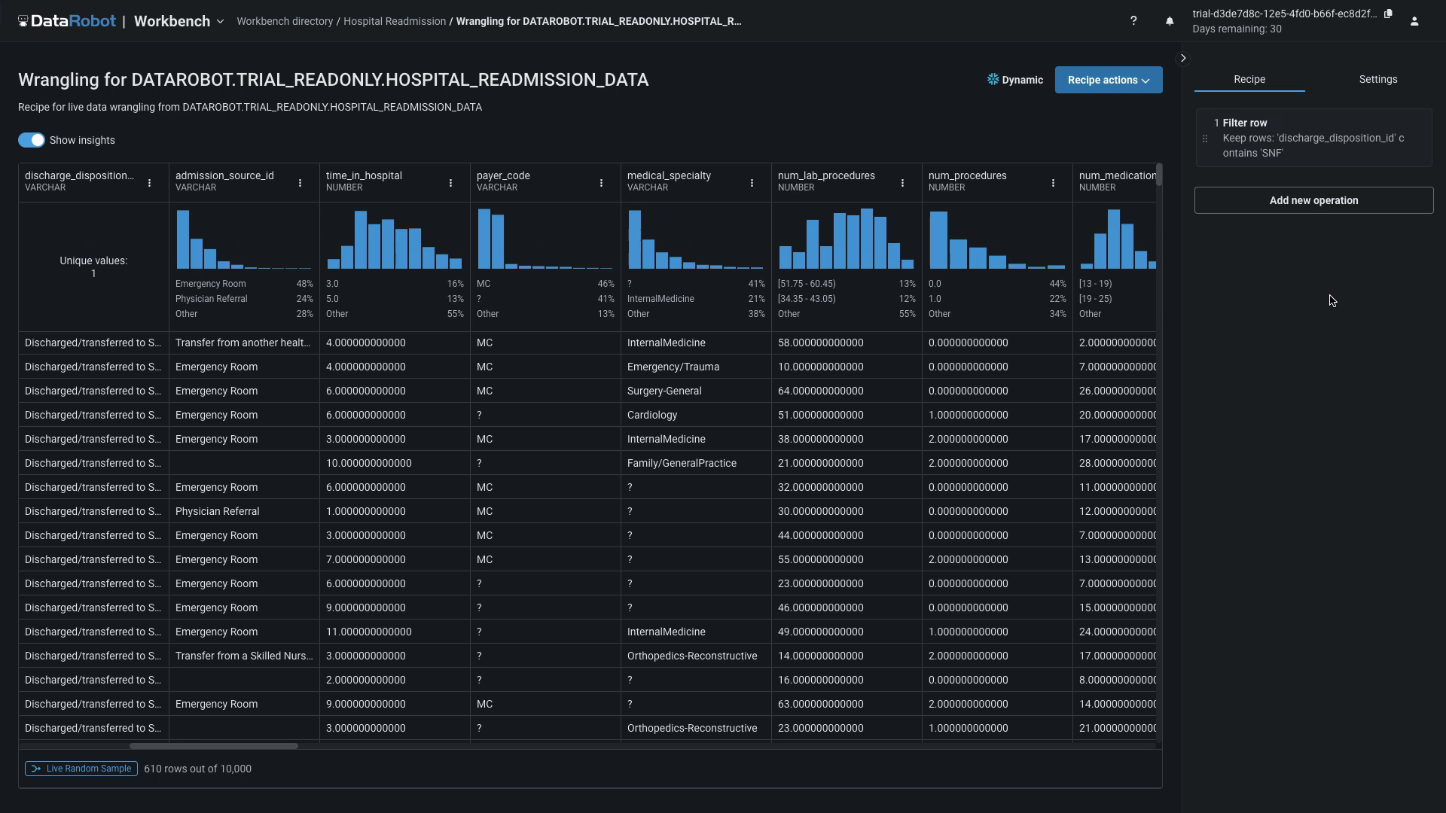
Try and cancel the Join and Compute new feature operations, then show the Recipe actions
click(1298, 202)
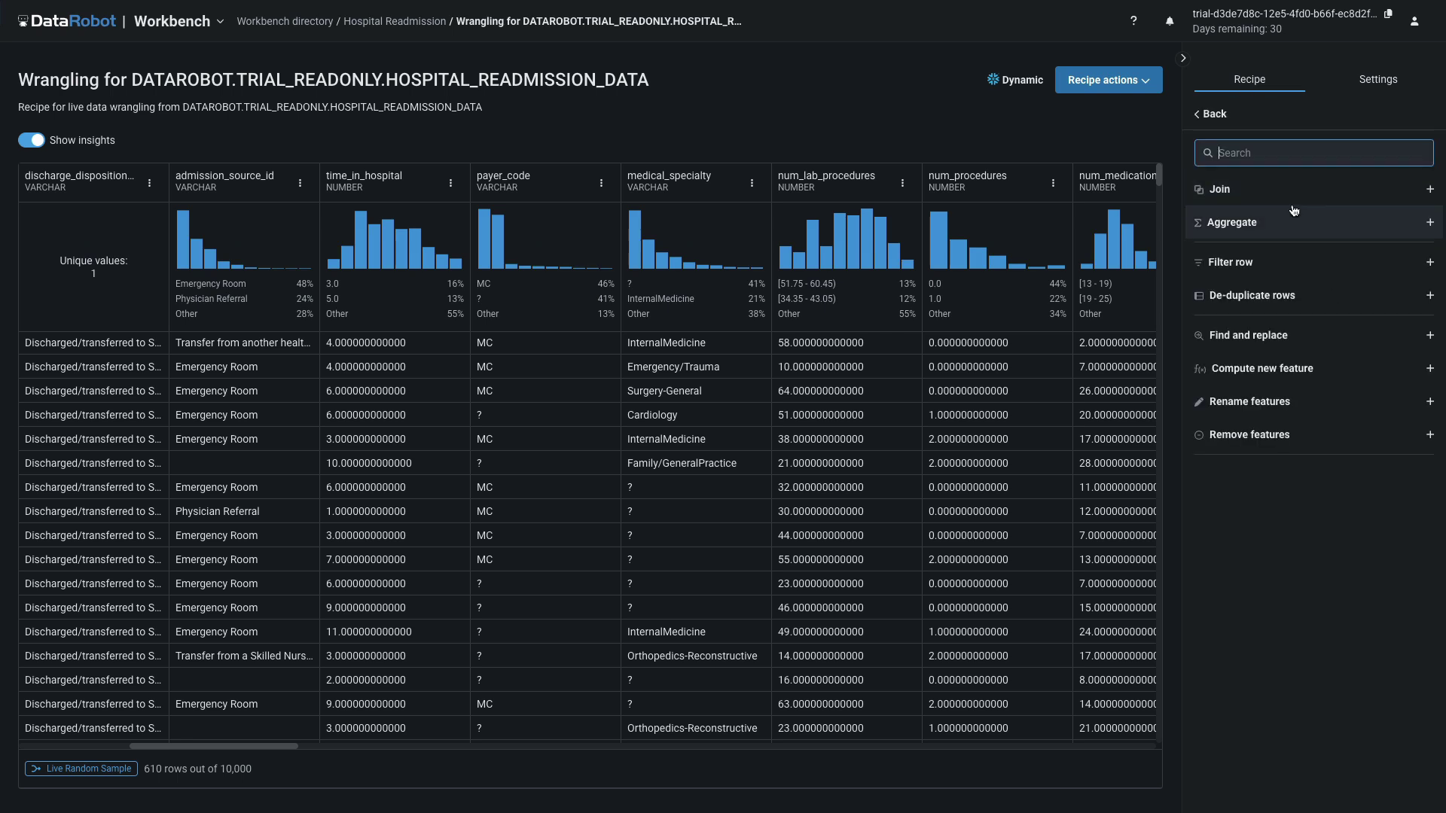
click(1399, 194)
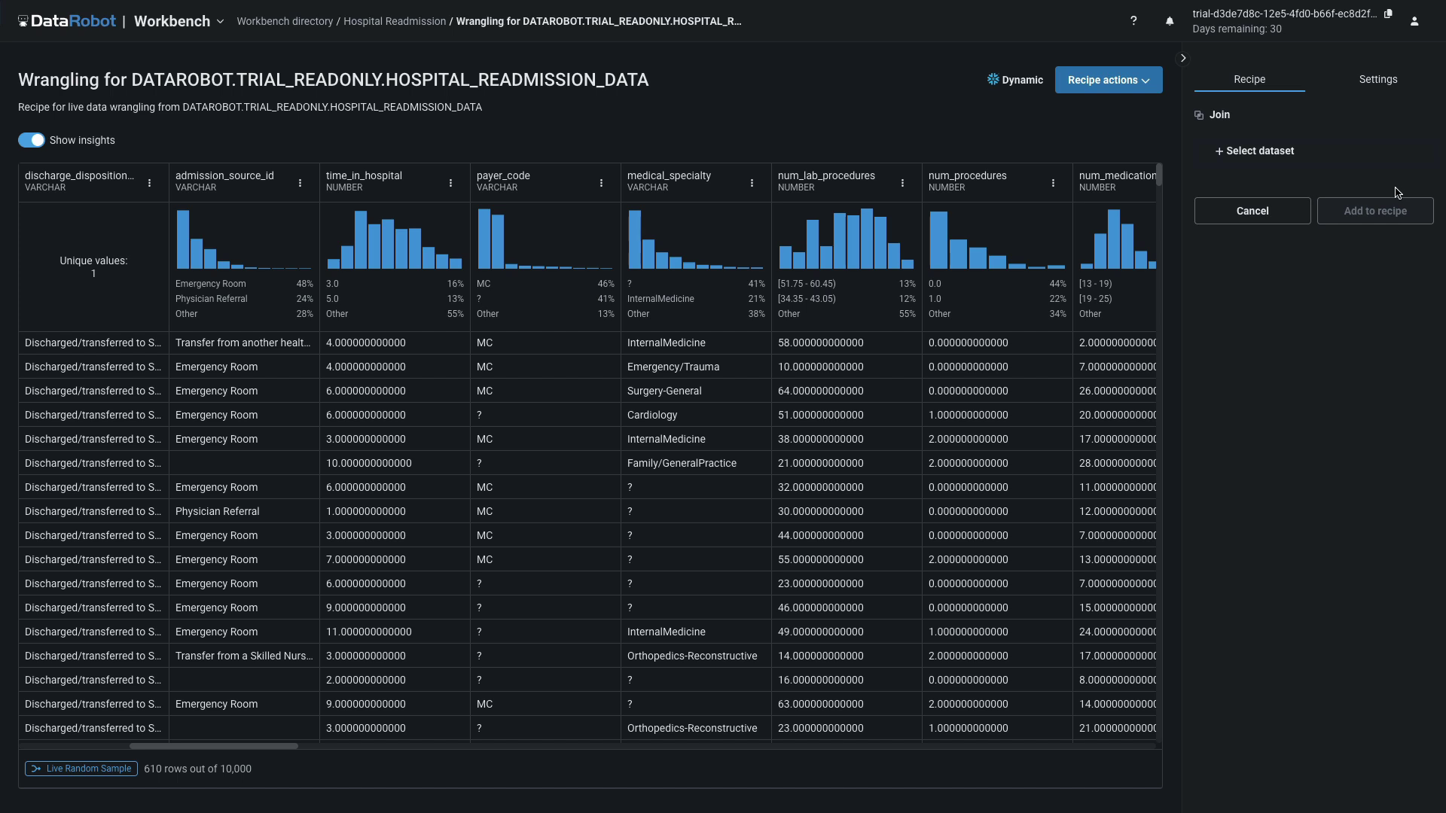
click(1275, 217)
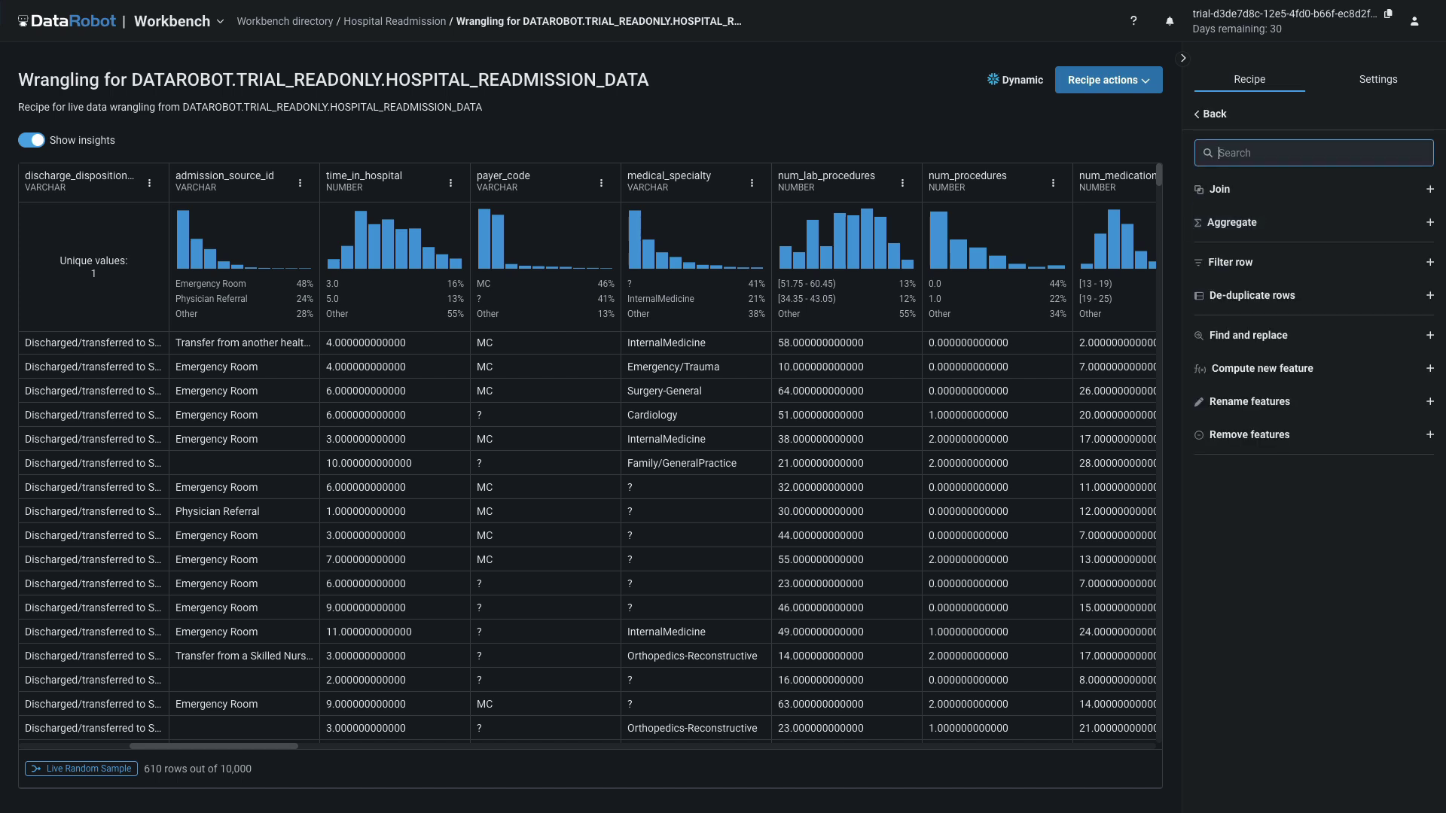
click(1274, 371)
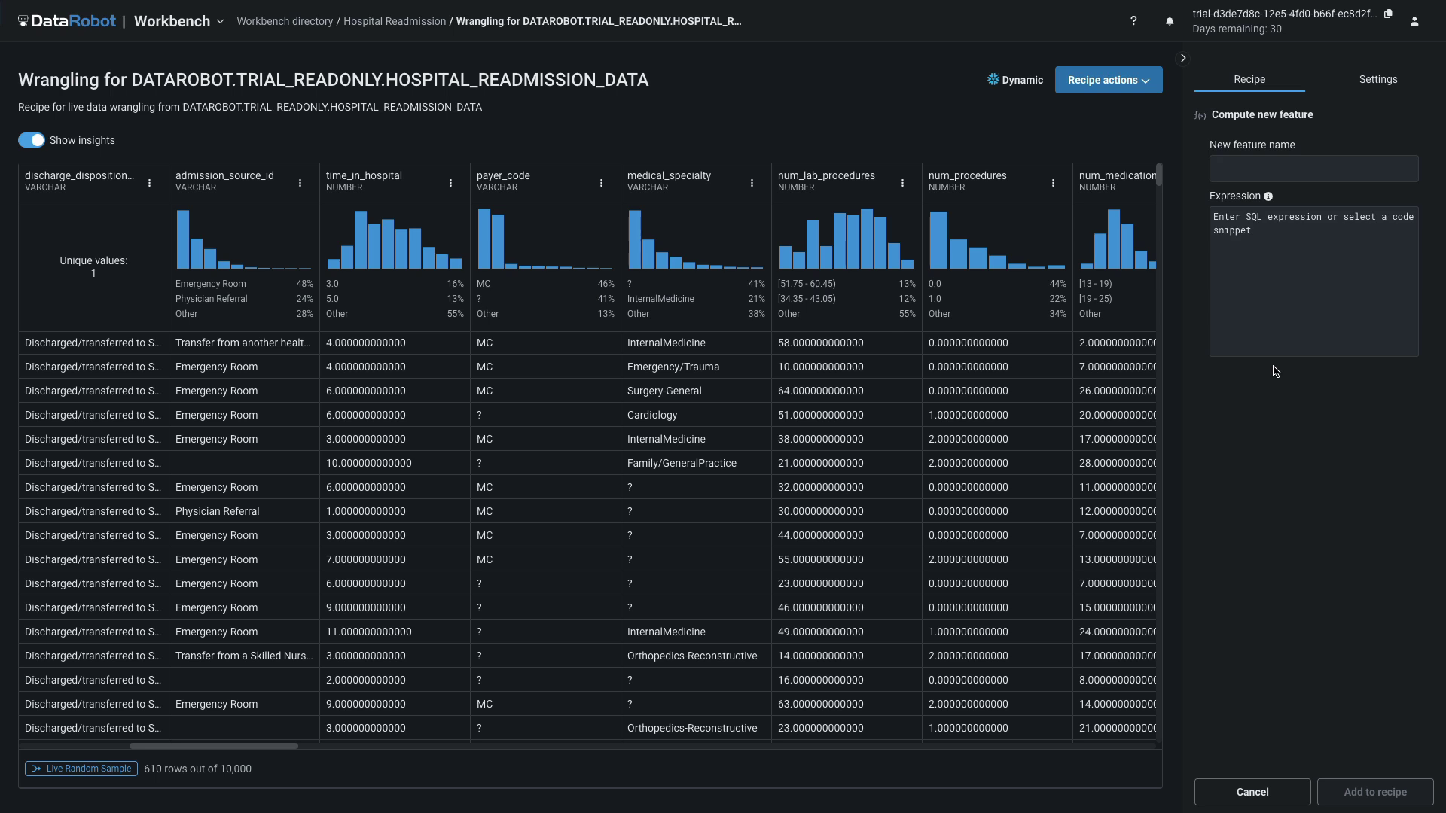
click(1250, 792)
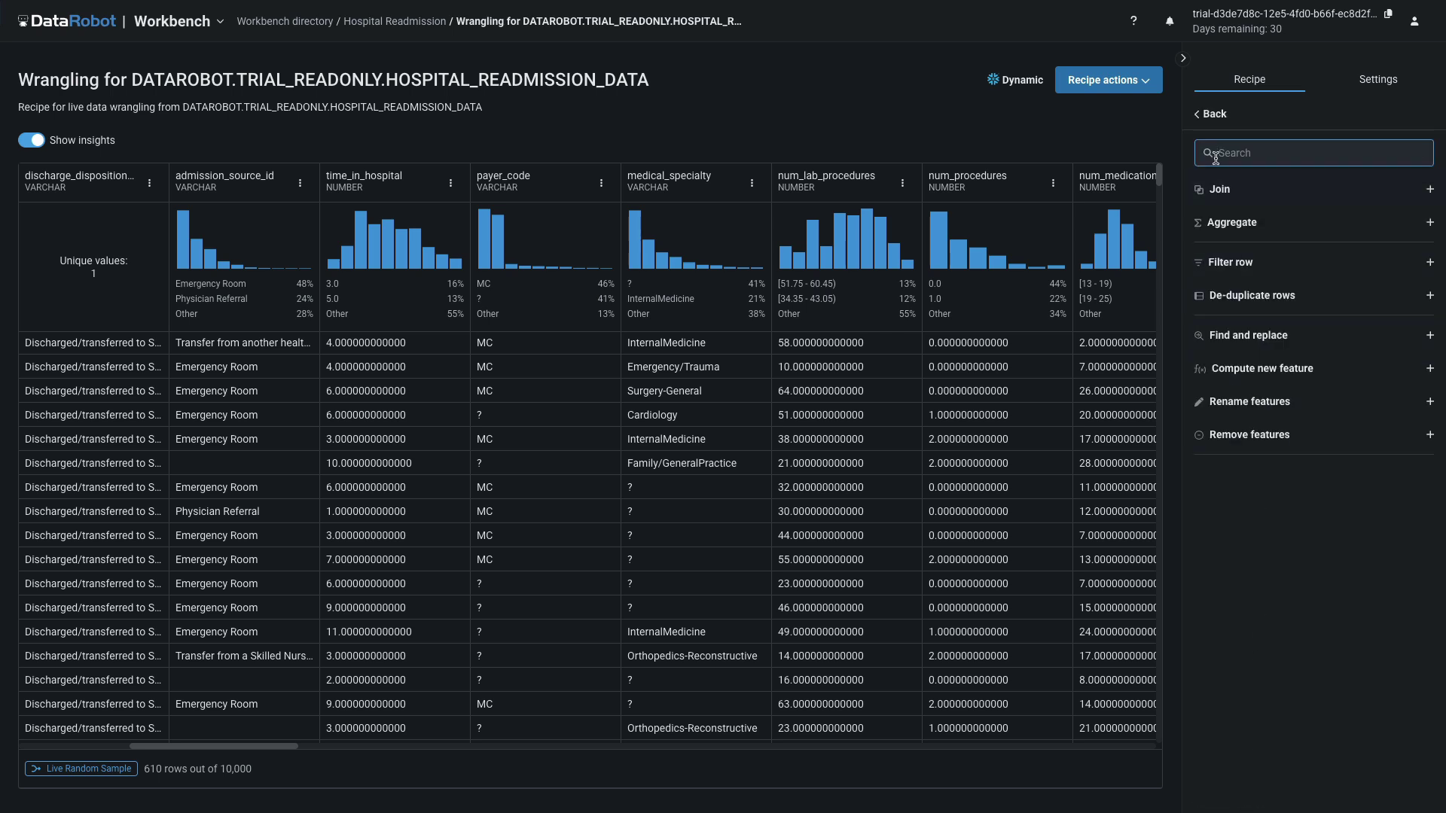
click(1143, 82)
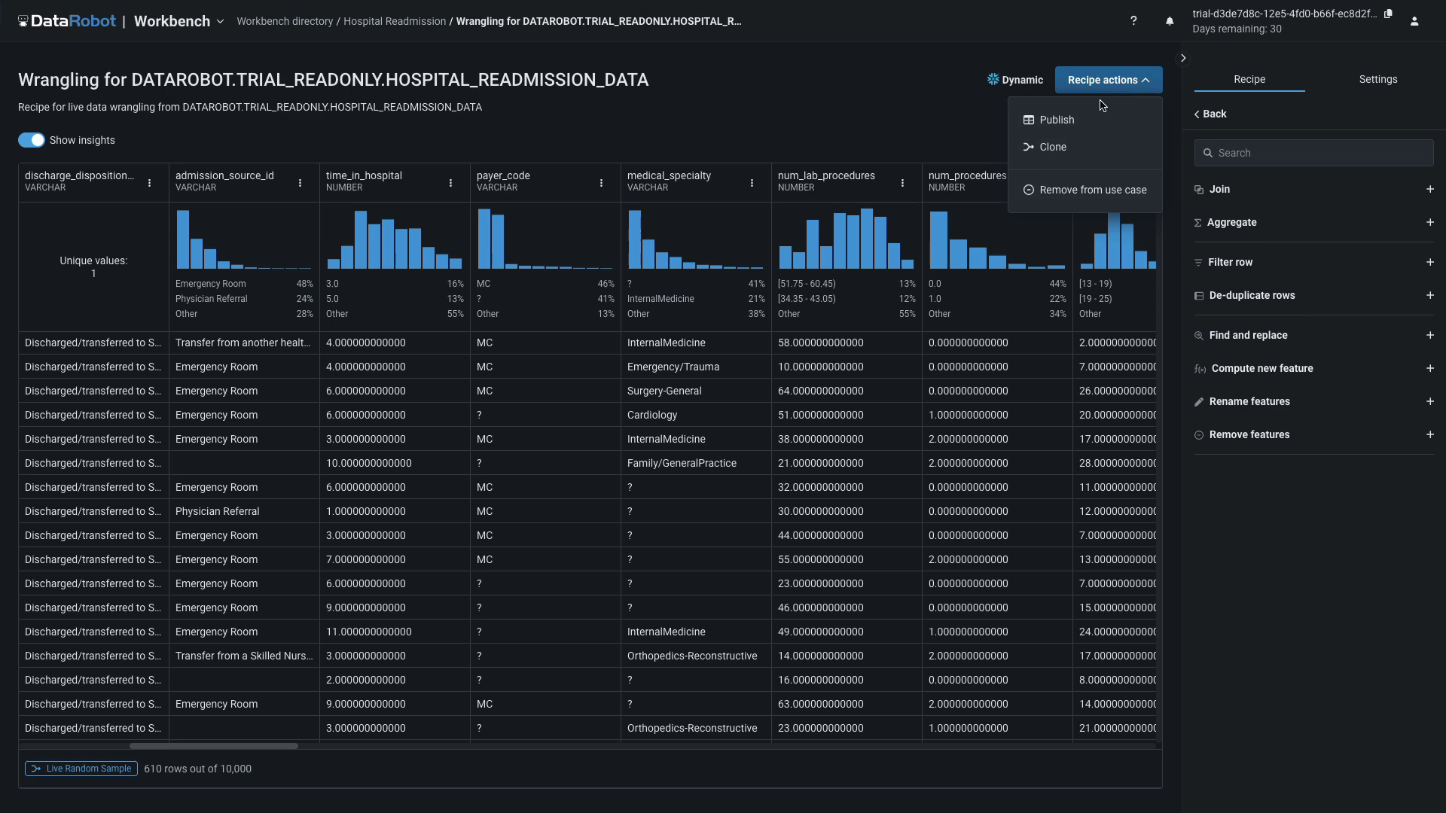
Publish the filtered recipe as a dataset and view its Recipe SQL WHERE clause
click(1070, 121)
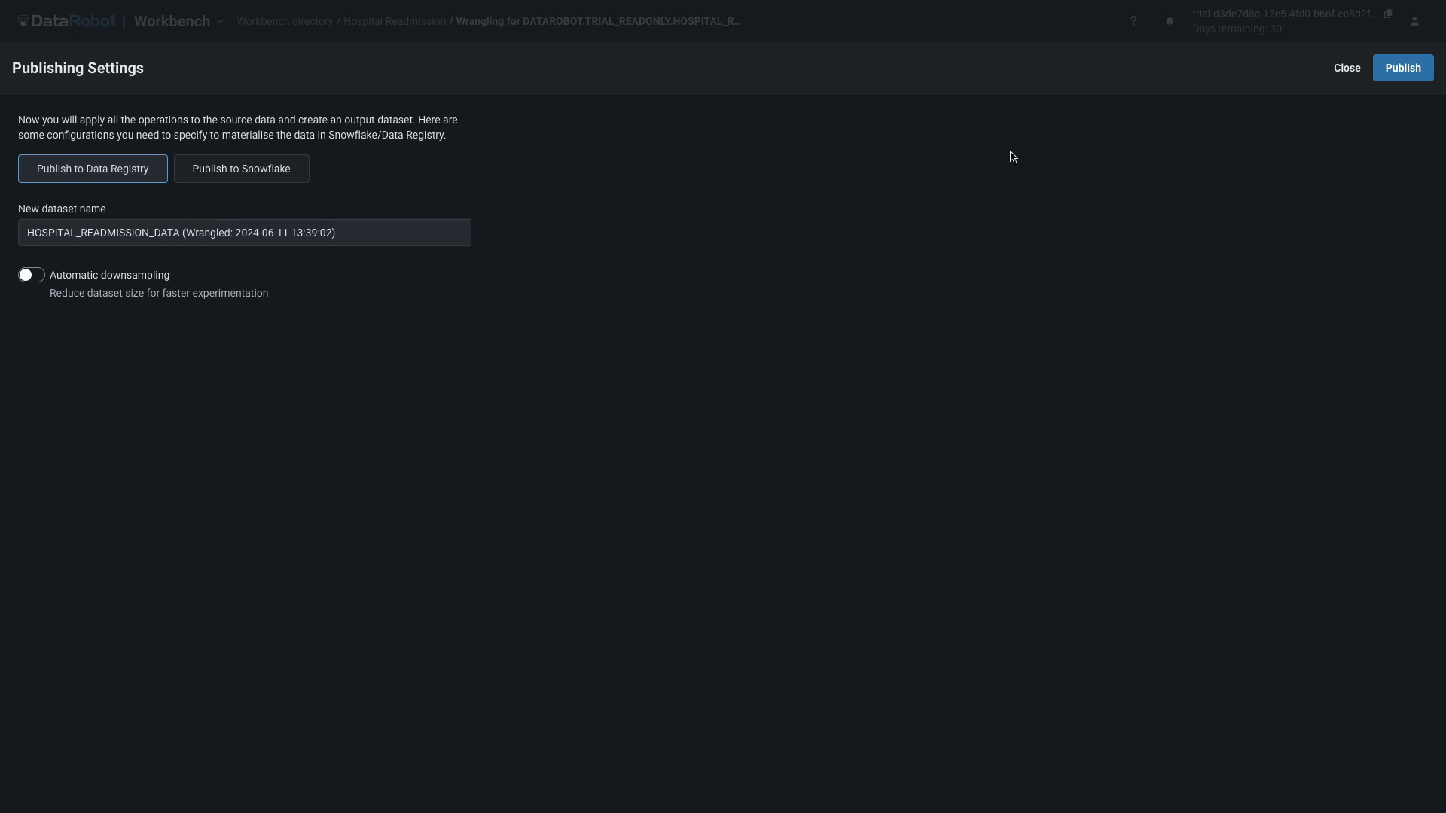
click(1402, 70)
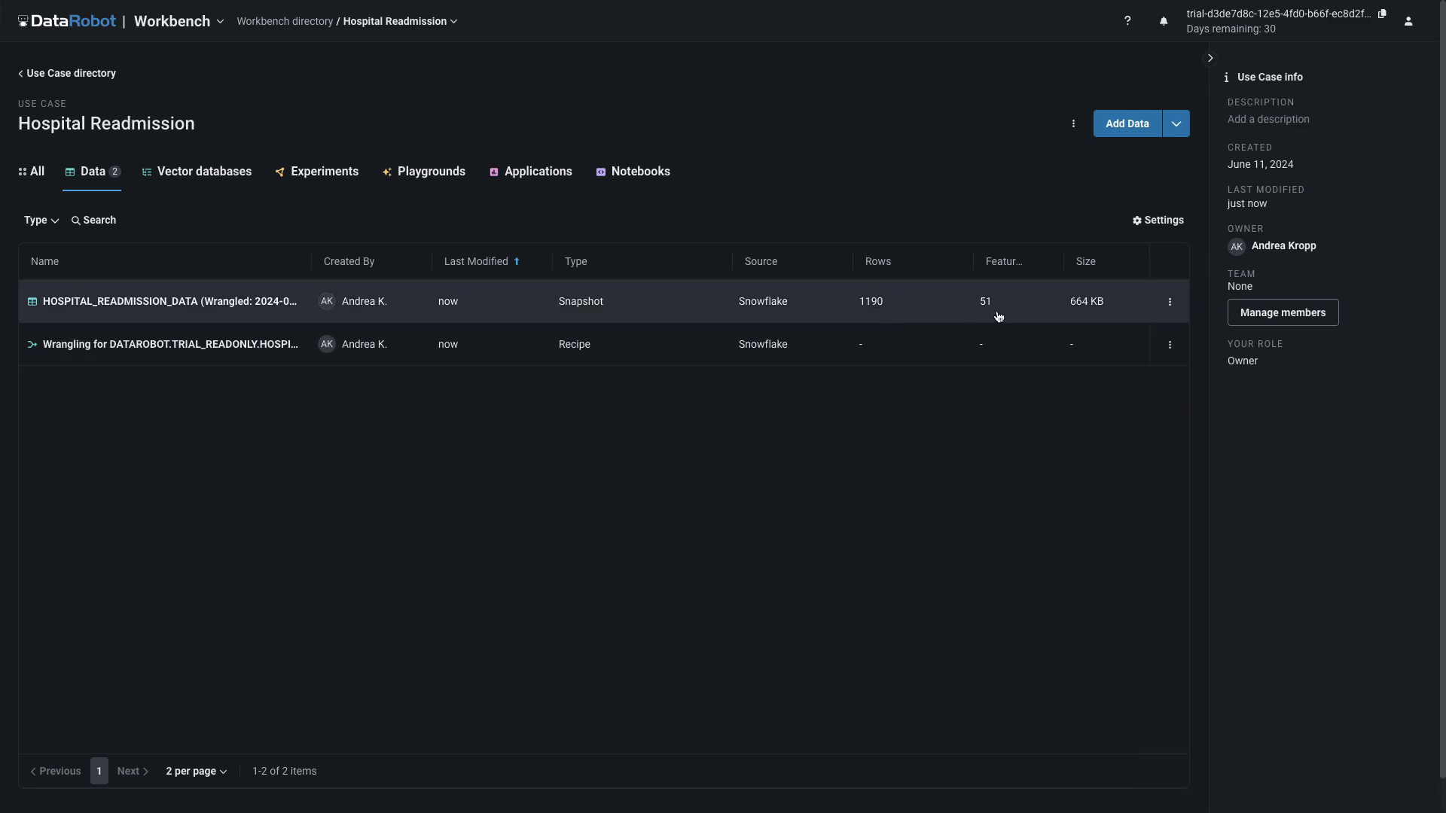
click(149, 302)
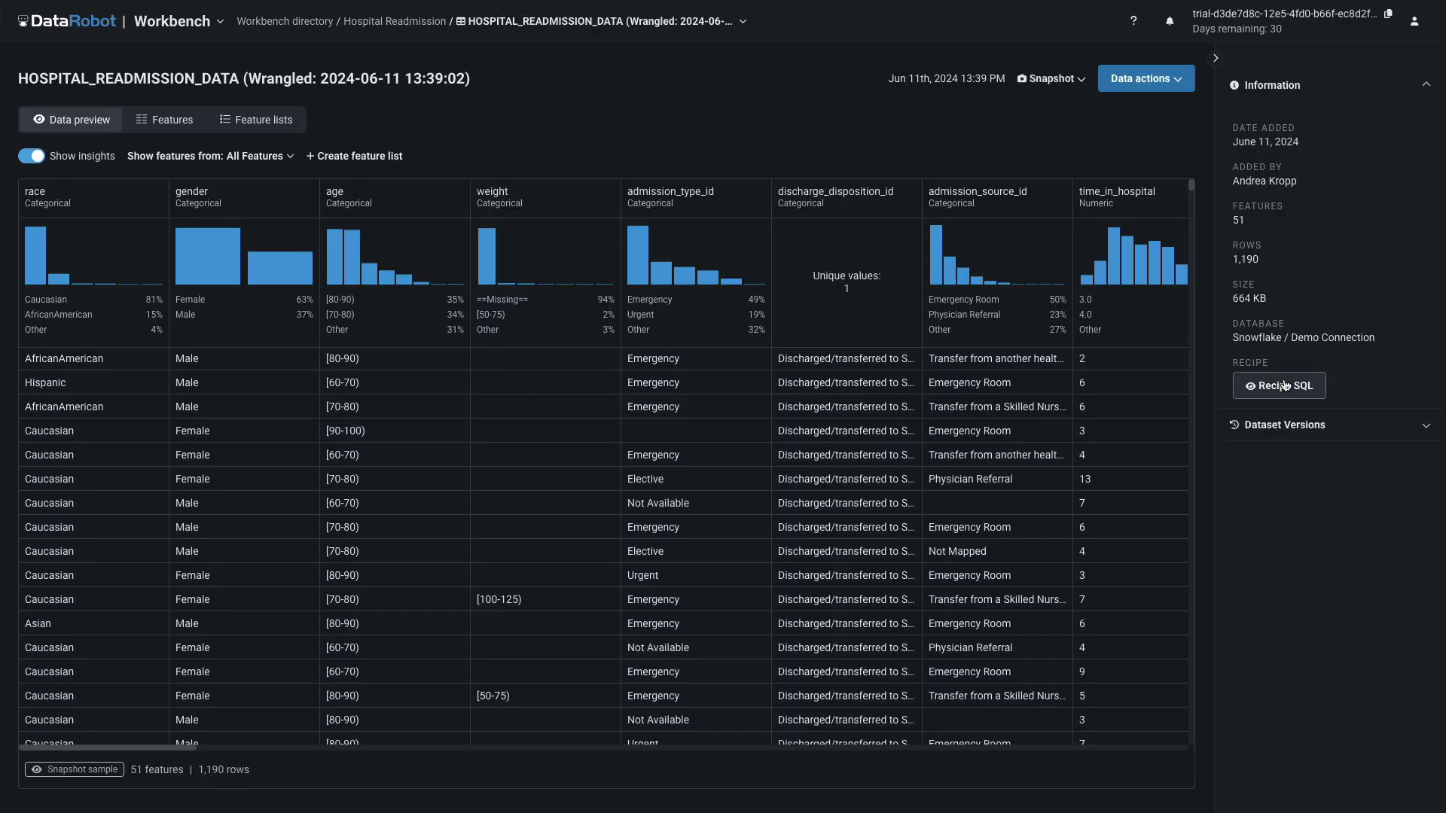
click(1284, 386)
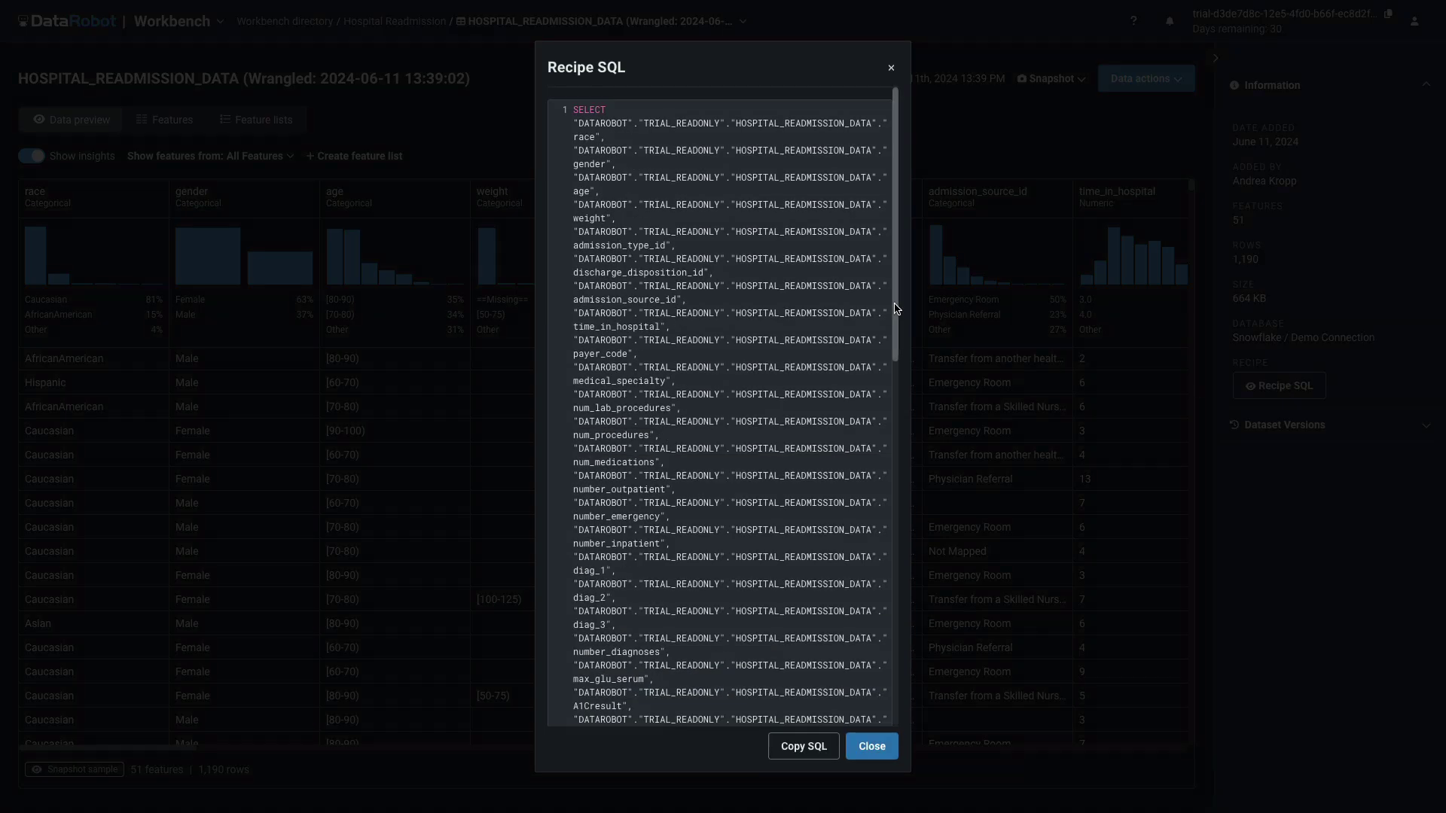
drag(896, 309, 906, 683)
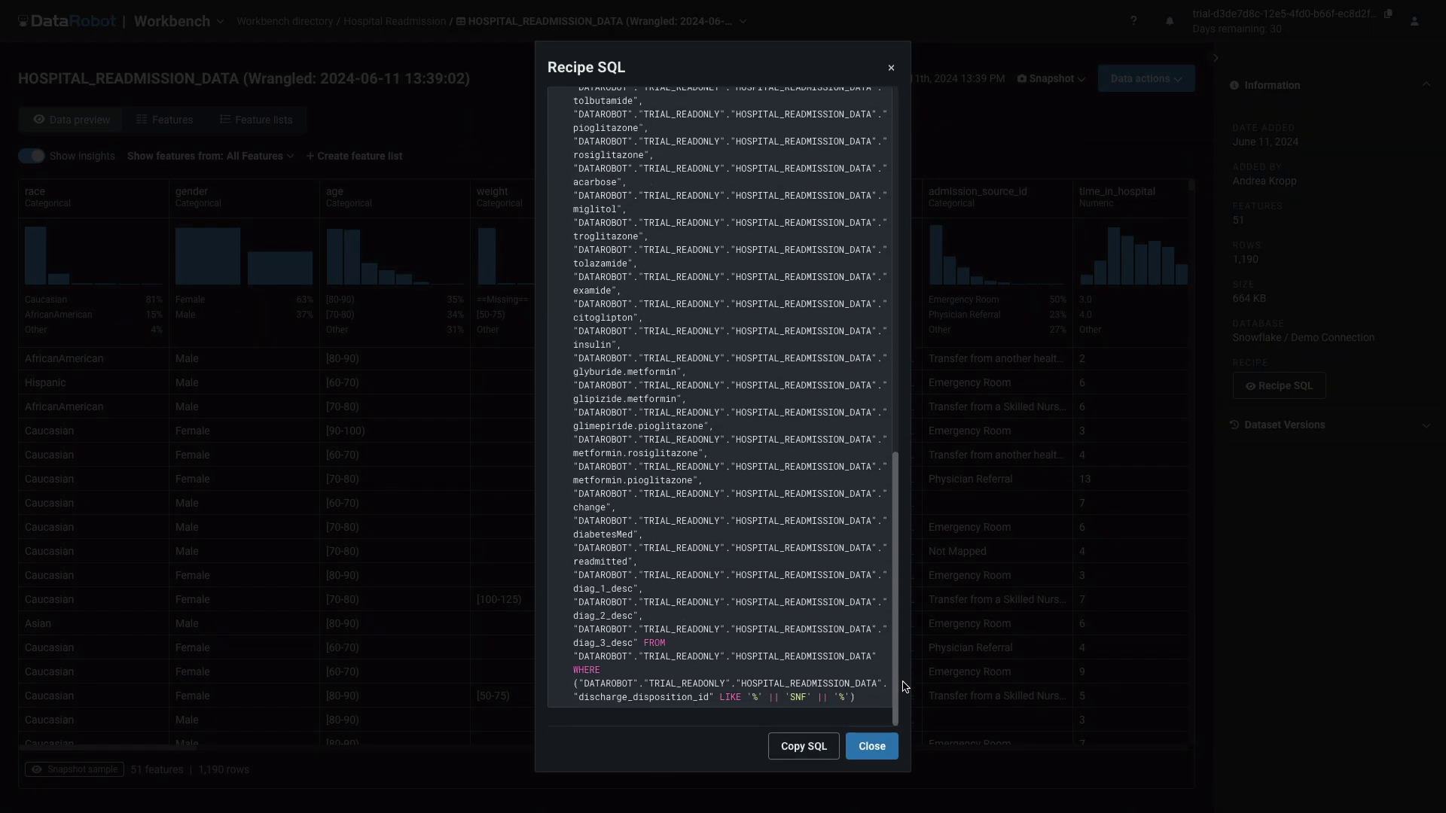
Start modeling from the wrangled dataset with readmitted as the target
click(872, 747)
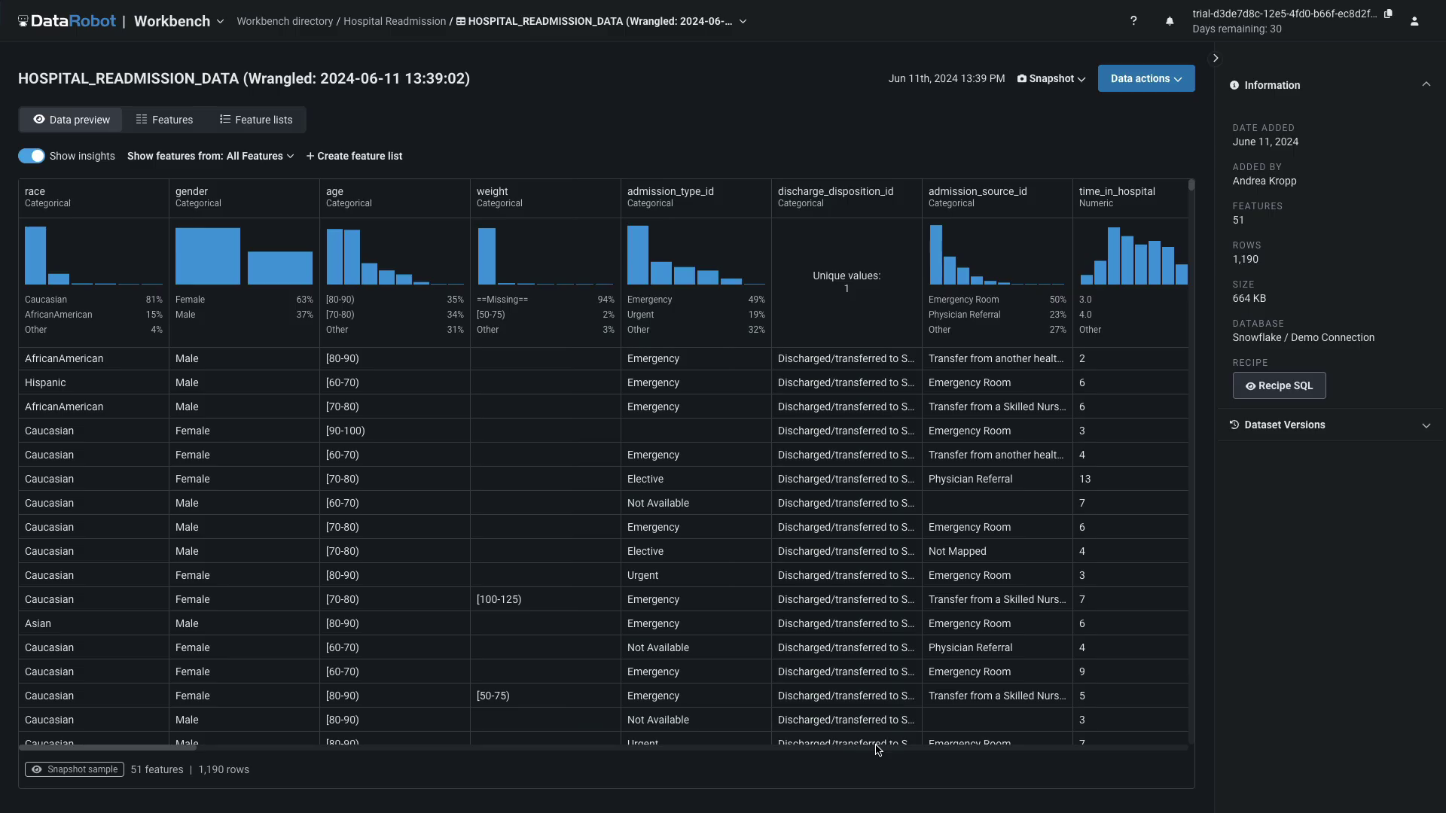
click(1178, 81)
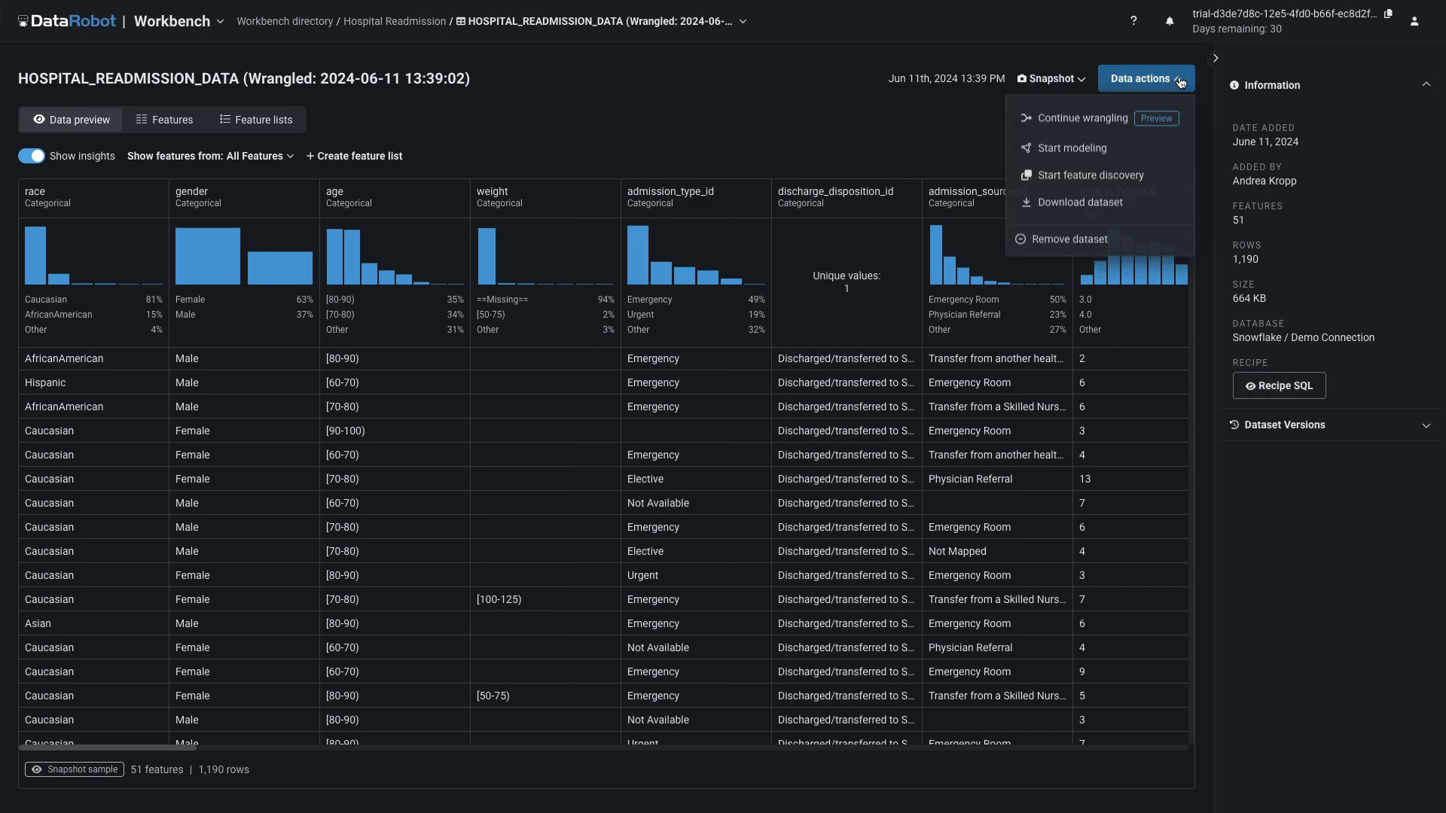
click(1088, 150)
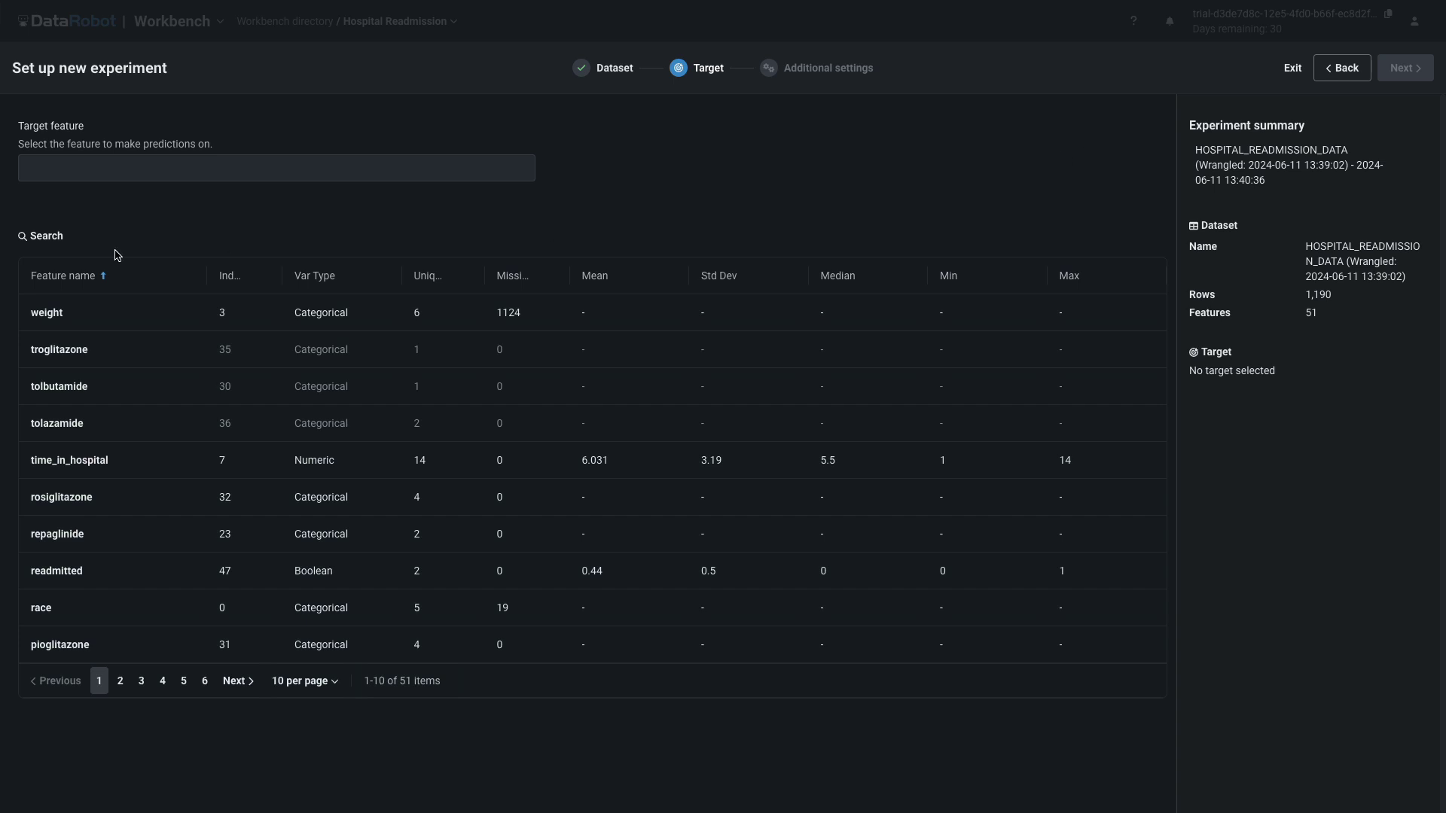
click(47, 168)
text(read)
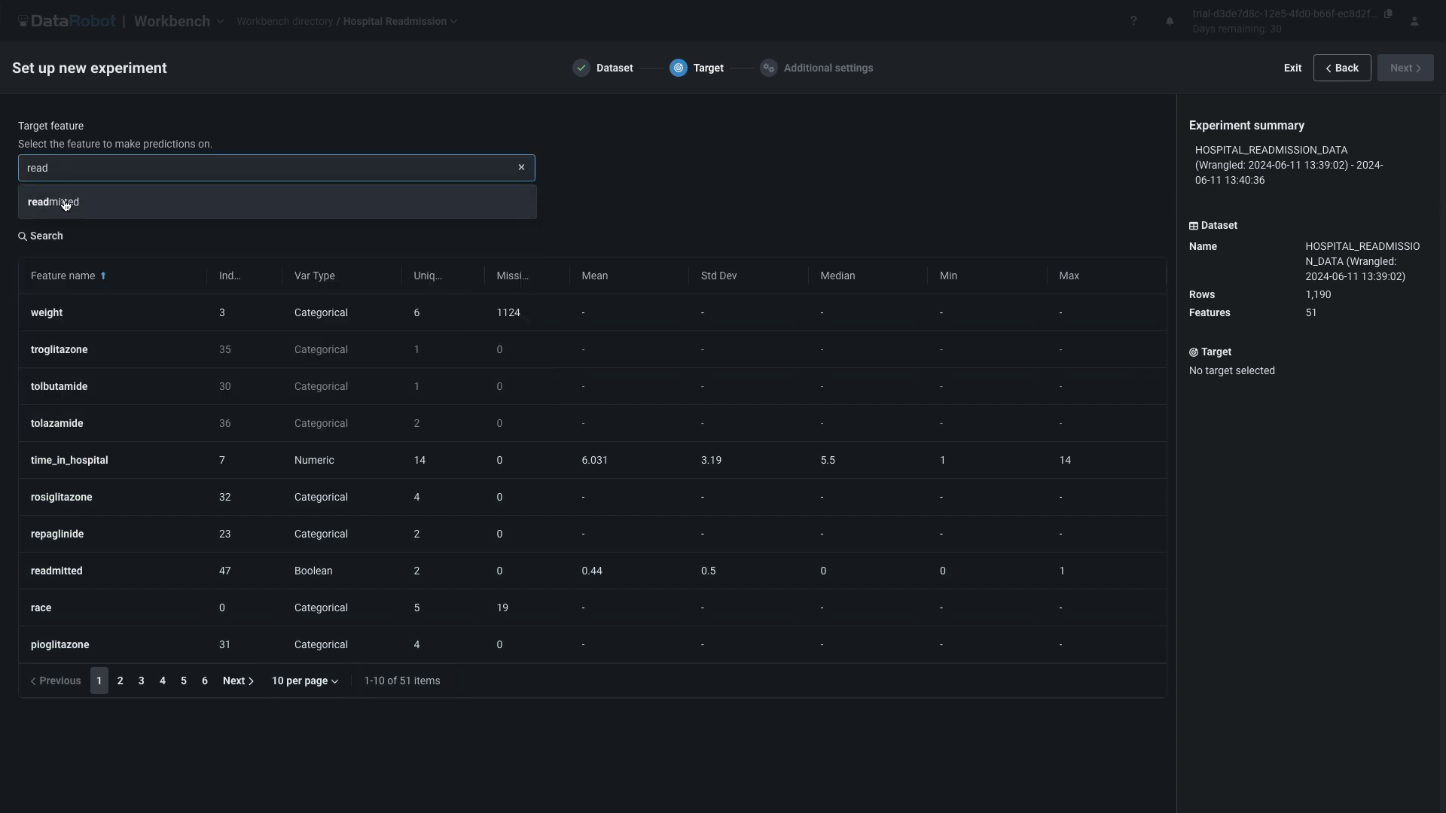
click(67, 204)
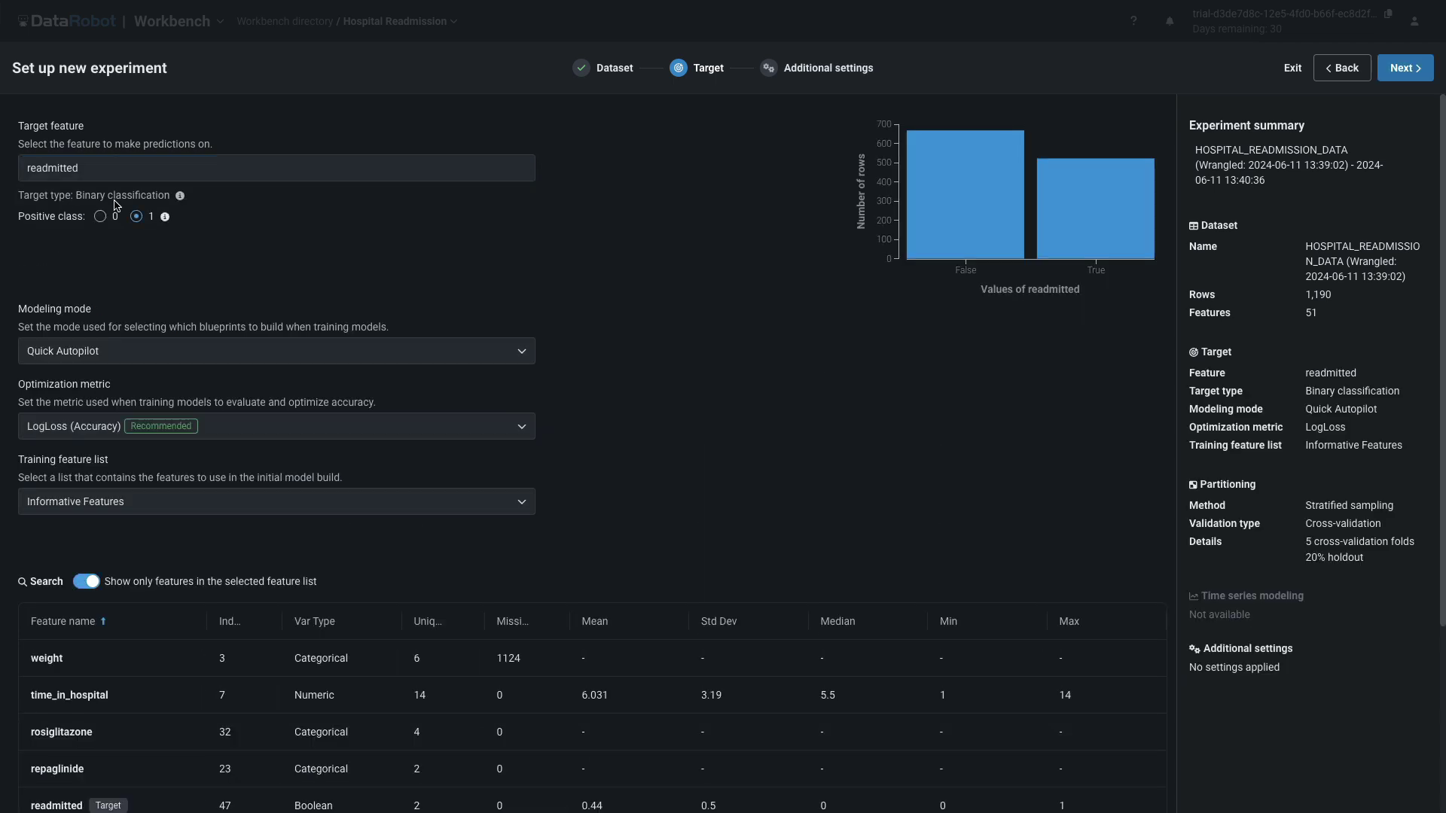
Keep Quick Autopilot mode, LogLoss metric and the Informative Features list
click(522, 357)
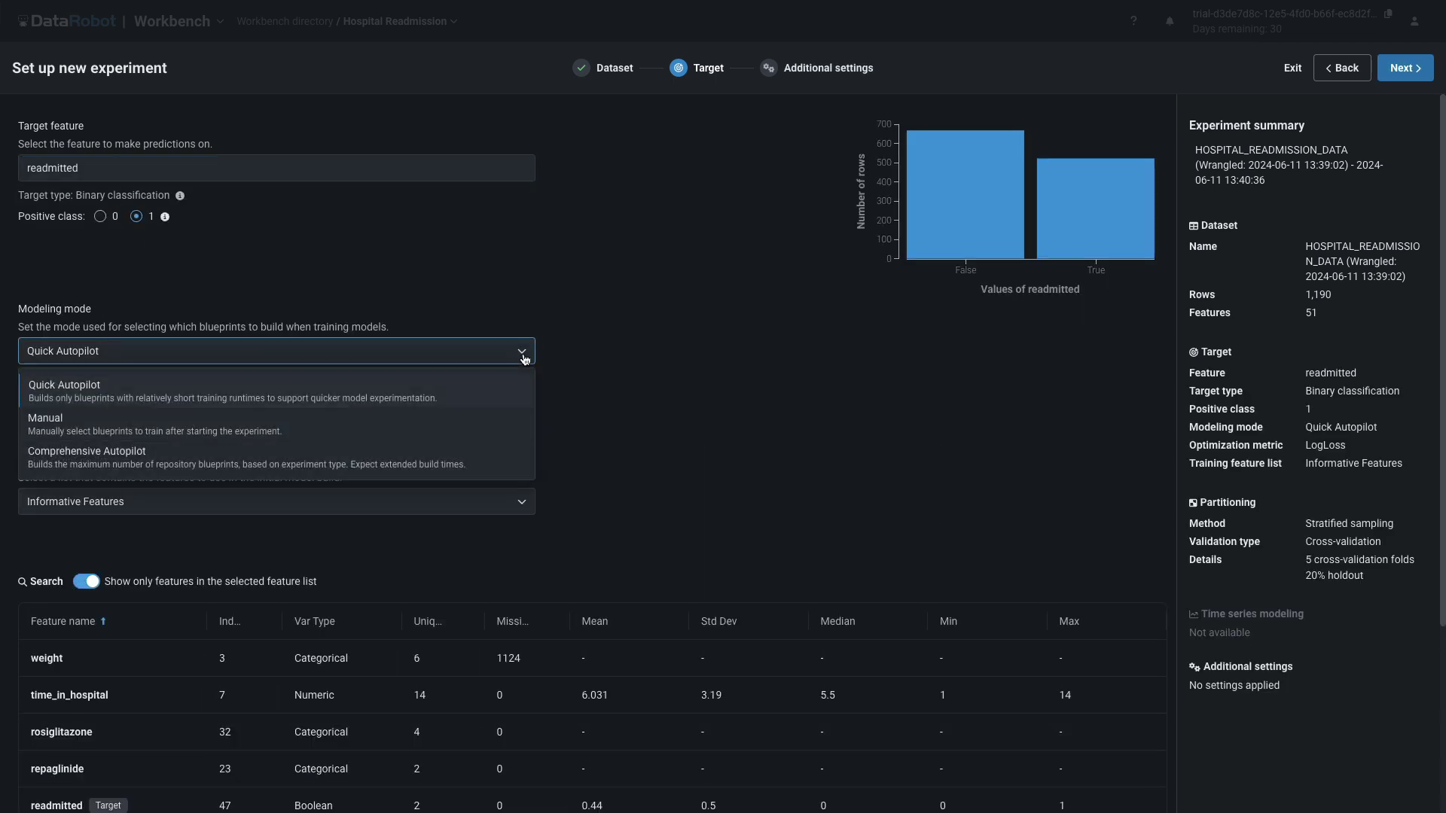
click(525, 358)
click(522, 434)
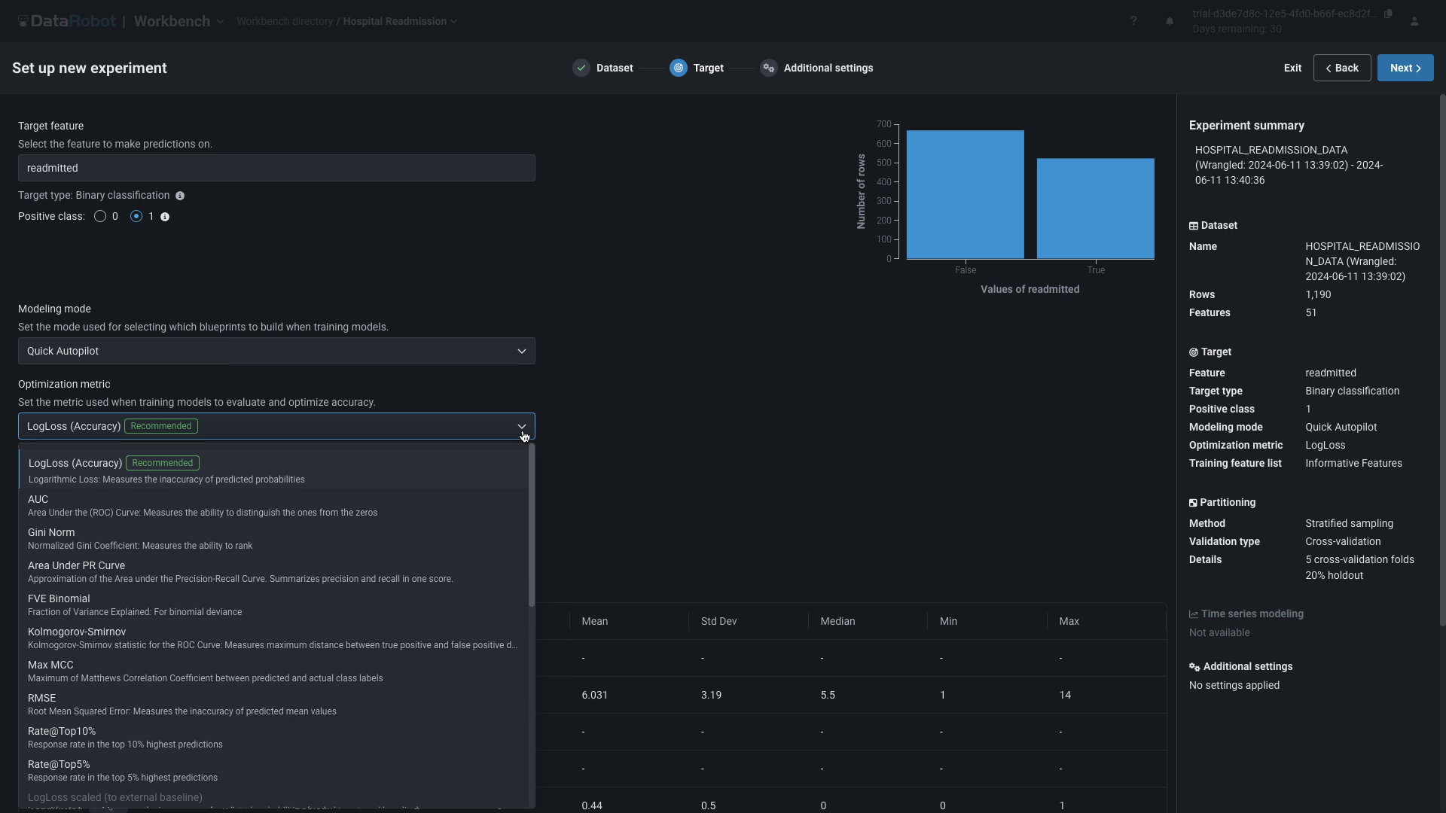
click(523, 431)
click(524, 504)
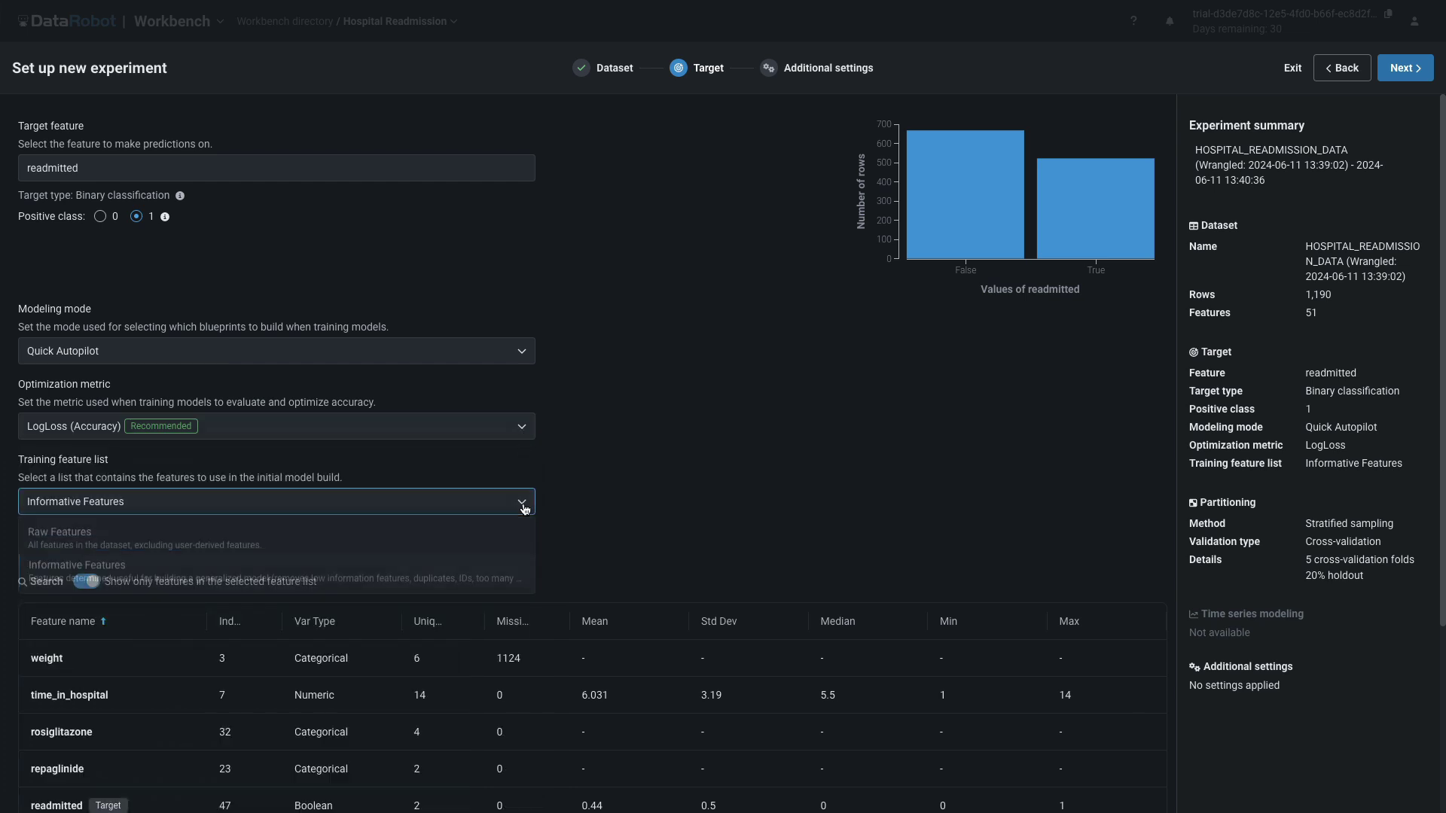
click(525, 508)
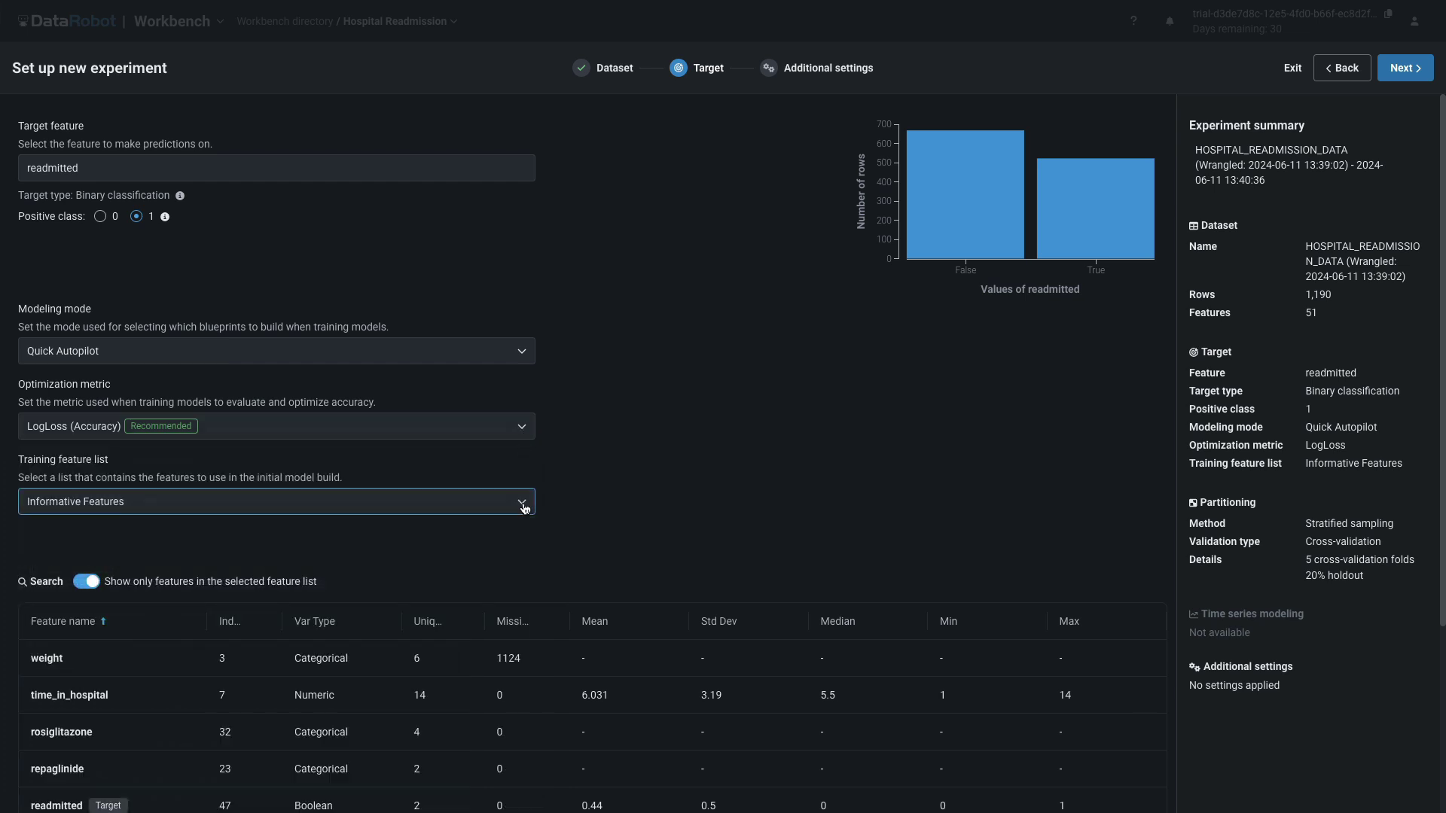
Keep stratified partitioning and set holdout to 20% after briefly trying 10%
click(812, 72)
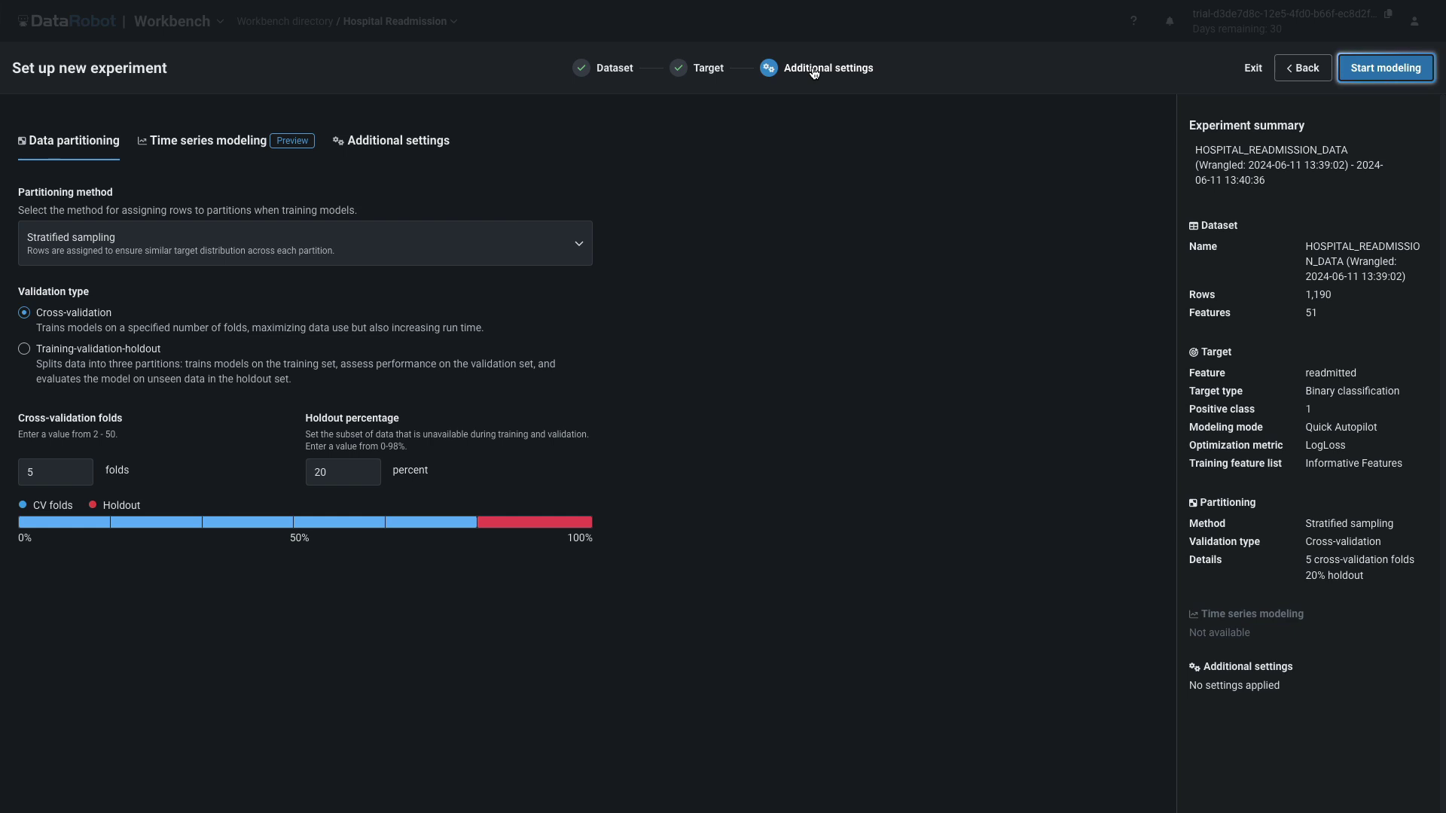
click(582, 247)
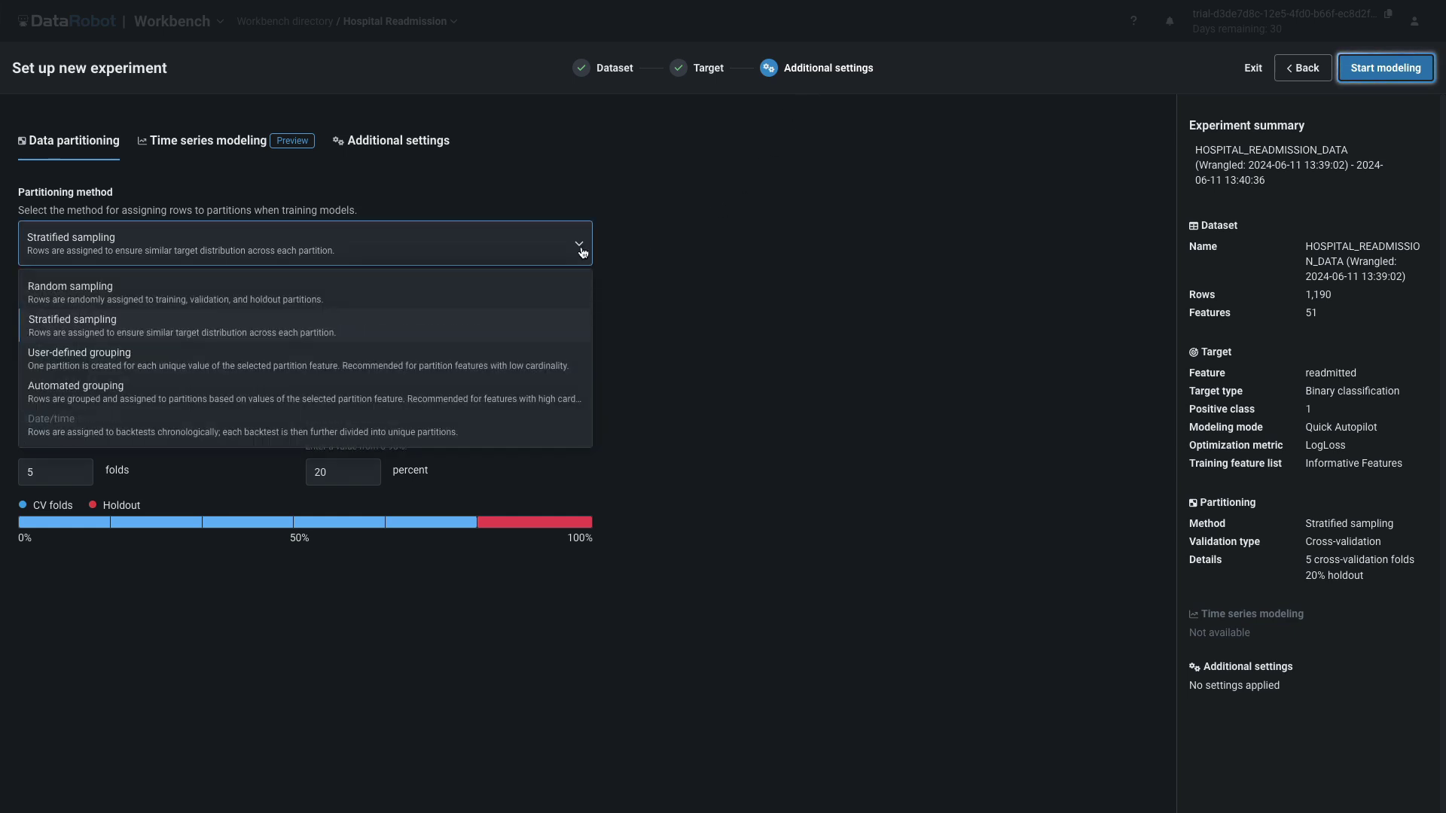
click(582, 252)
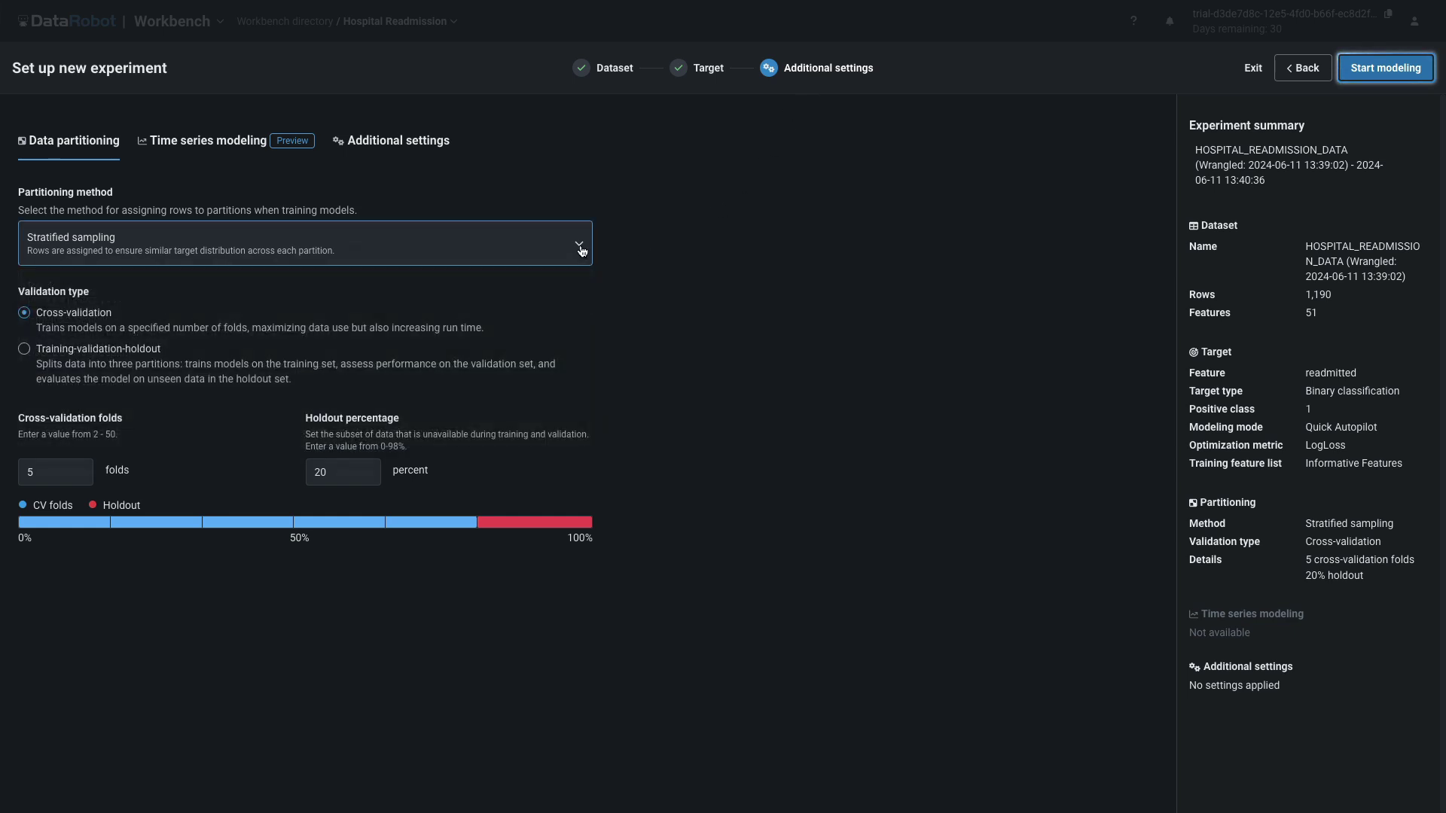
double_click(343, 472)
text(10)
double_click(335, 472)
text(20)
click(497, 483)
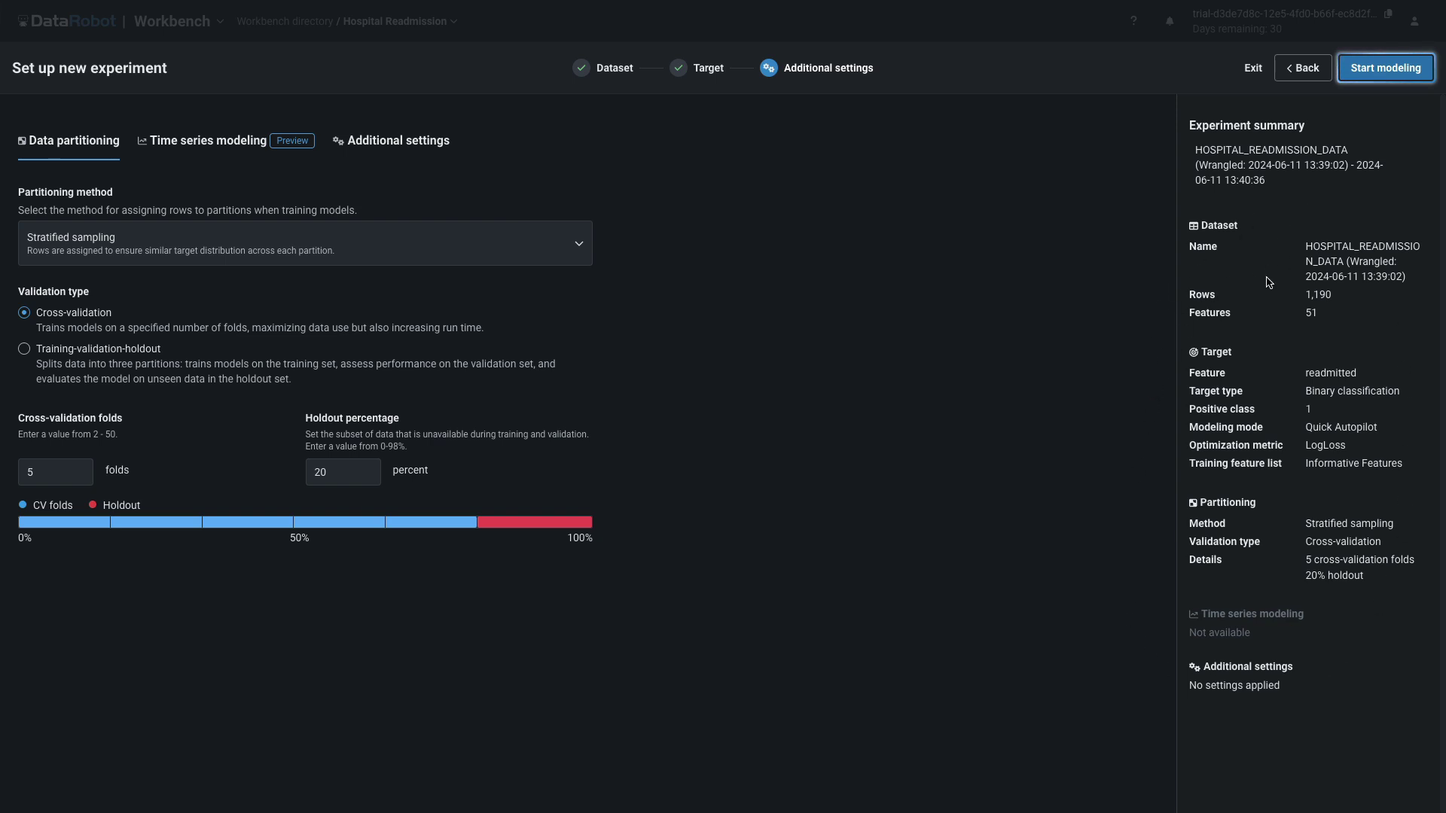
Start modeling, check the running jobs, and open the Elastic-Net Classifier (L2) model
click(1394, 73)
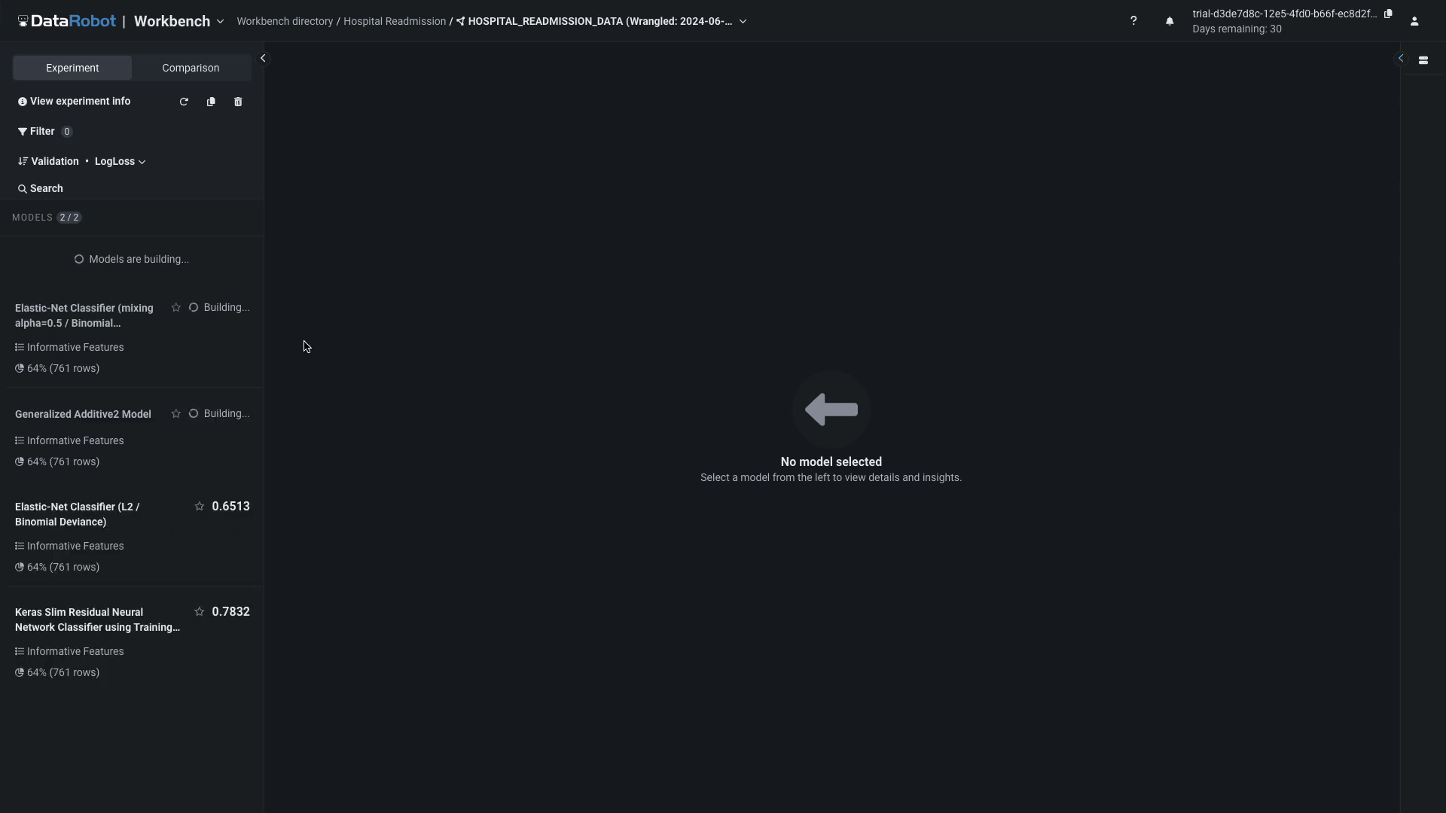
click(1401, 59)
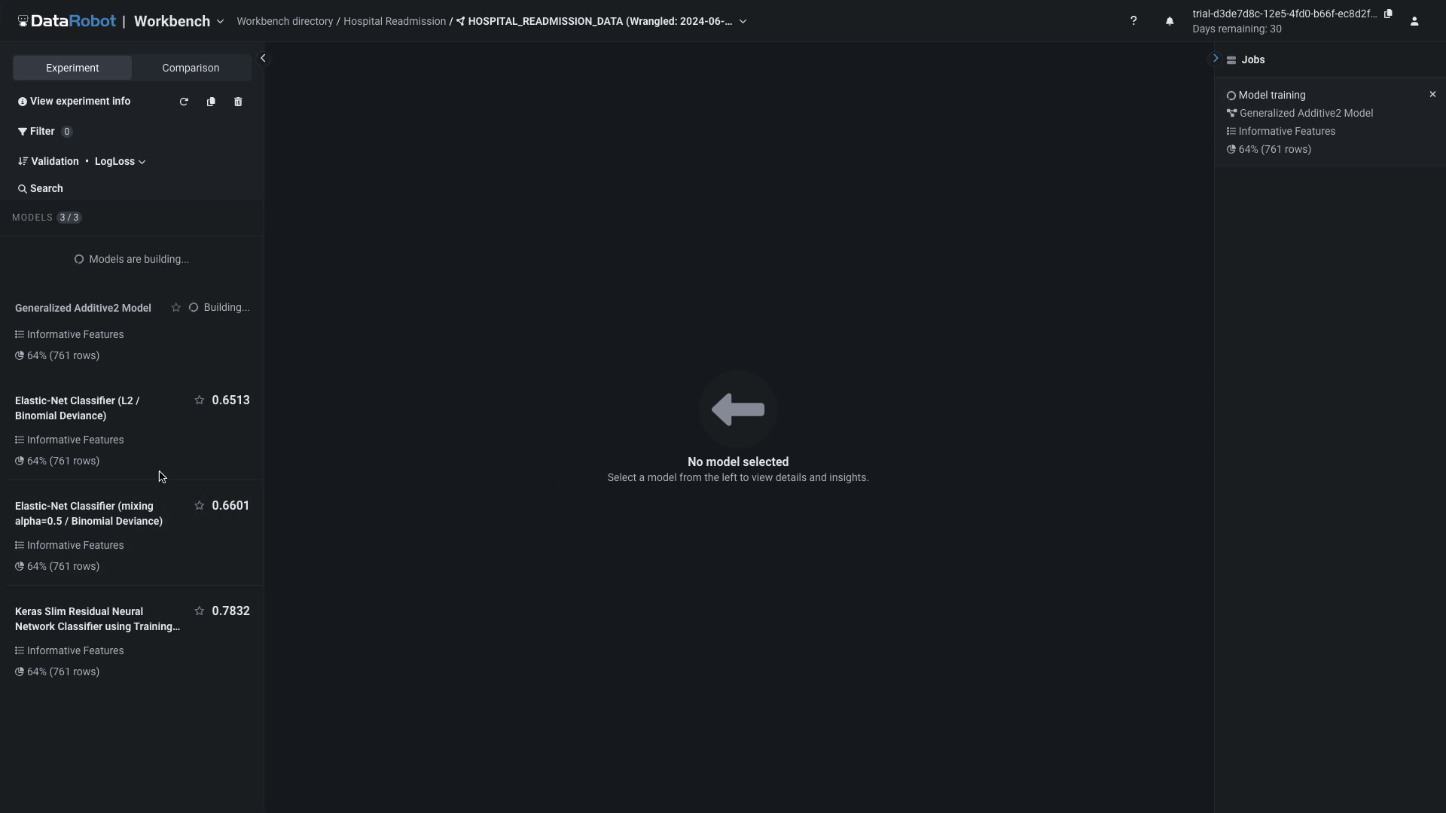
click(154, 432)
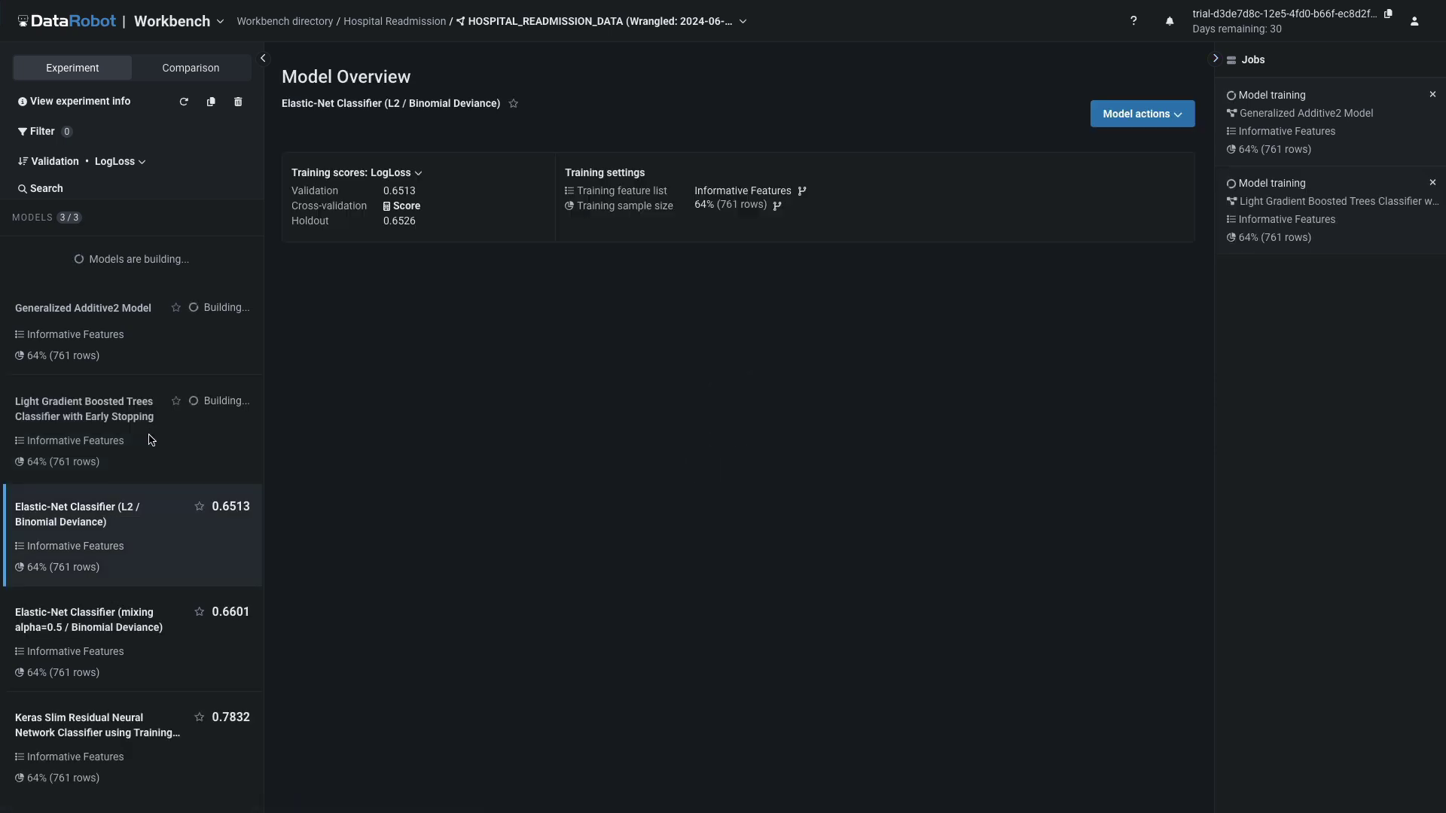
Star the Elastic-Net (L2) model and inspect its blueprint's word-grams step parameters
click(200, 507)
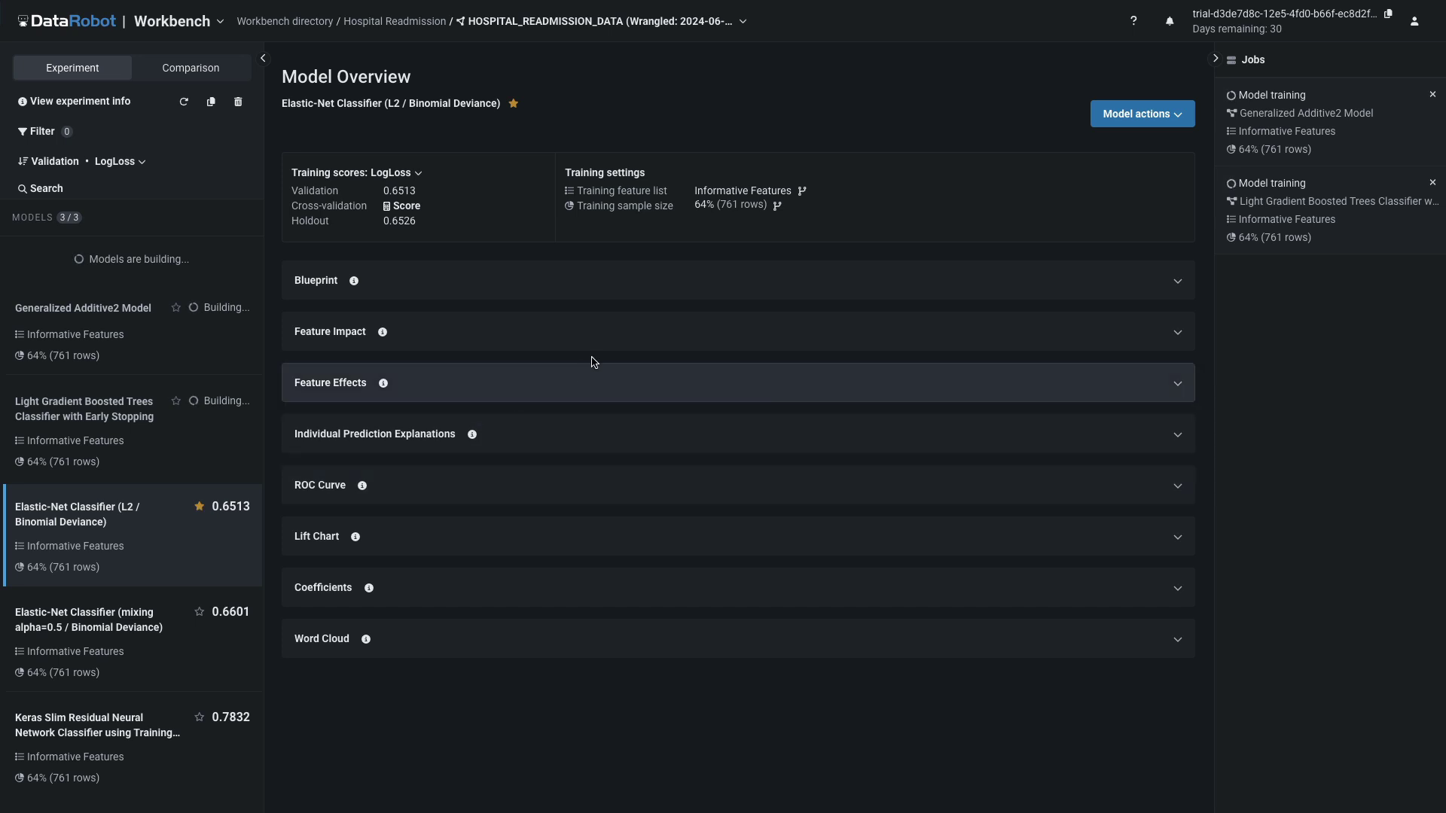
click(623, 292)
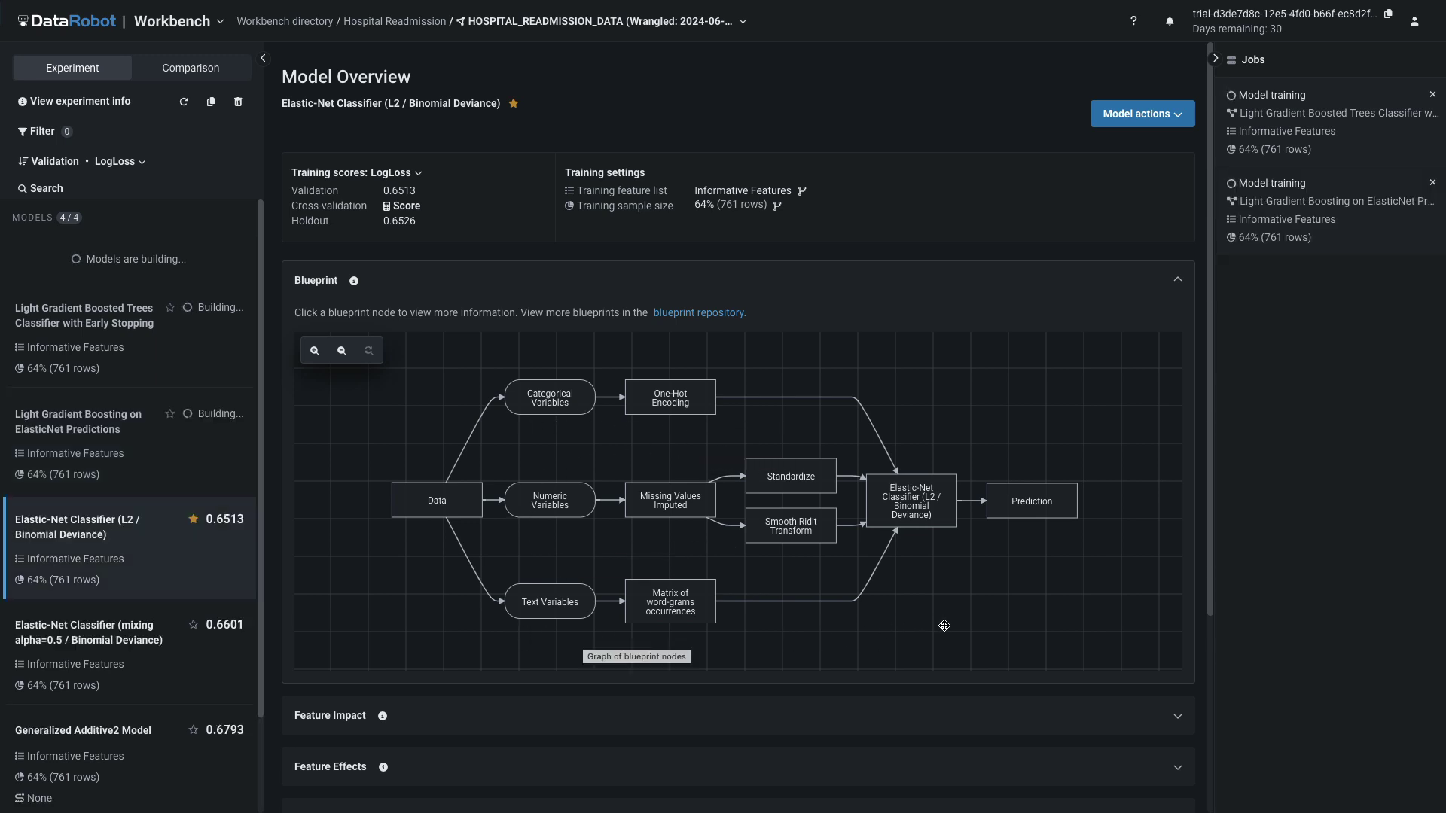
click(673, 610)
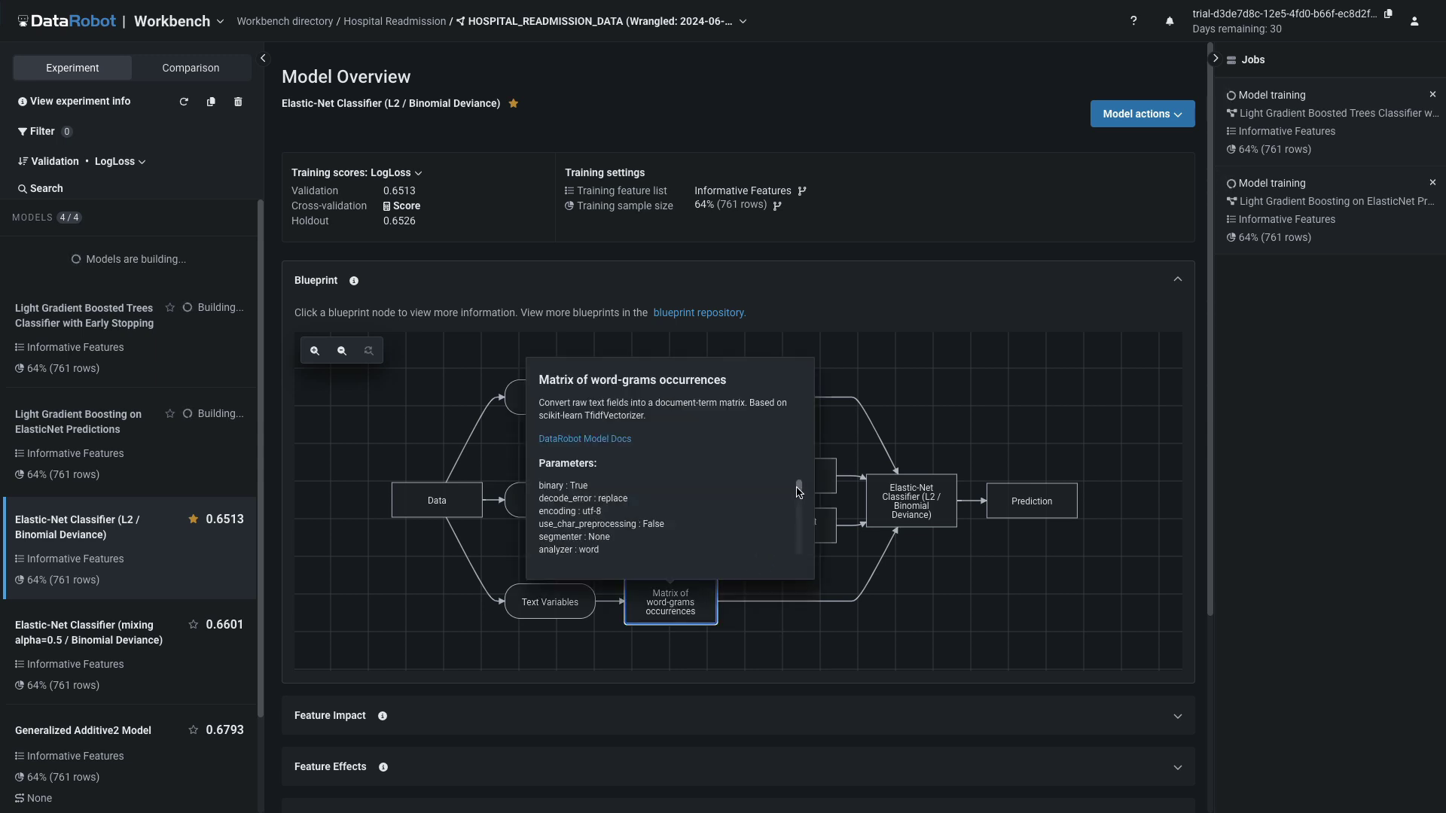
scroll(800, 494, down, 1)
drag(800, 494, 803, 556)
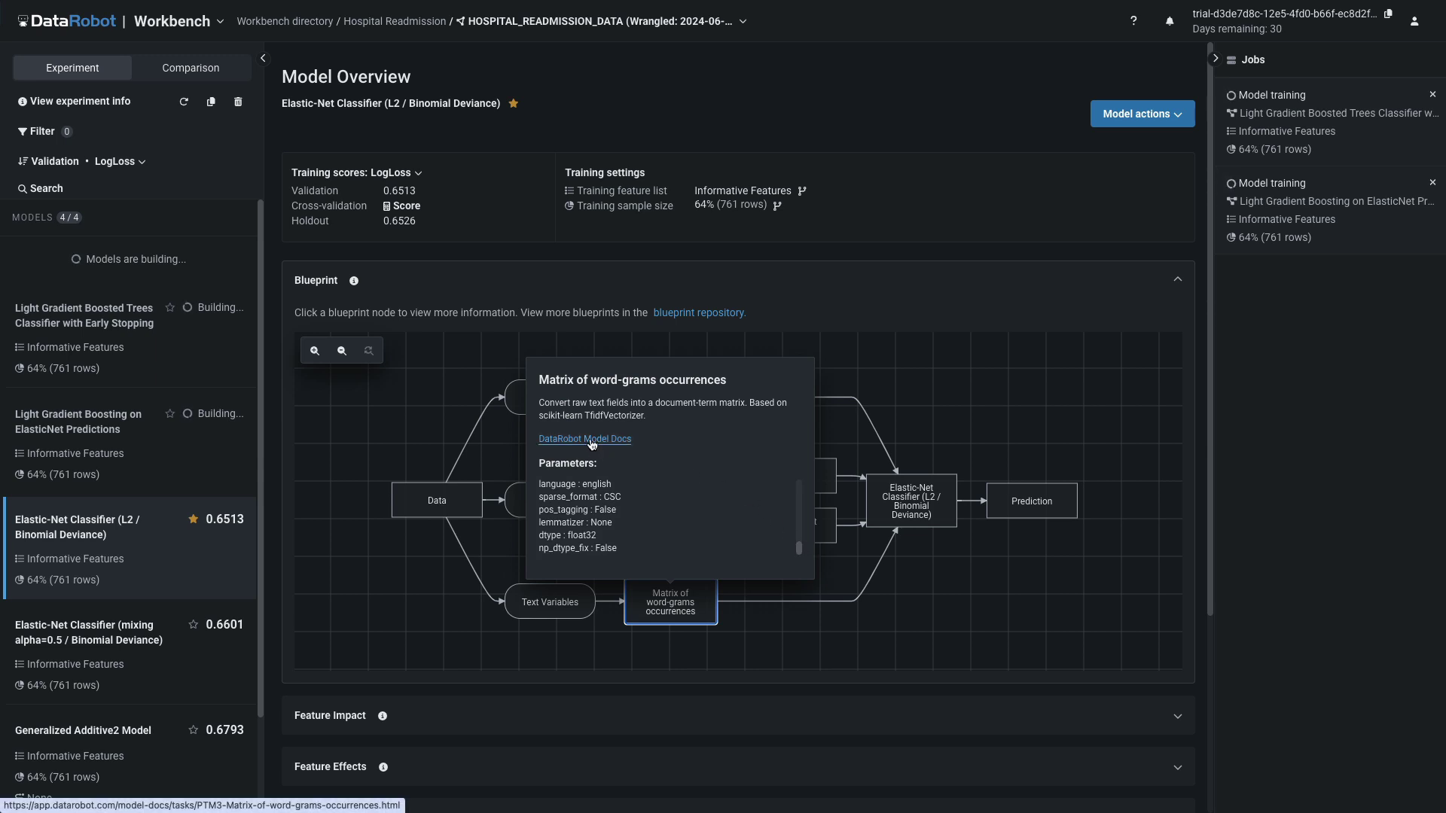
click(805, 283)
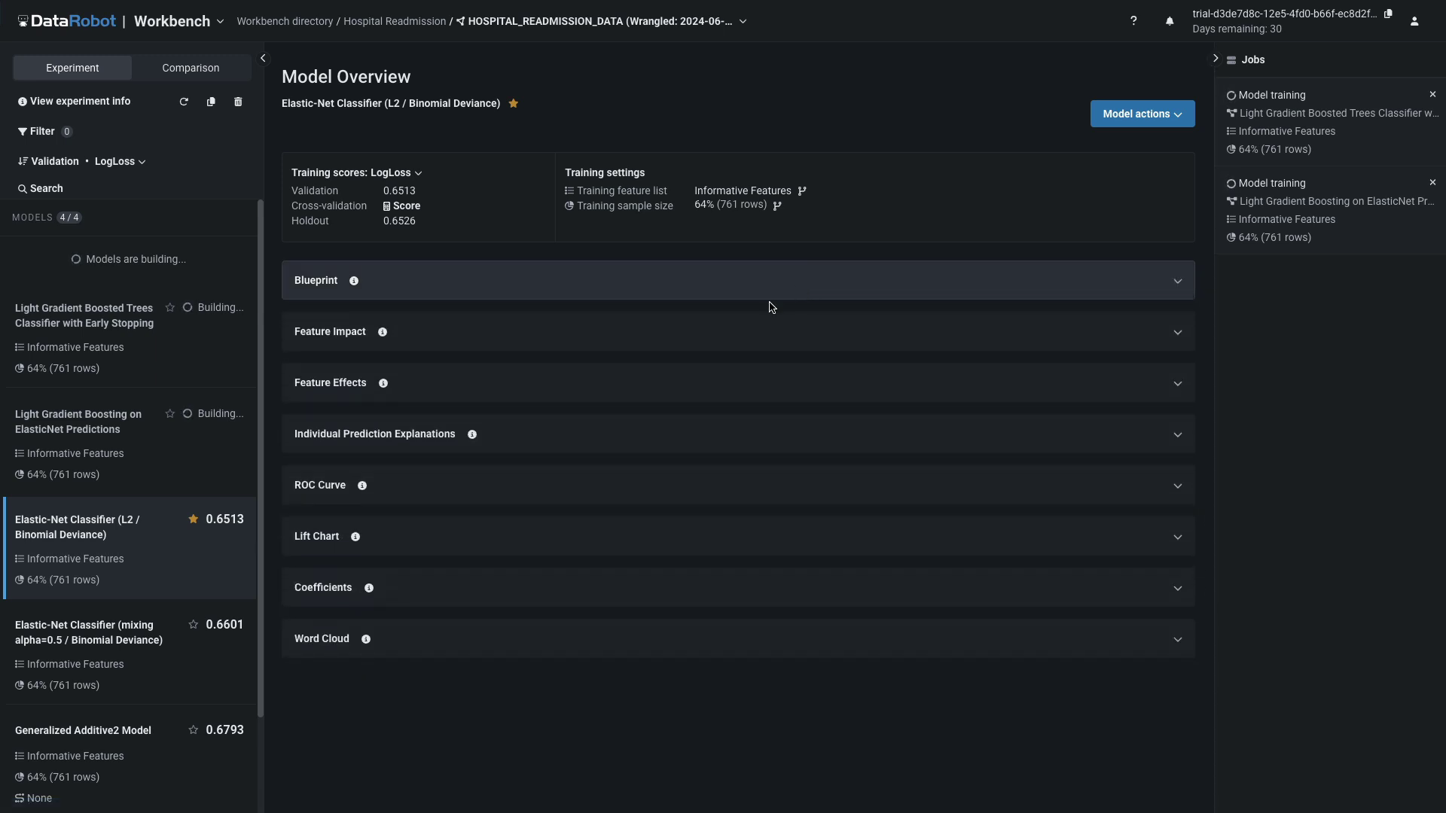
Start computing Feature Impact and Feature Effects for the Elastic-Net model
click(645, 340)
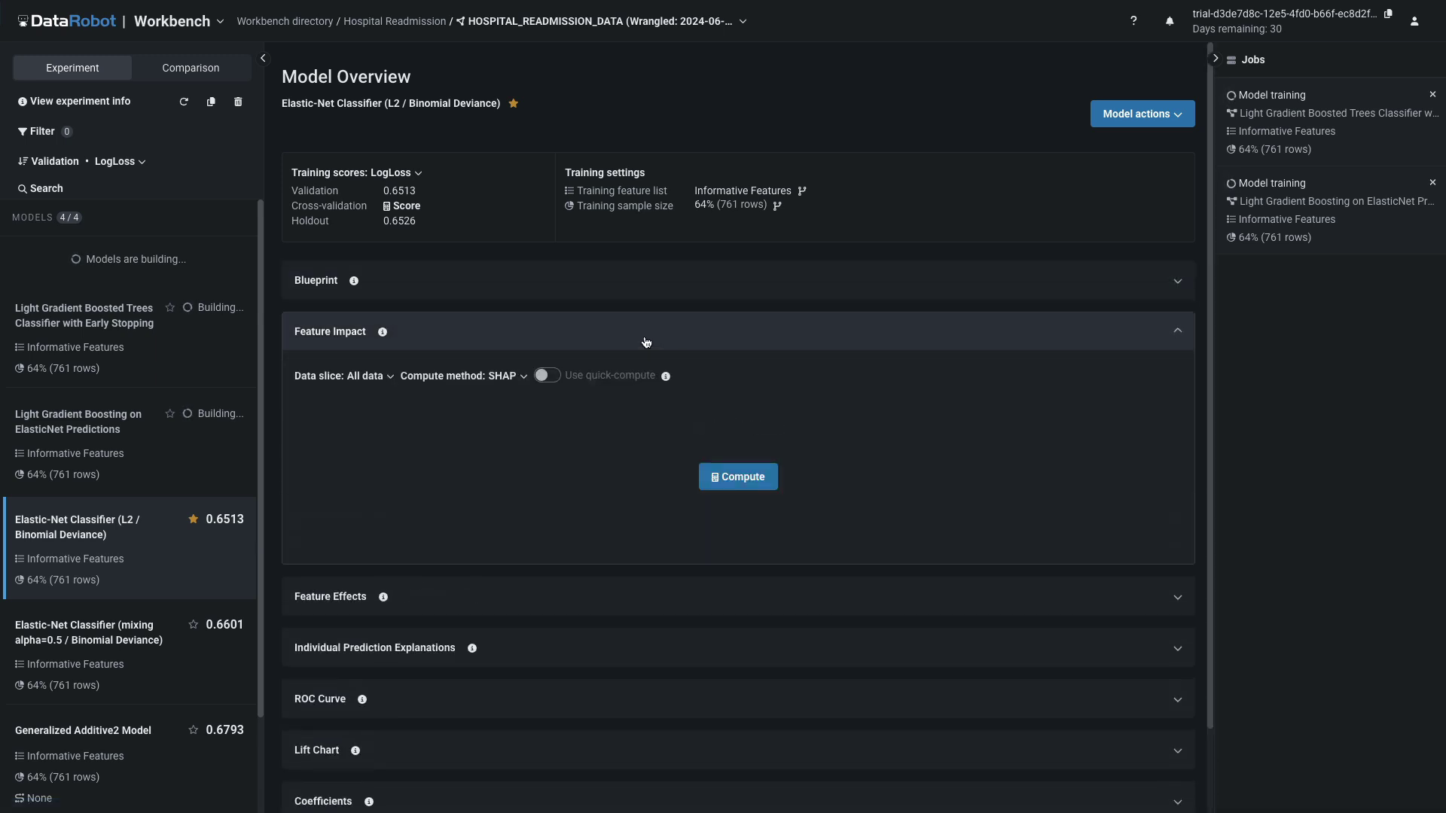
click(737, 475)
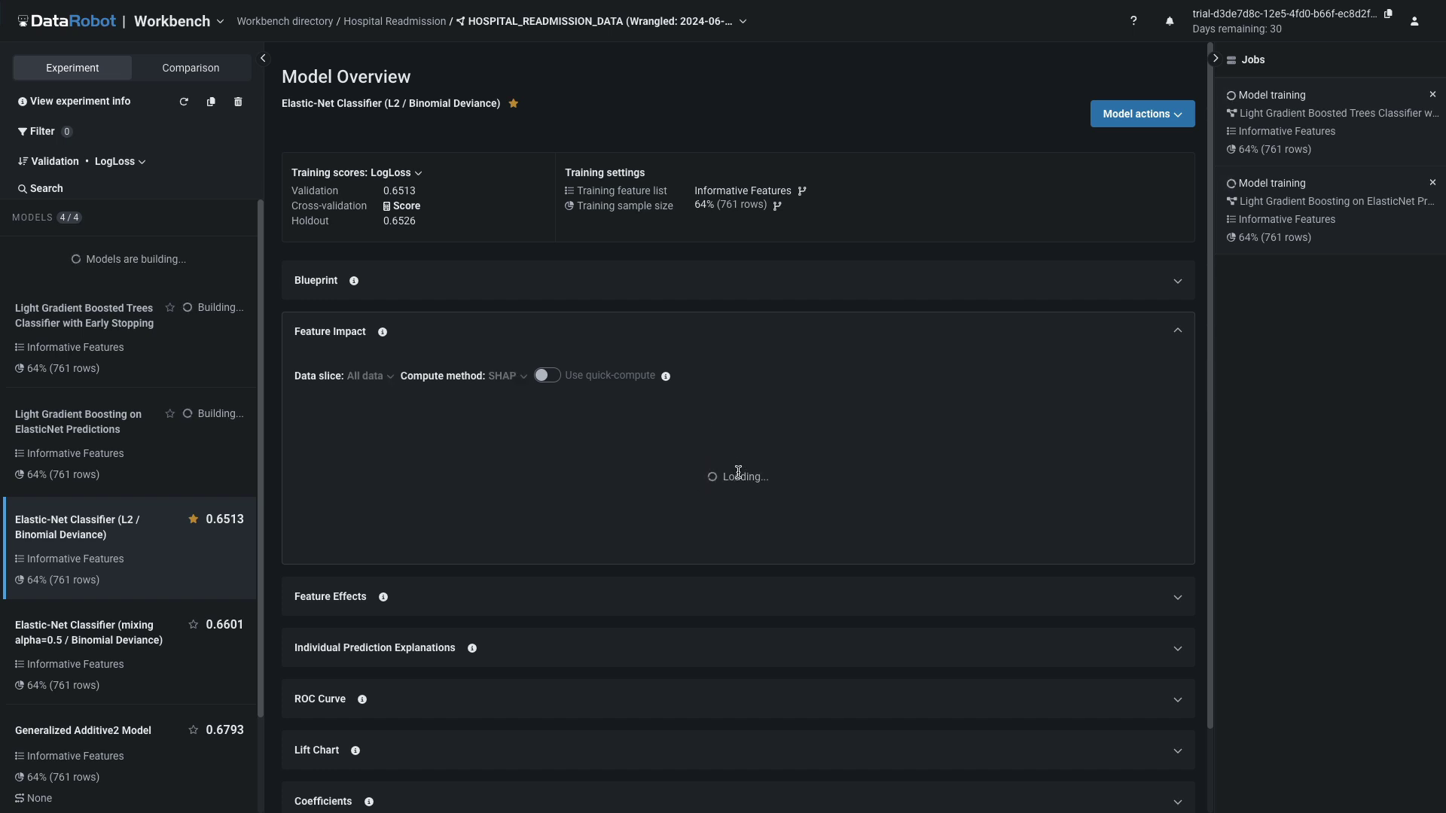
click(674, 341)
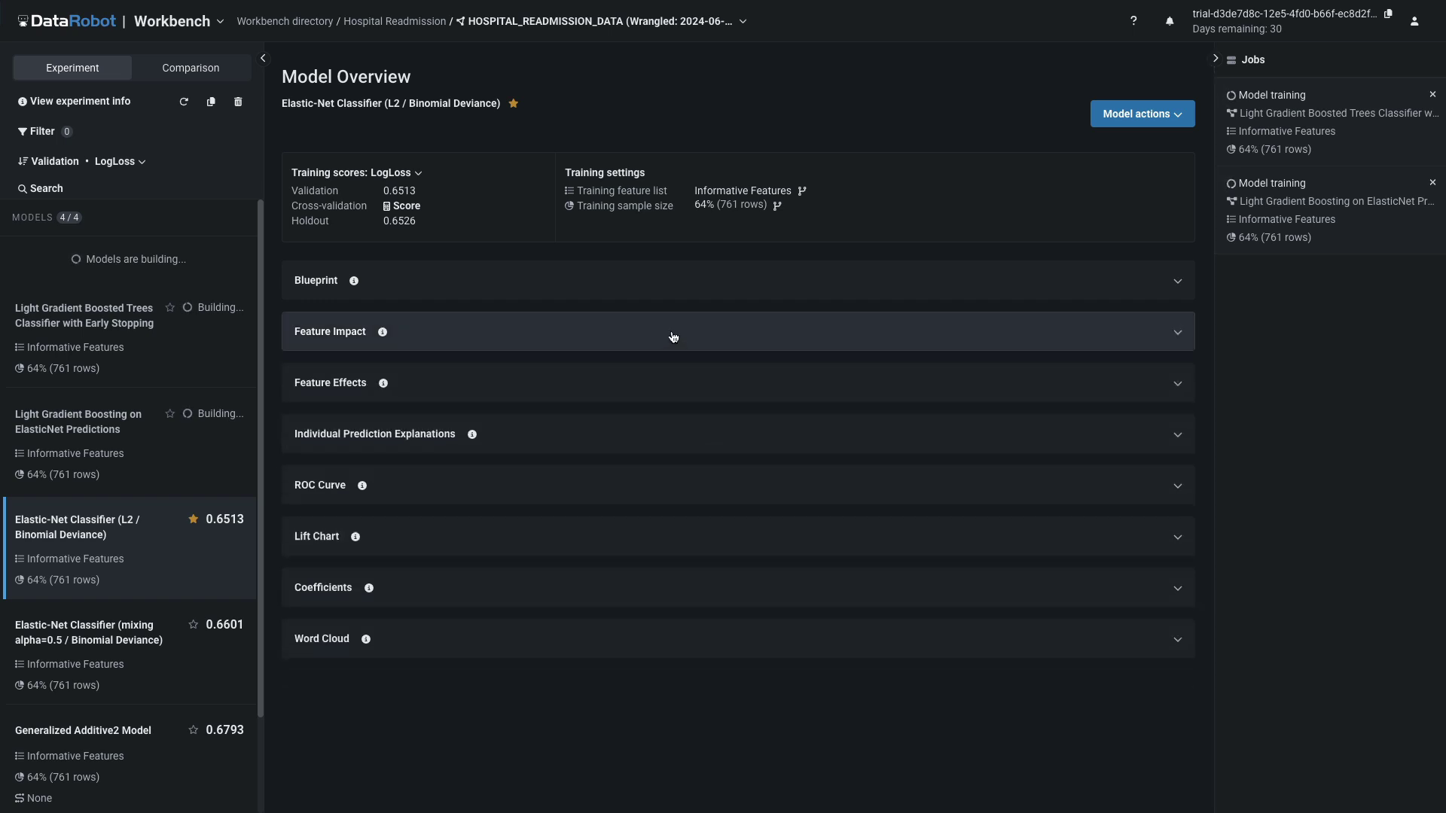
click(687, 393)
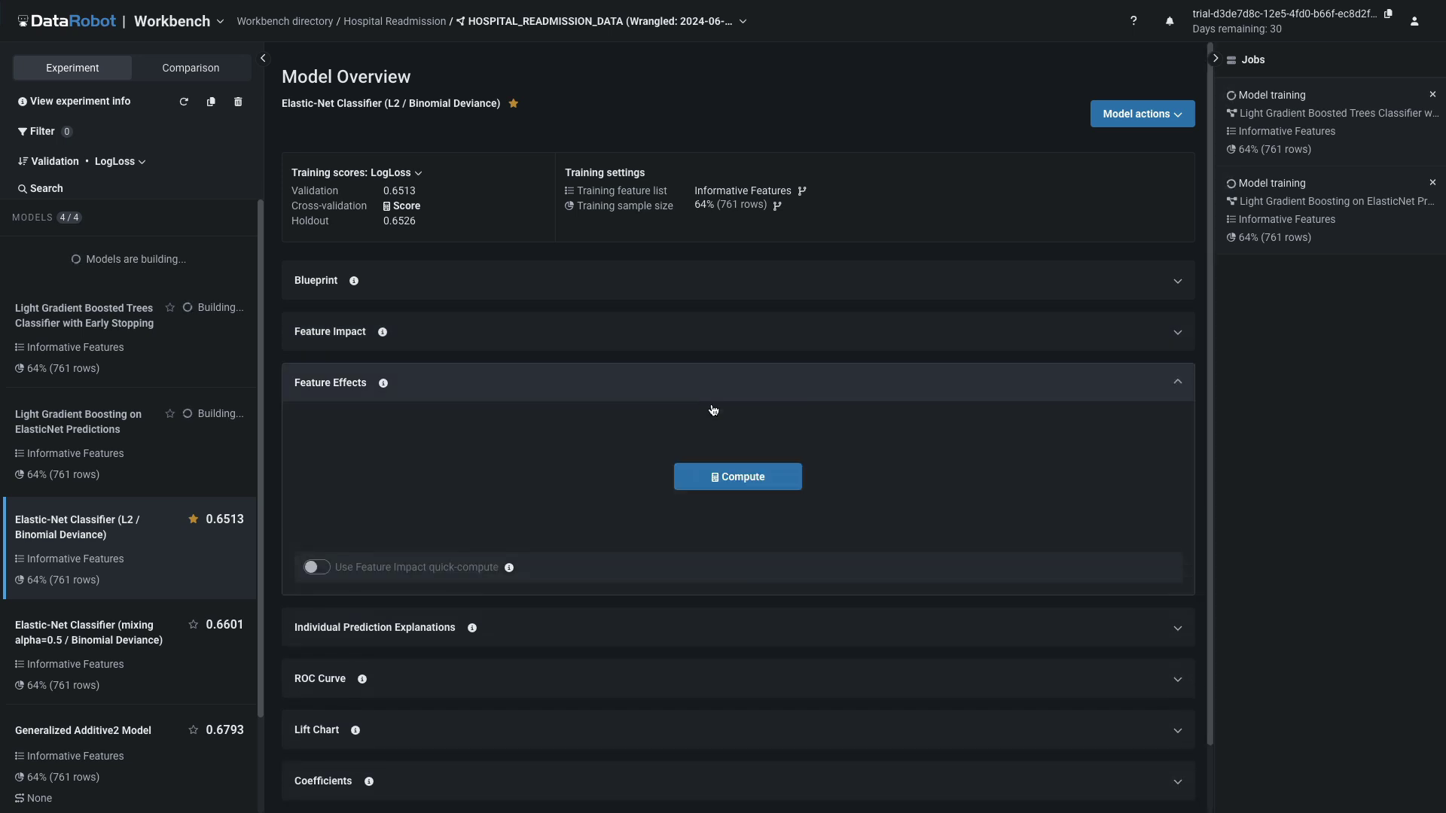
click(737, 479)
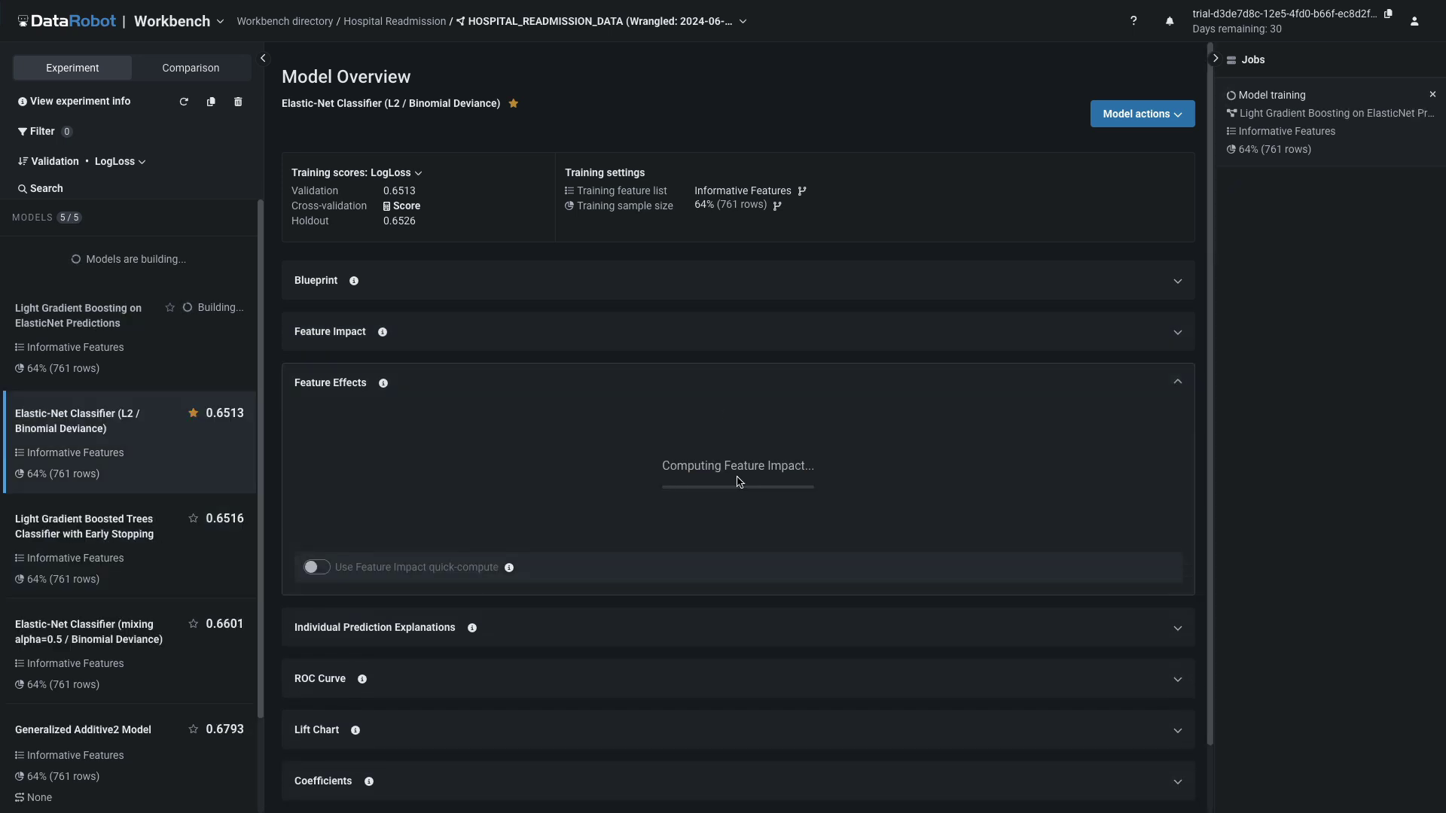
click(637, 387)
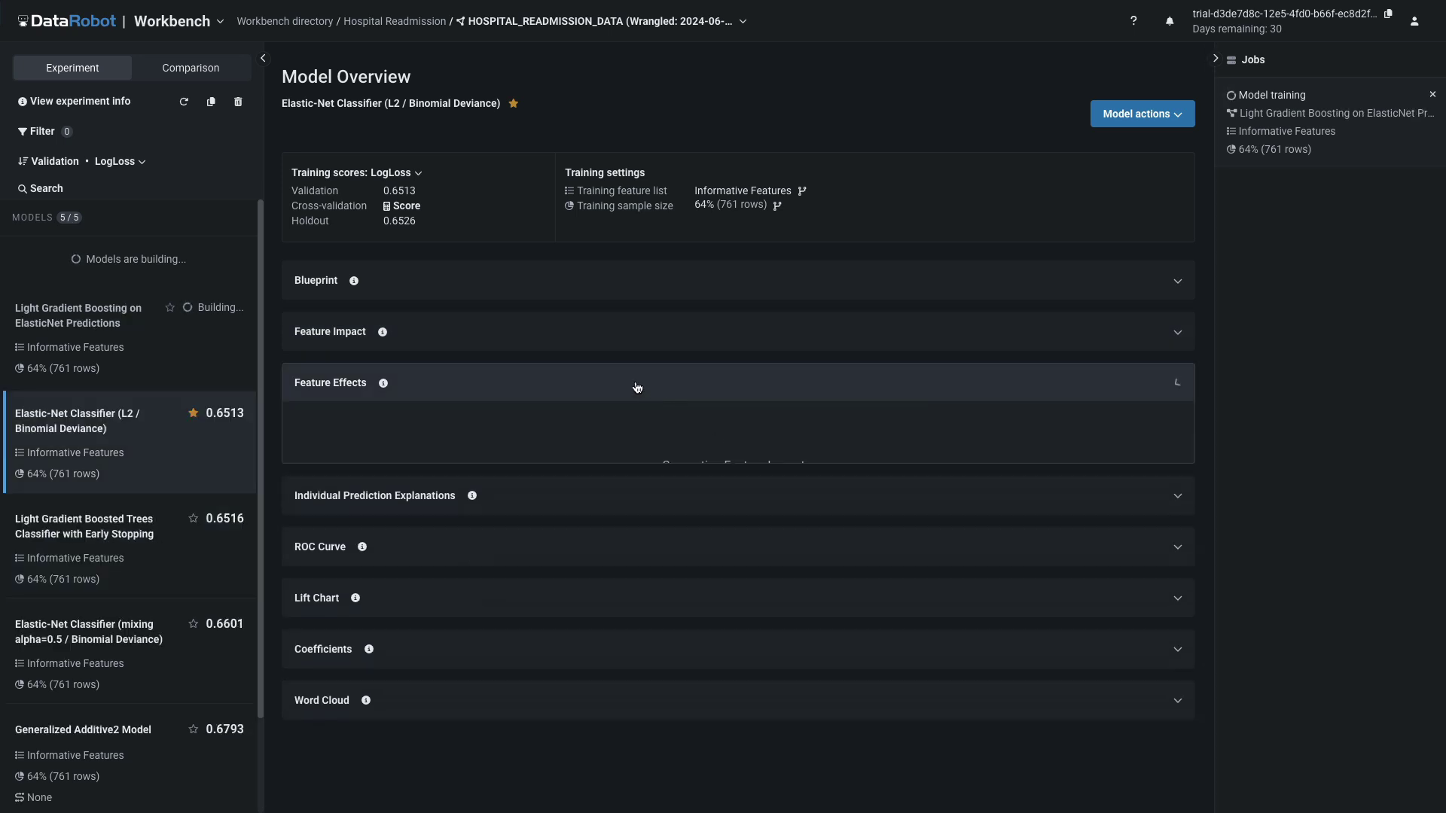
Compute Individual Prediction Explanations for the sampled predictions
click(659, 440)
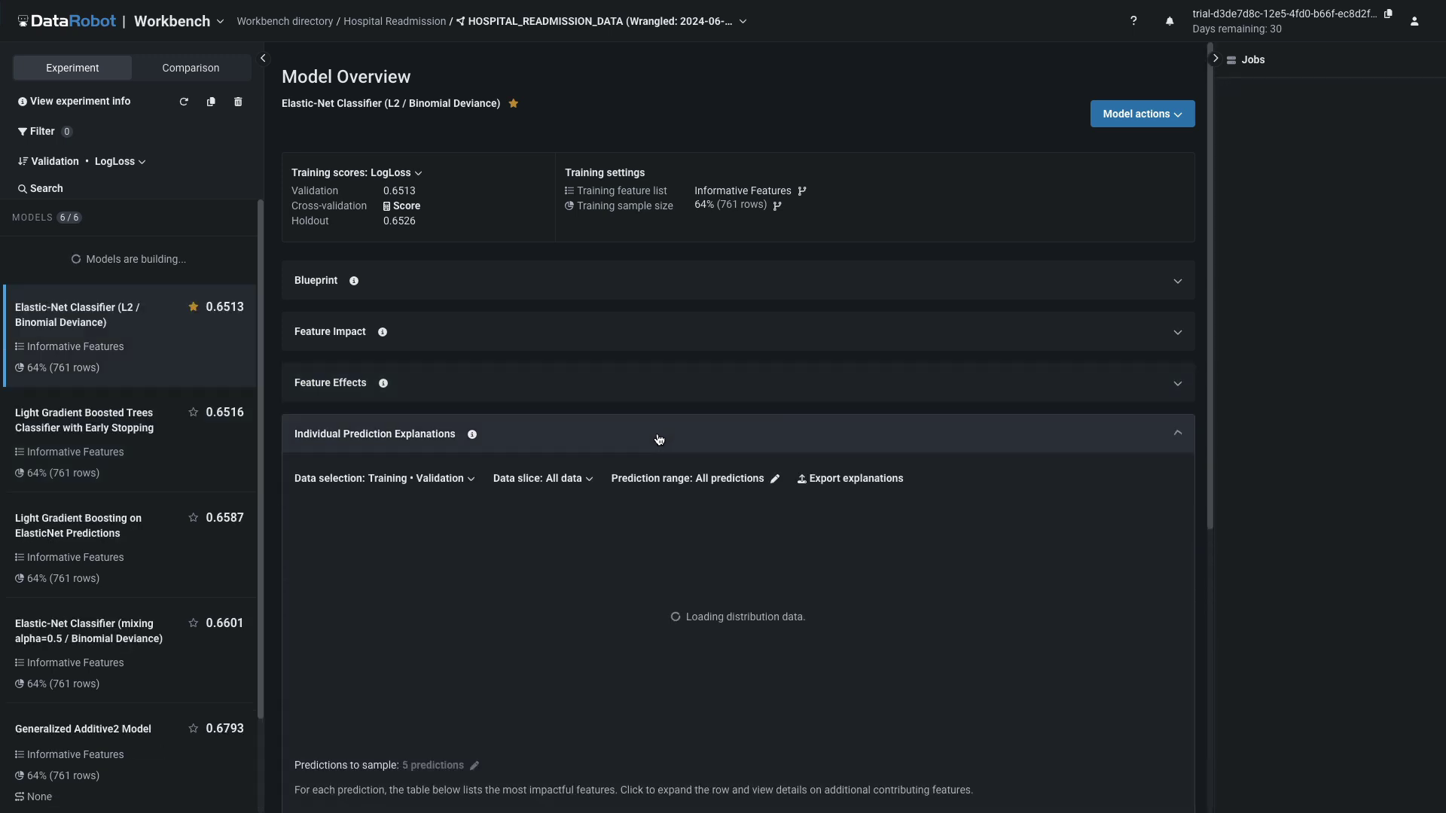
scroll(659, 439, down, 5)
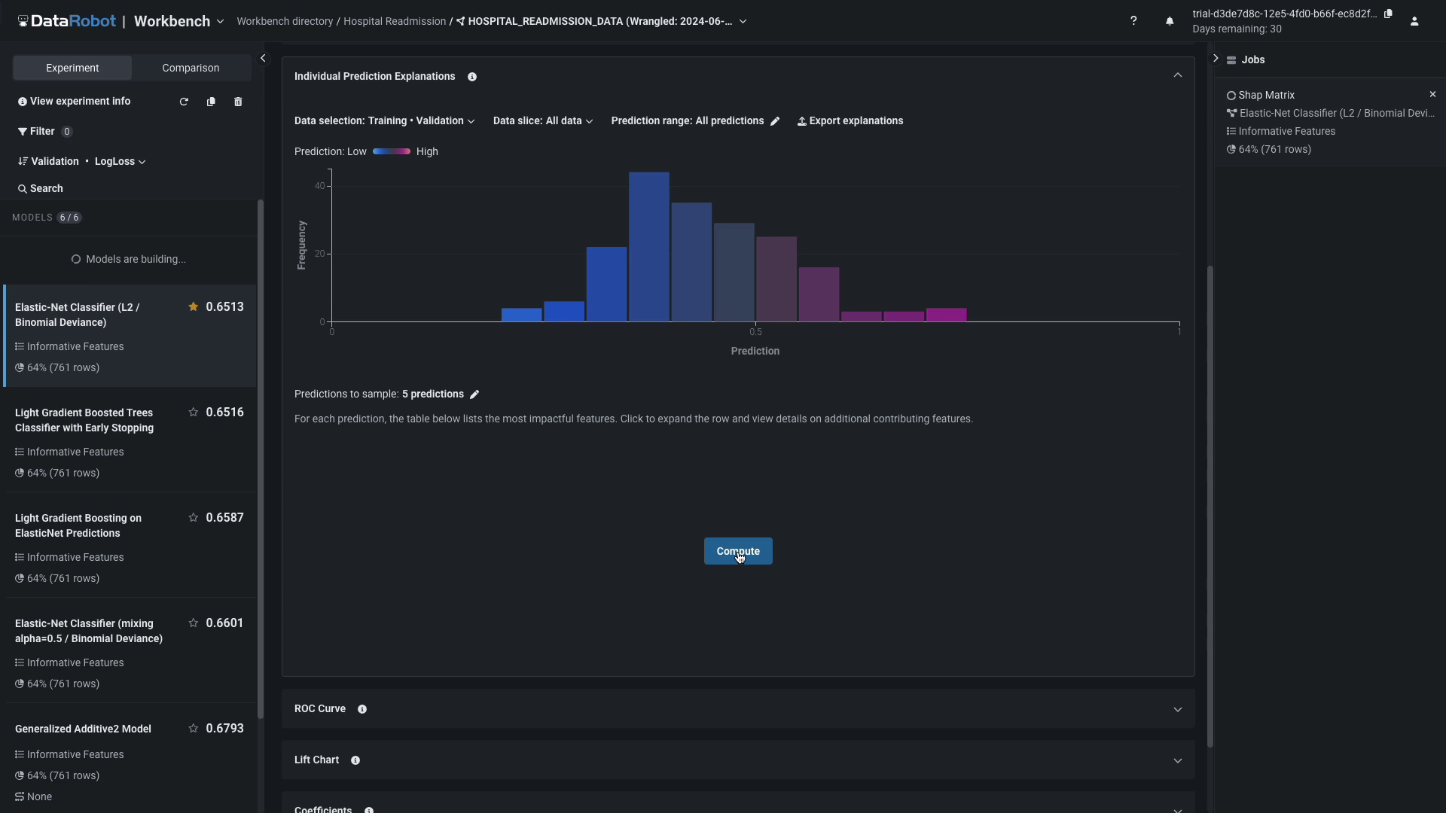
click(739, 556)
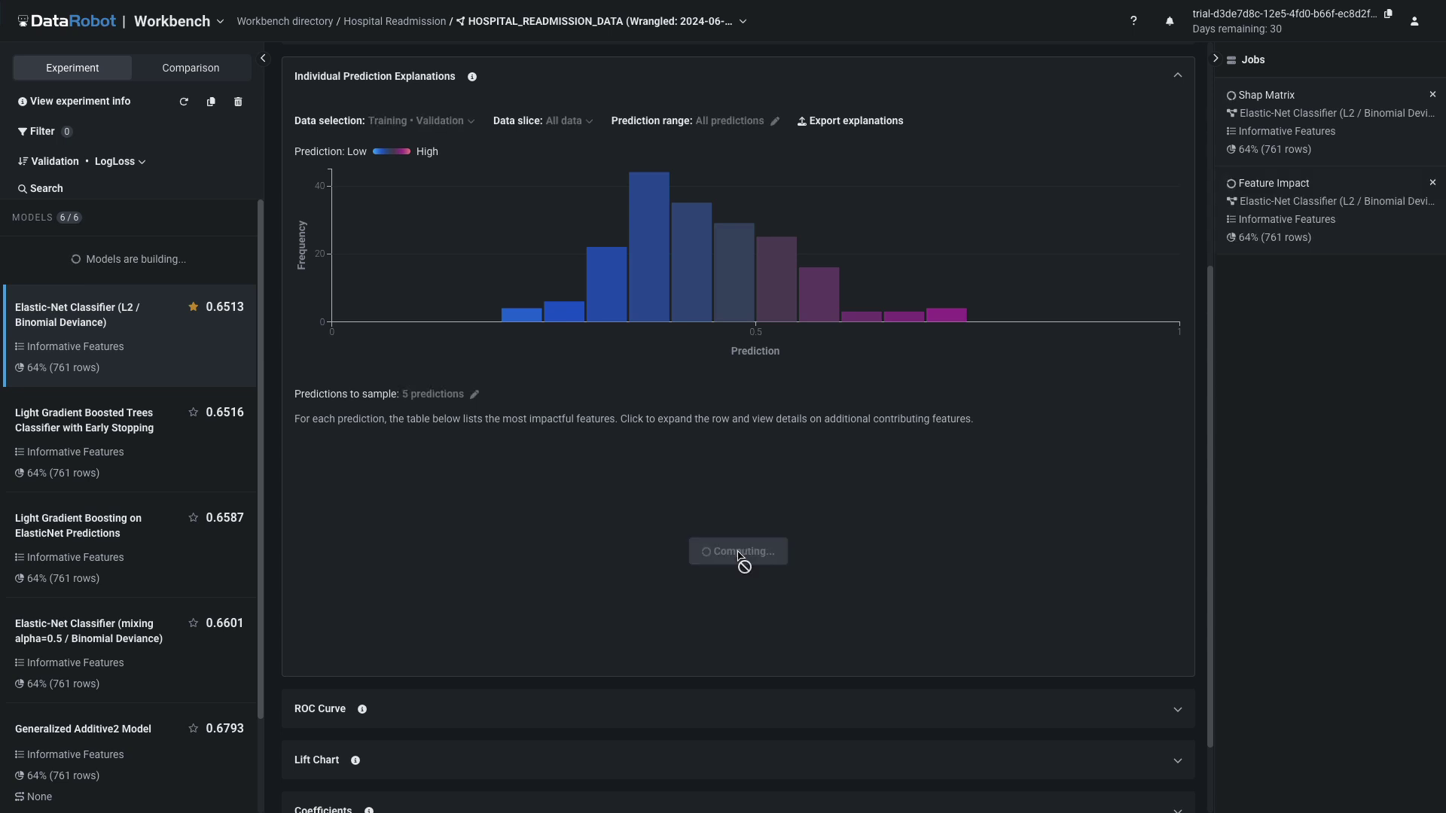
Show the ROC Curve with the confusion matrix displayed as percentages
click(600, 82)
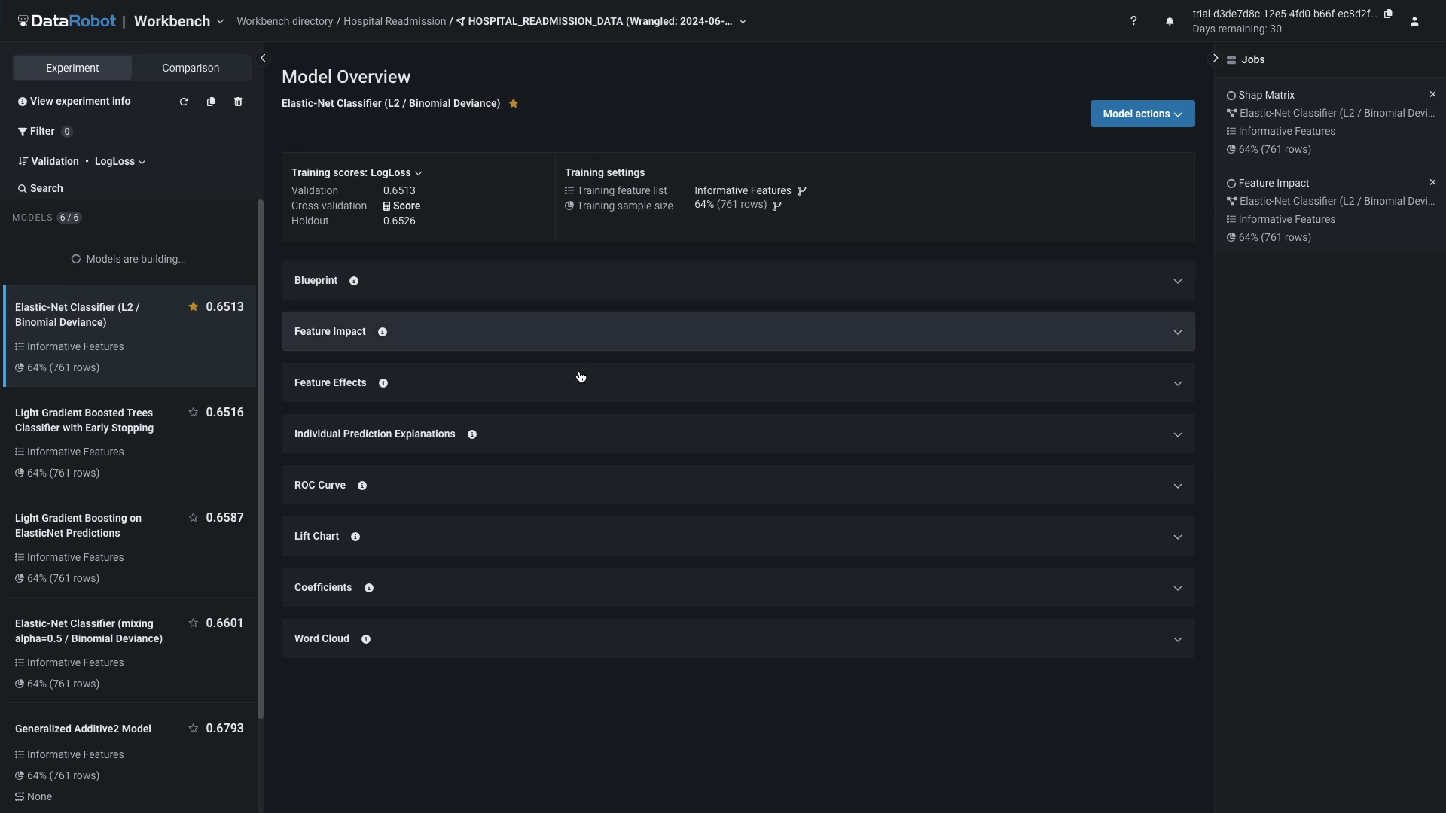
click(575, 489)
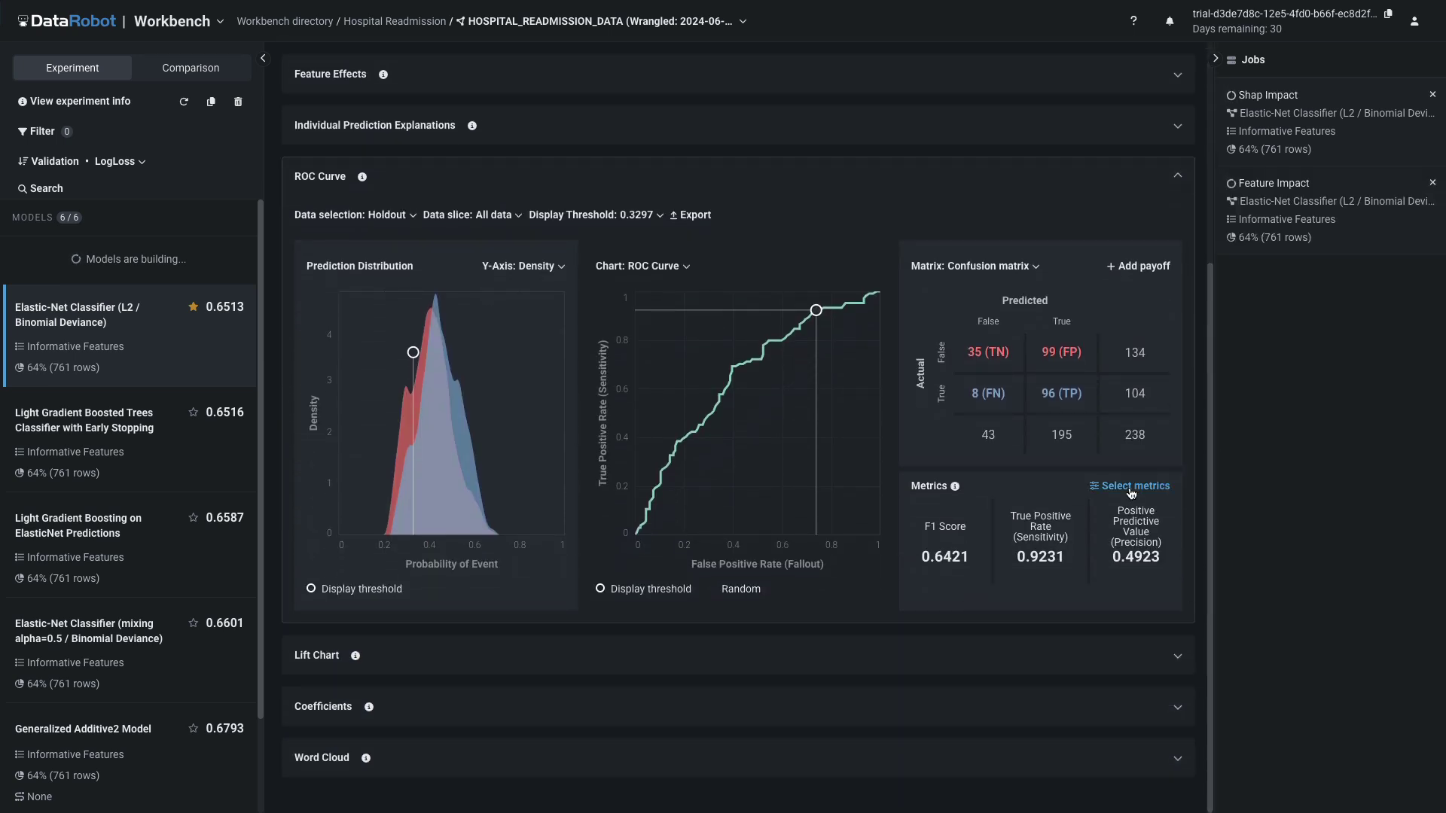
click(1131, 488)
click(1131, 491)
click(1038, 273)
click(1013, 345)
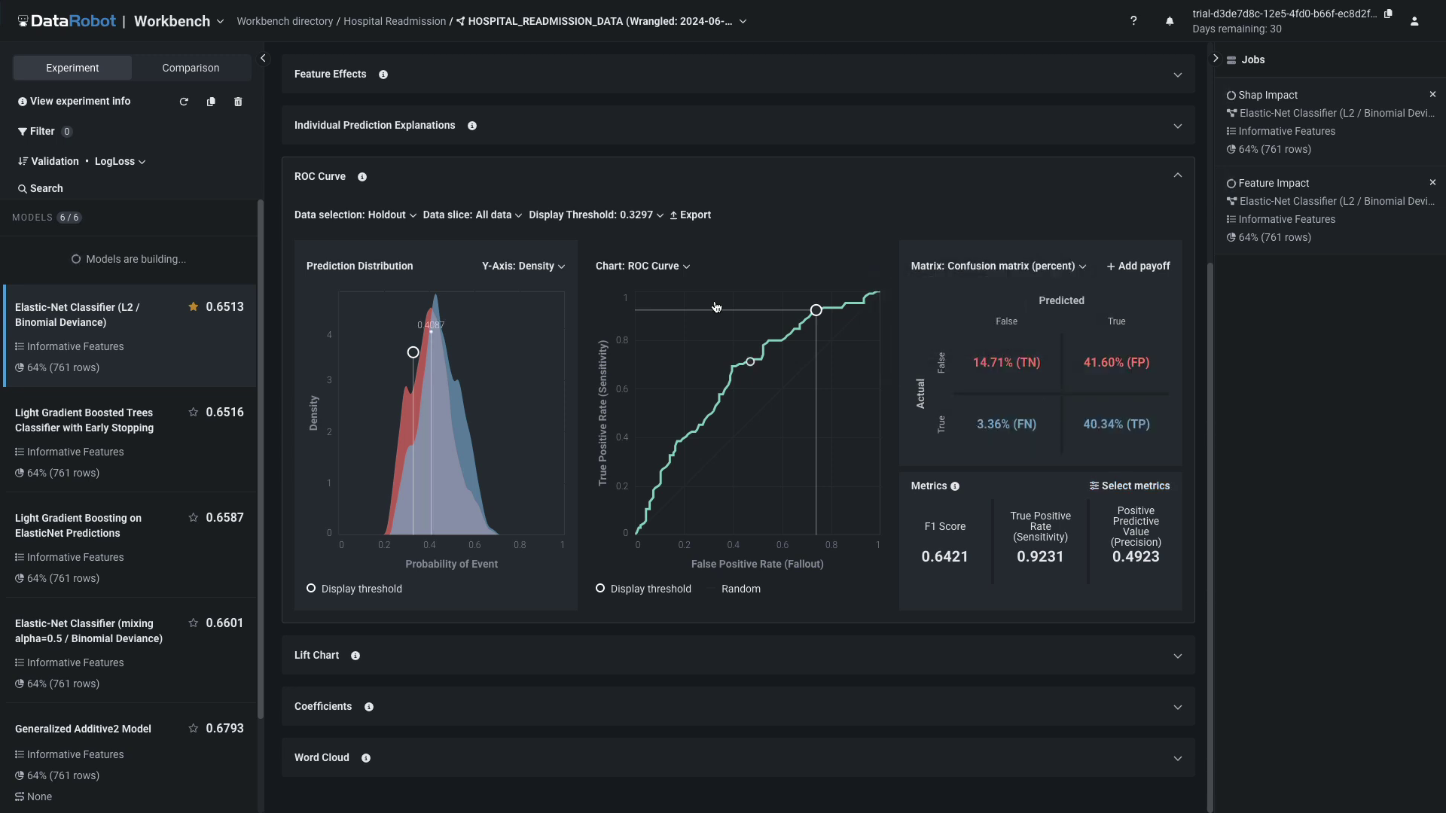
Switch the chart to Precision Recall and back to ROC Curve, and hide the model and job lists
click(686, 267)
click(649, 365)
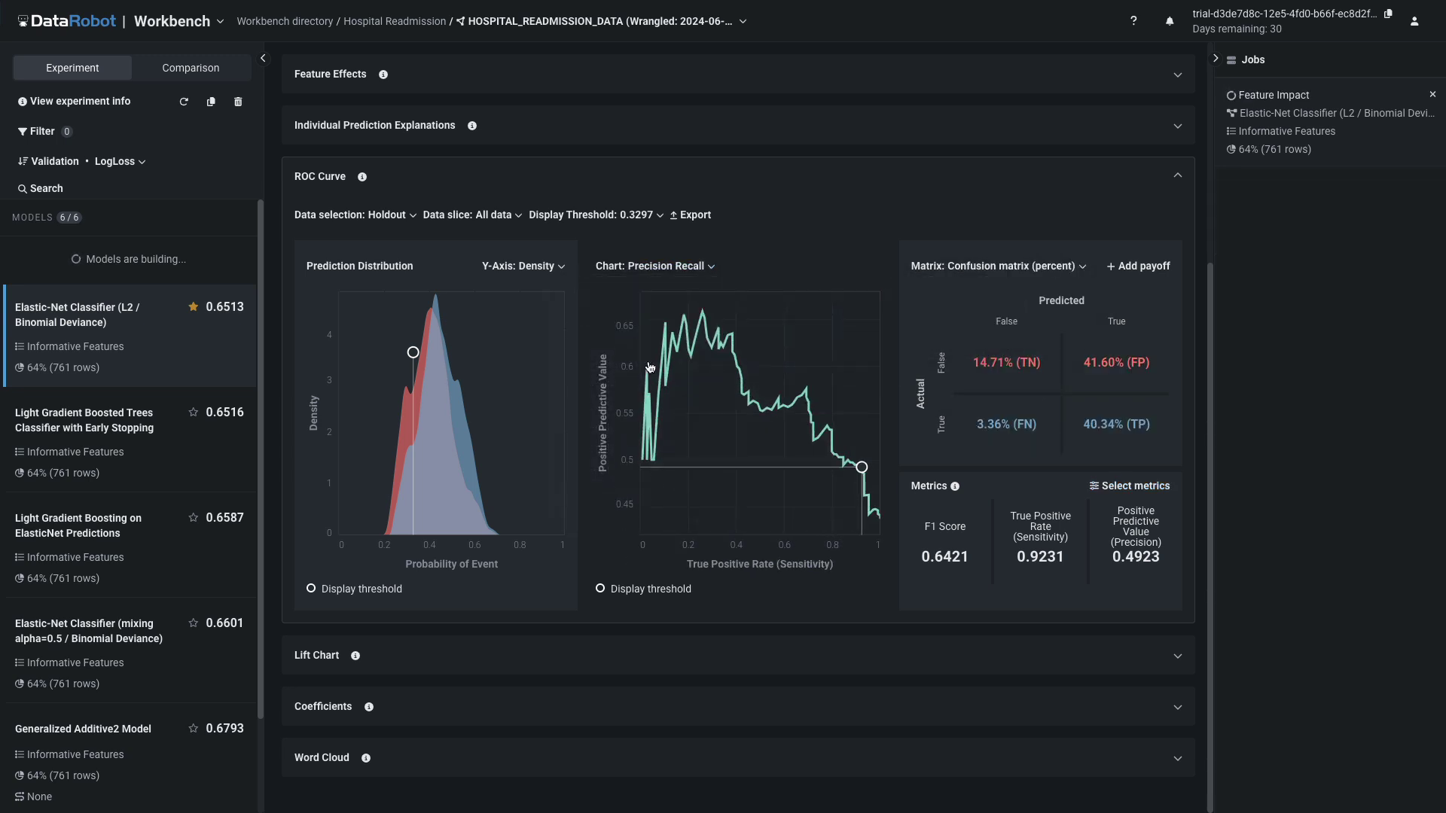
click(709, 268)
click(633, 322)
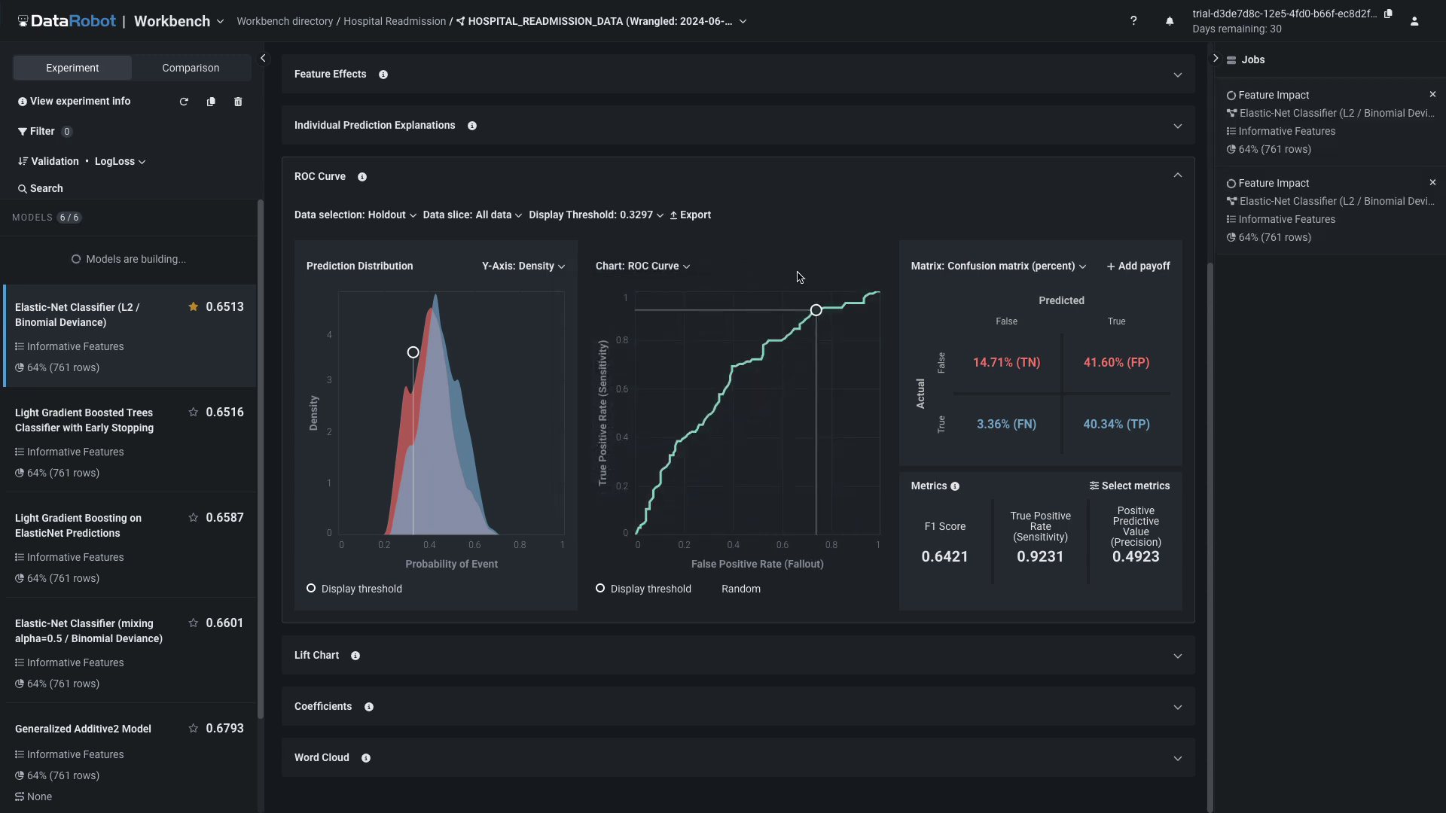
click(262, 58)
click(1215, 57)
Review the lift chart, feature coefficients and Feature Impact bar chart
click(675, 180)
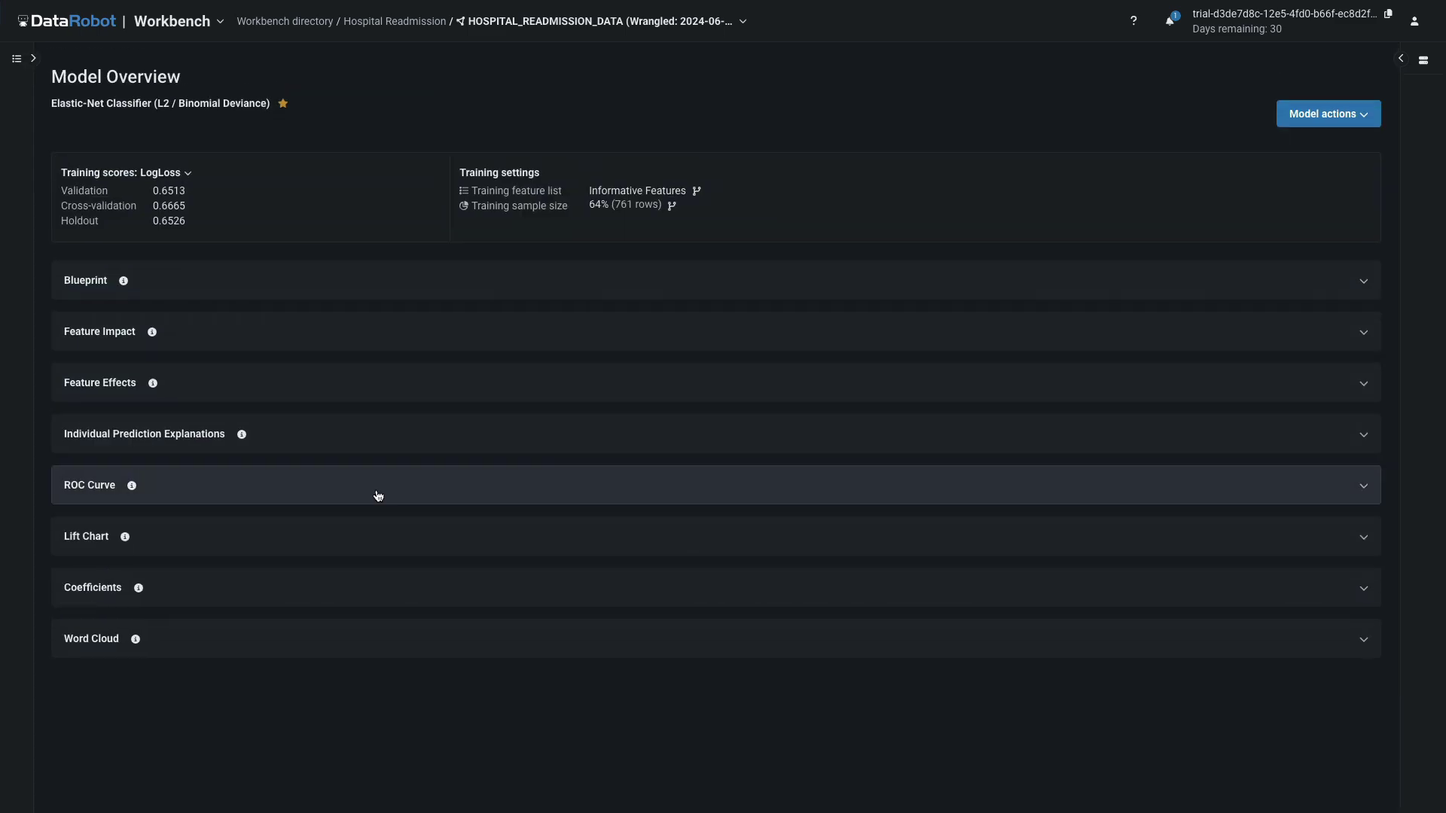
click(363, 541)
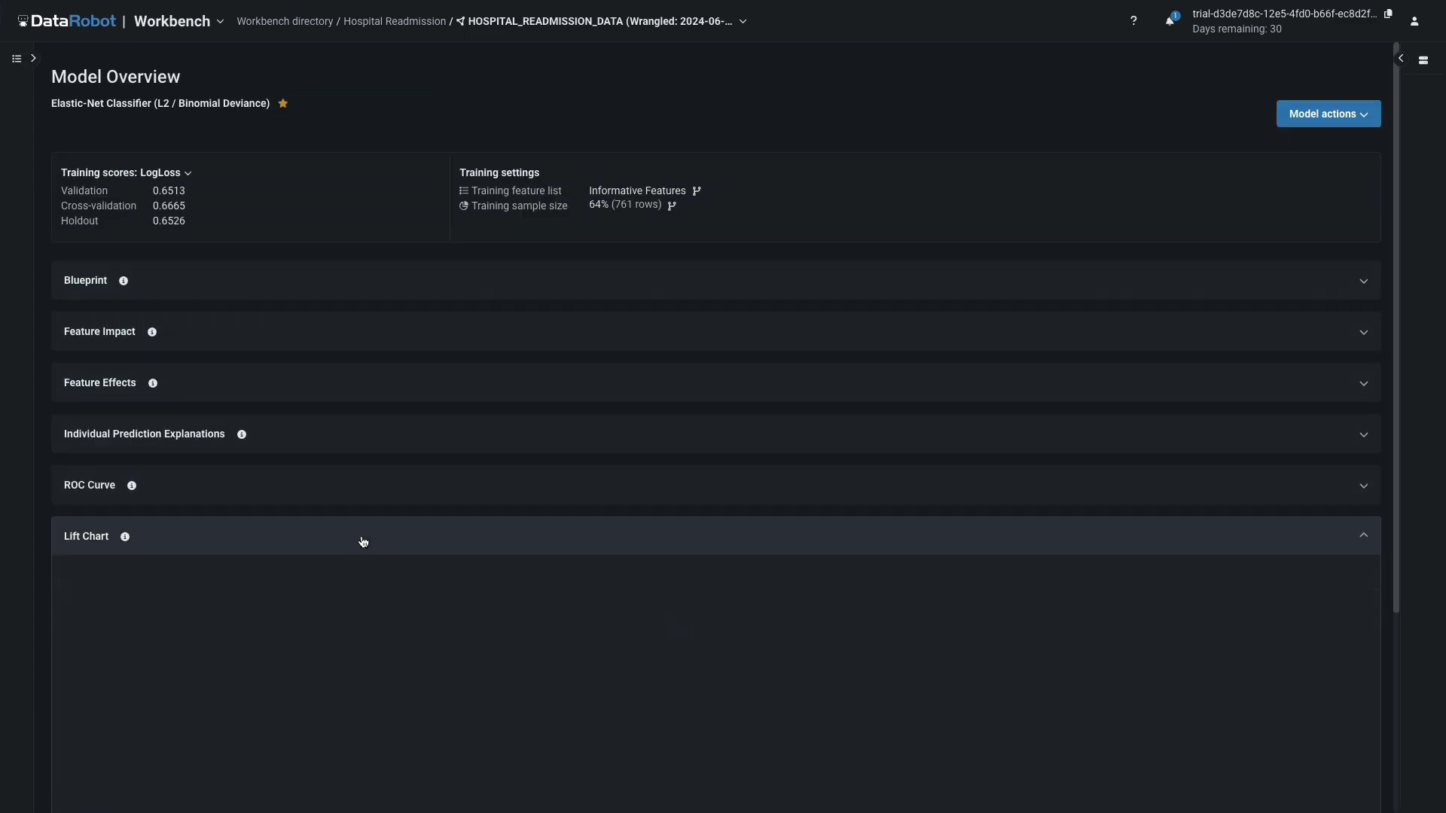
scroll(161, 629, down, 3)
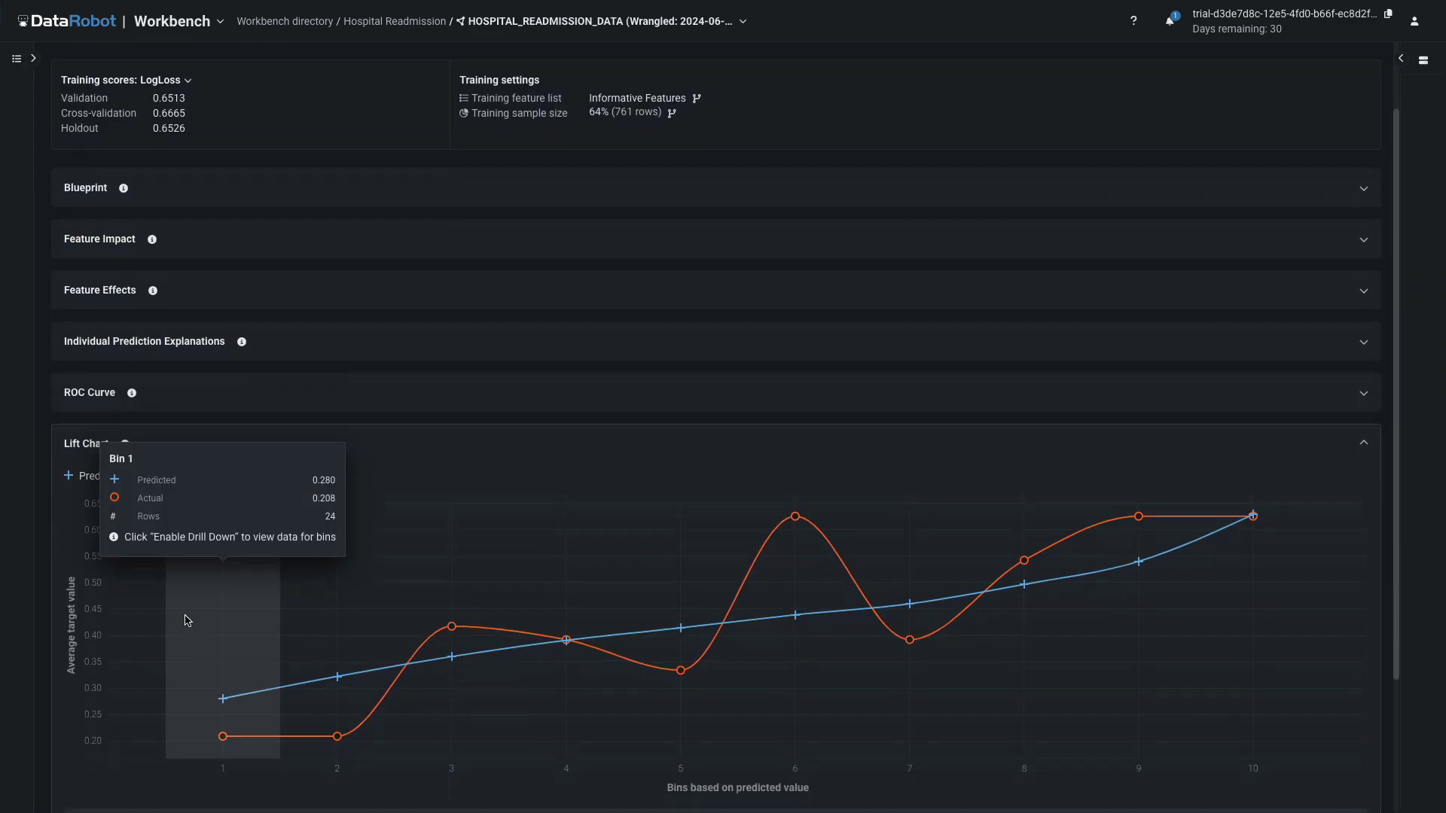
scroll(160, 629, down, 1)
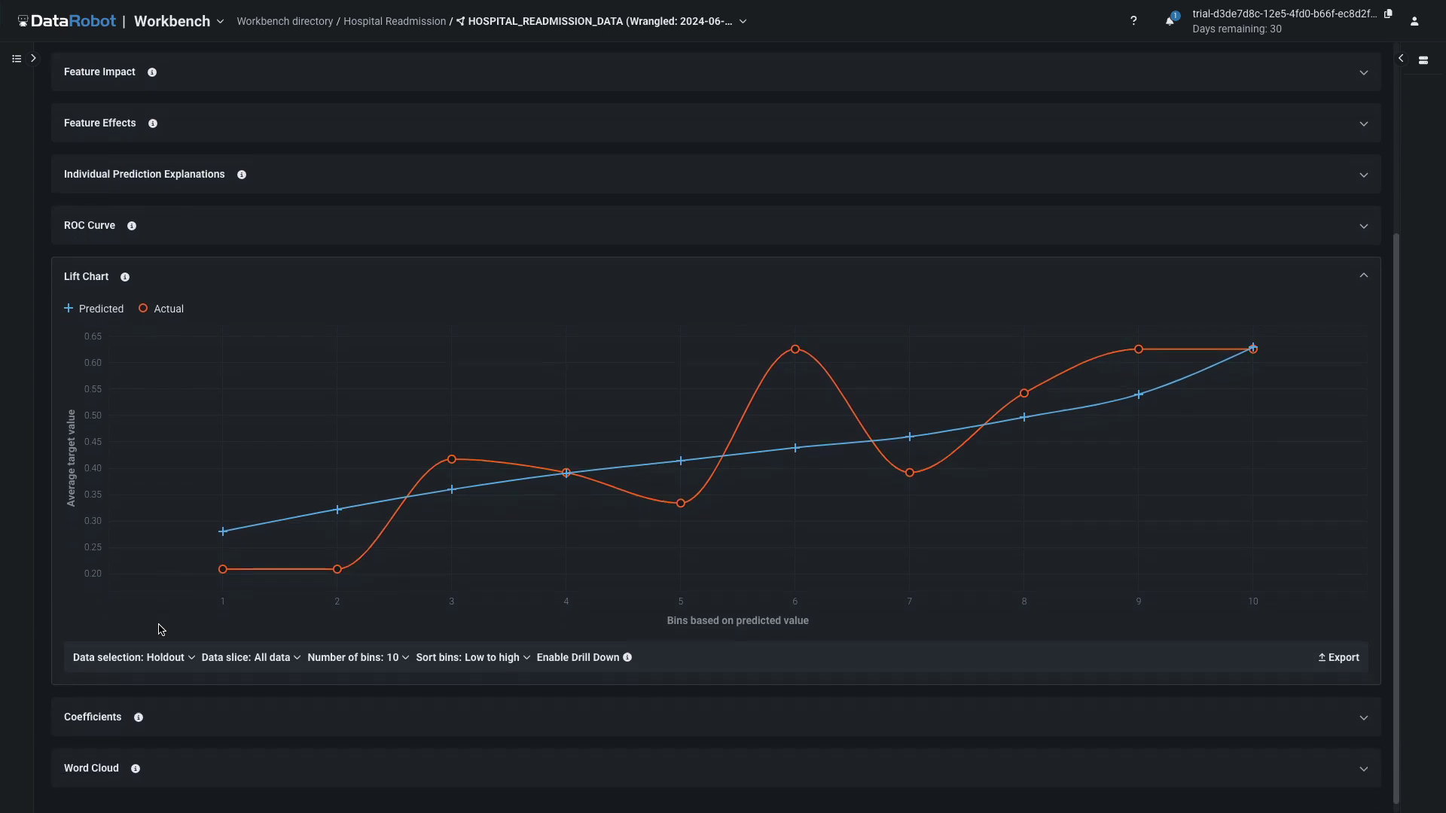
click(204, 732)
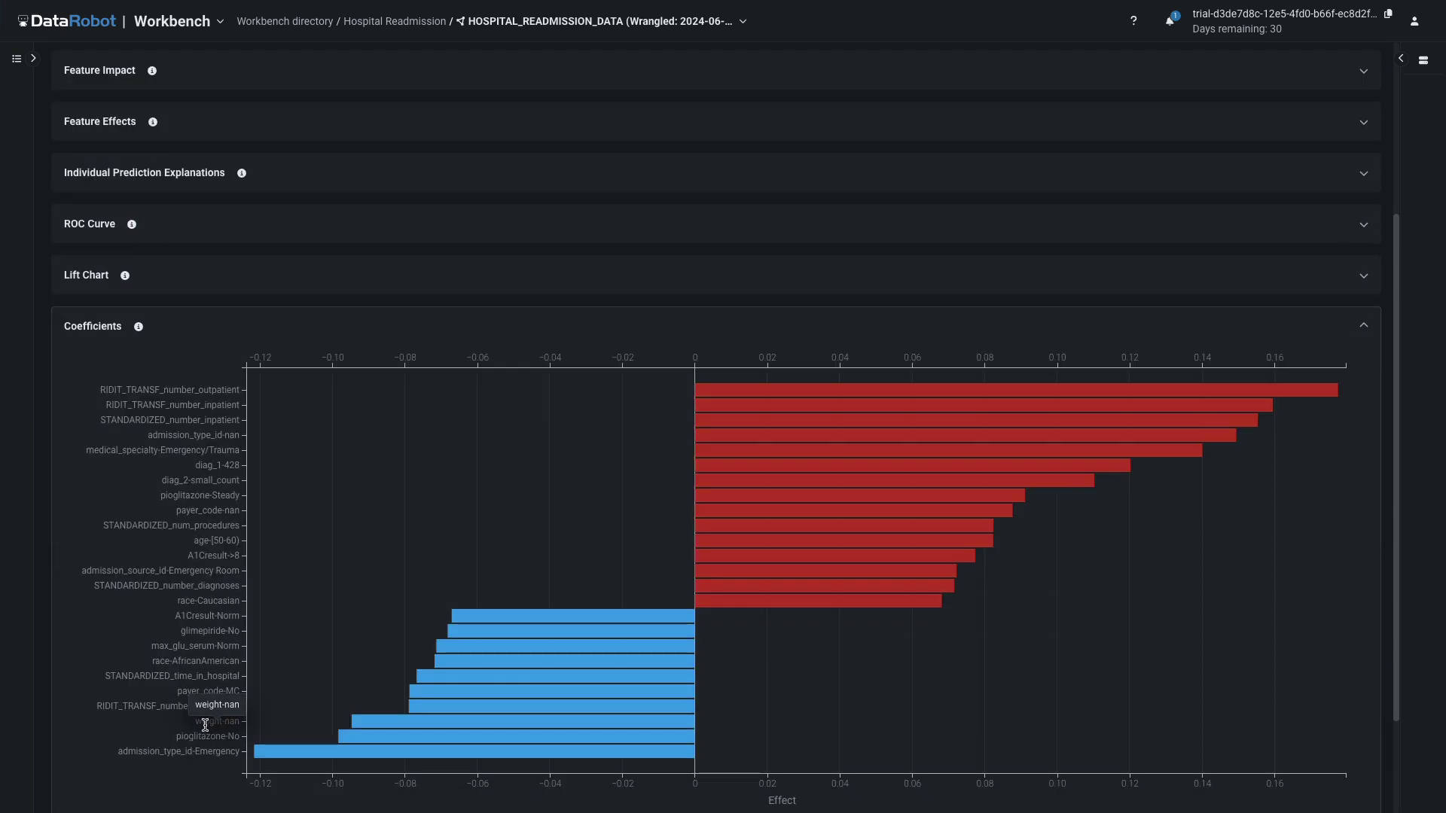
mouse_move(141, 332)
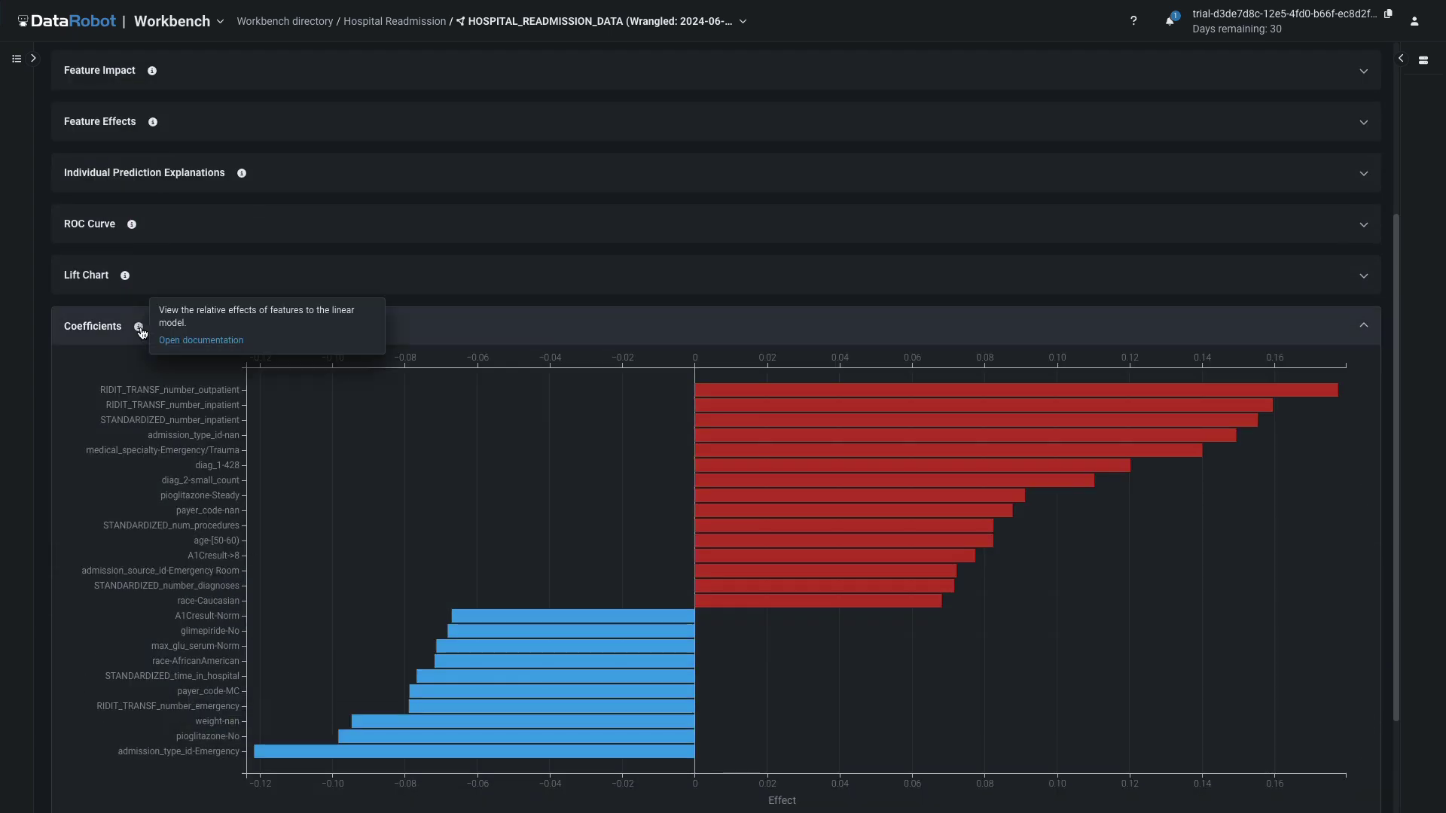
click(429, 326)
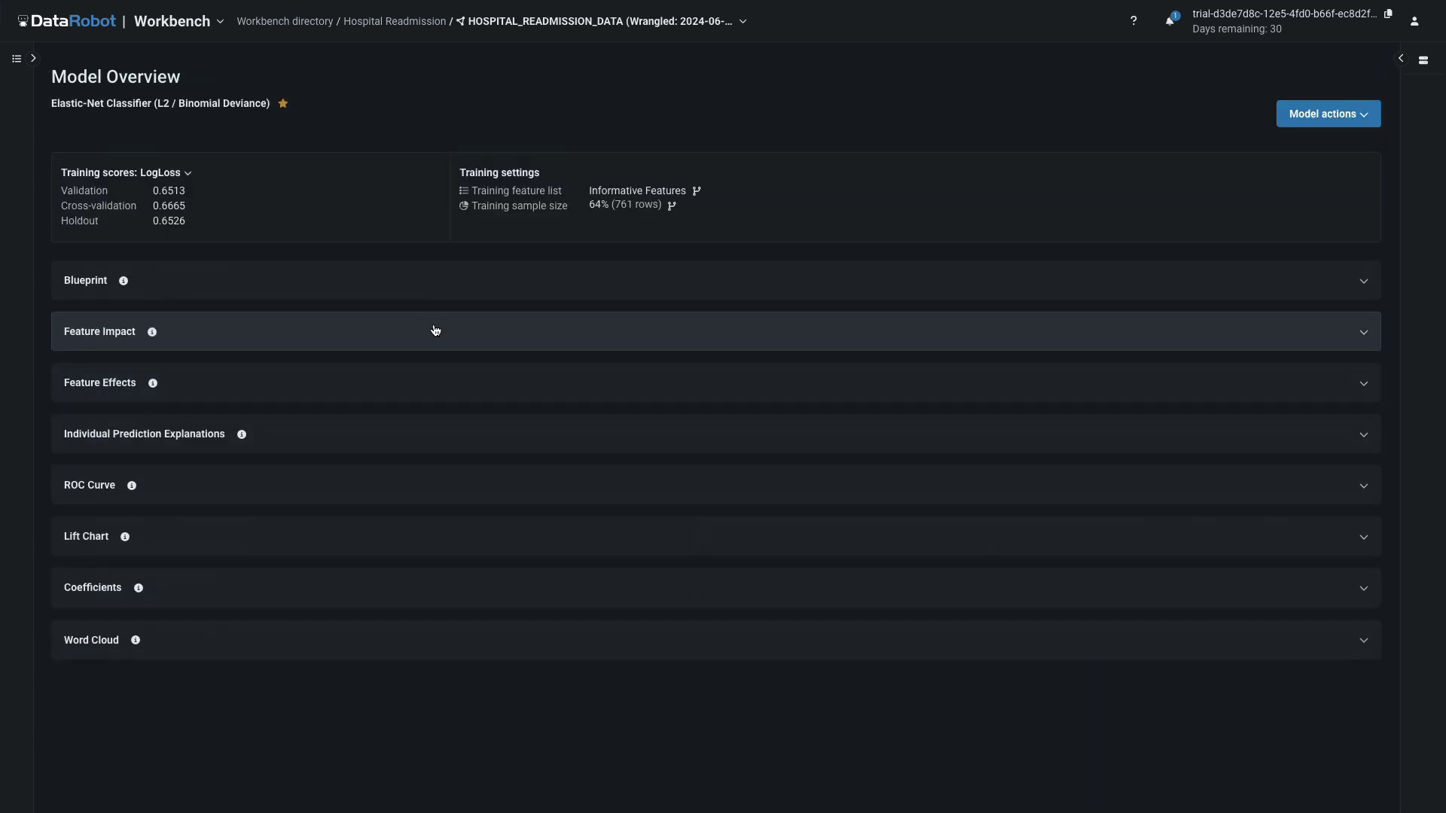
click(492, 343)
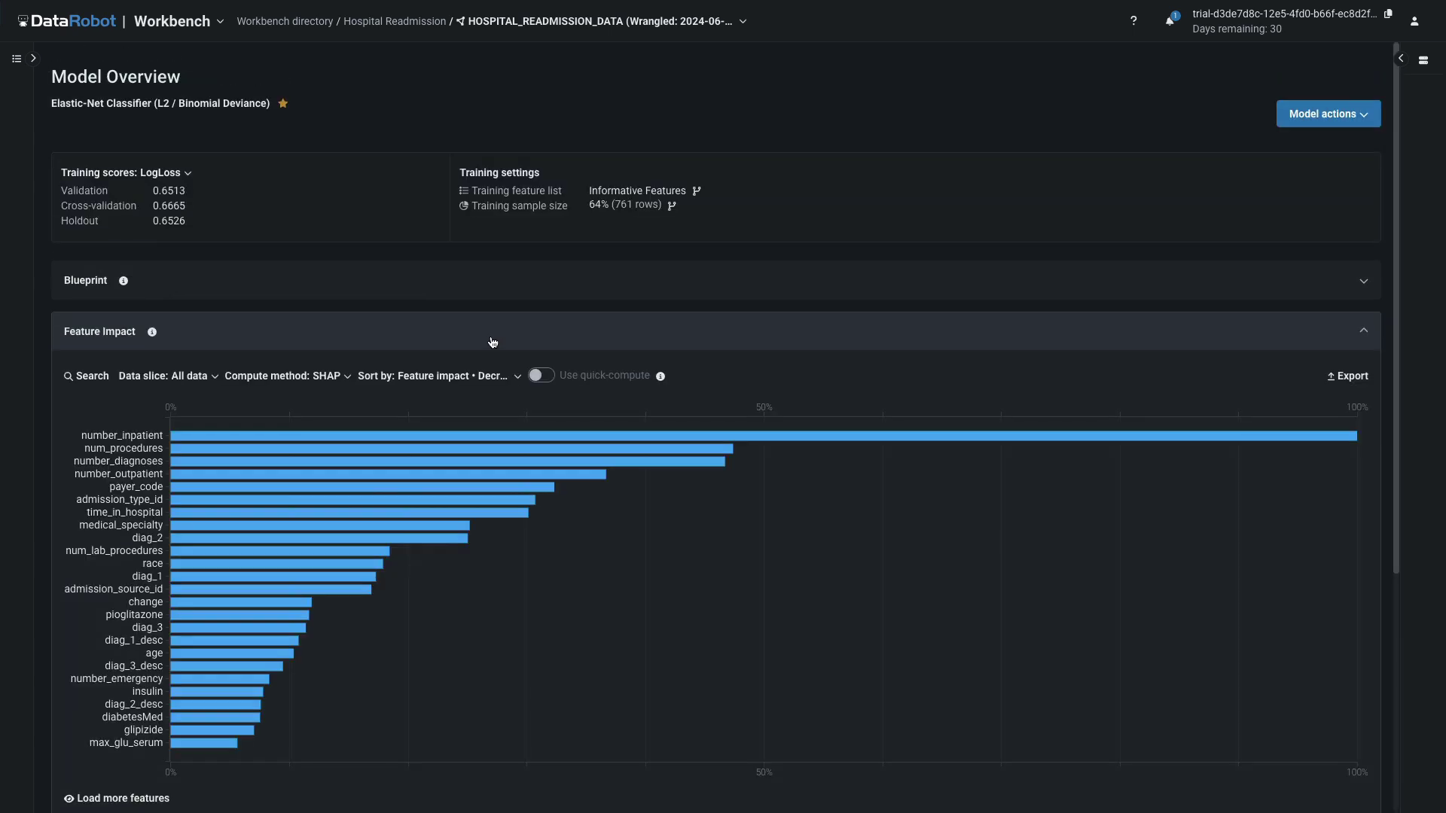
scroll(475, 512, down, 2)
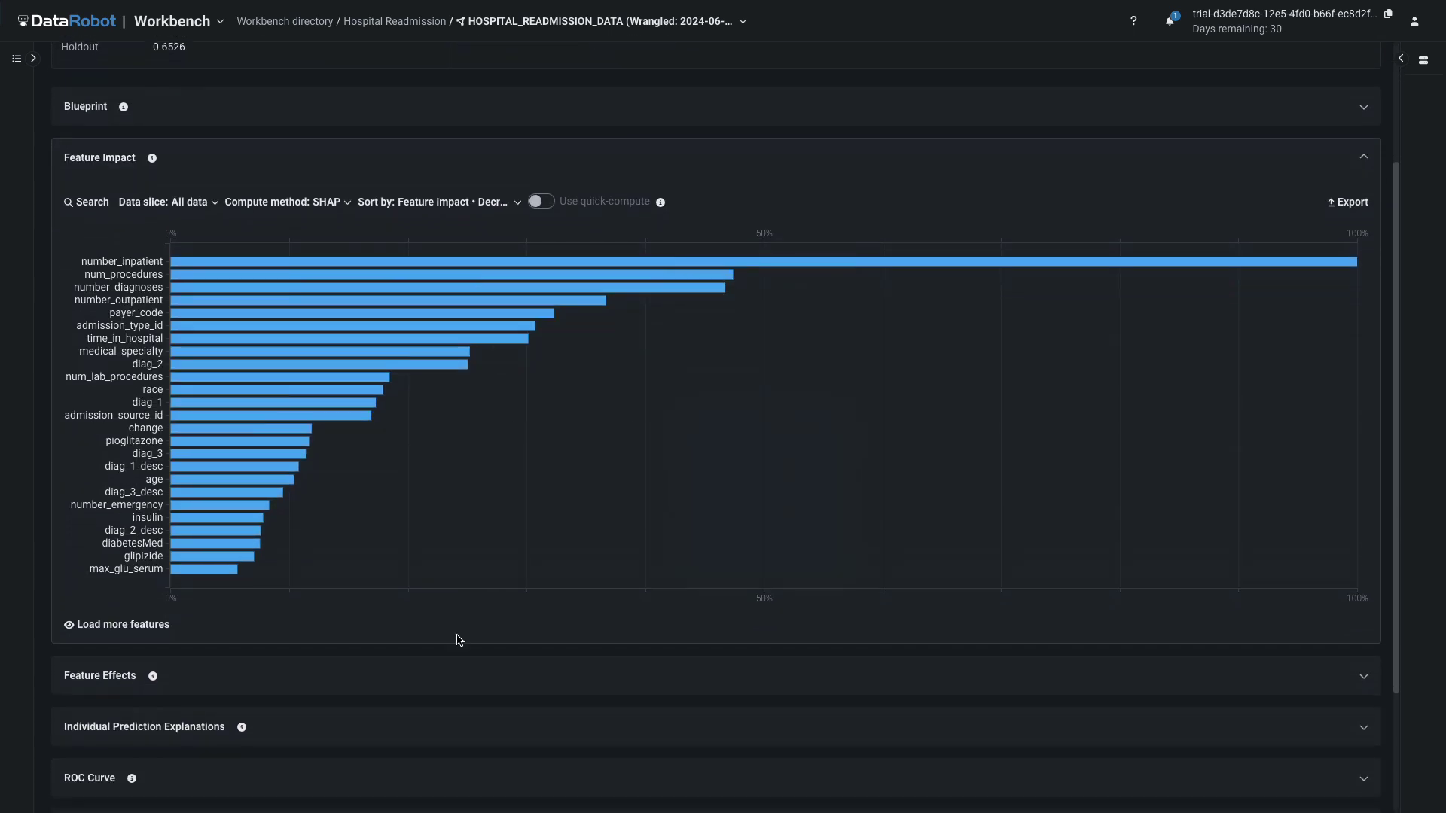
Review Feature Effects and the SHAP scores for Prediction #774
click(459, 684)
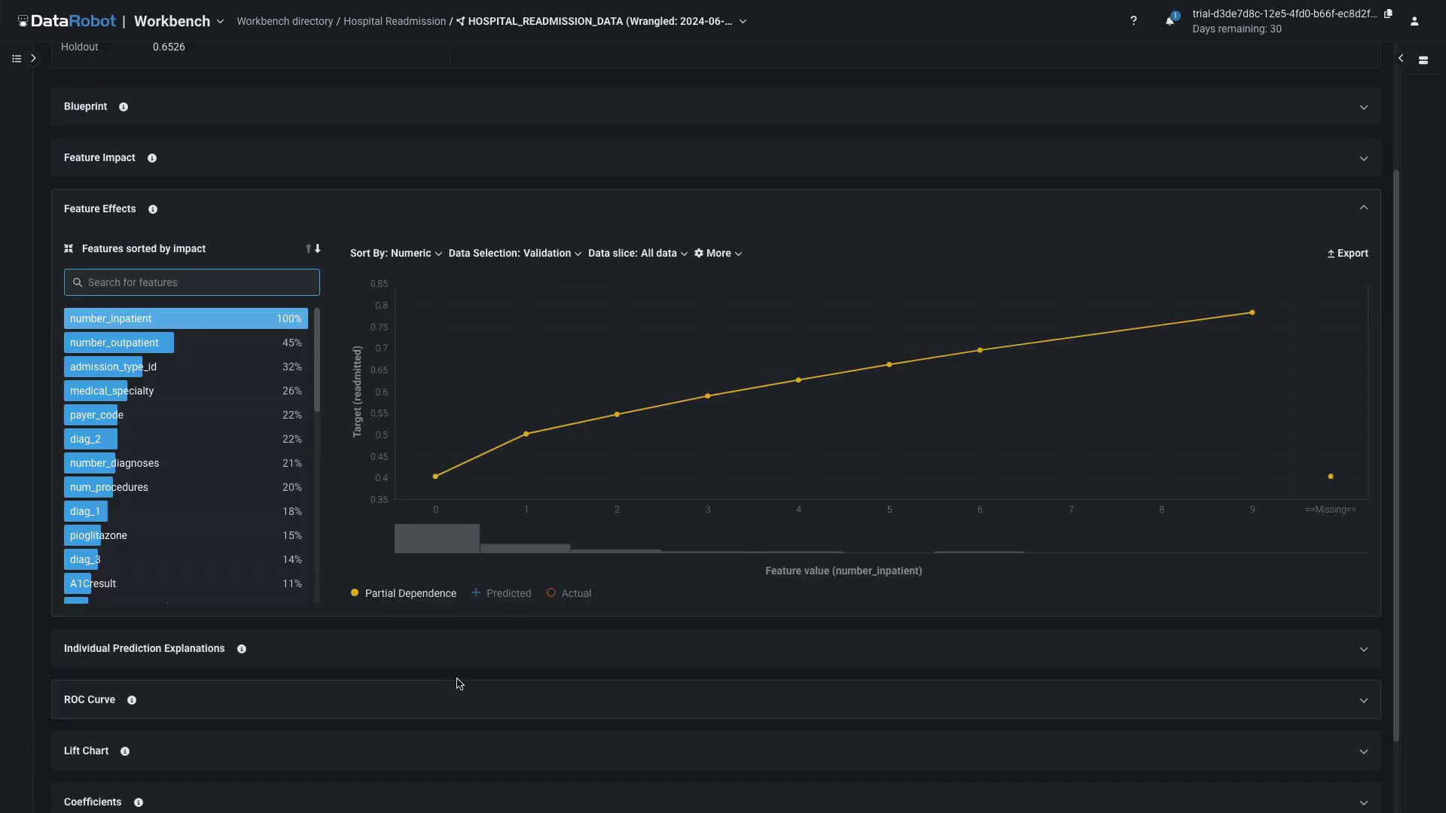
scroll(458, 682, down, 1)
click(454, 561)
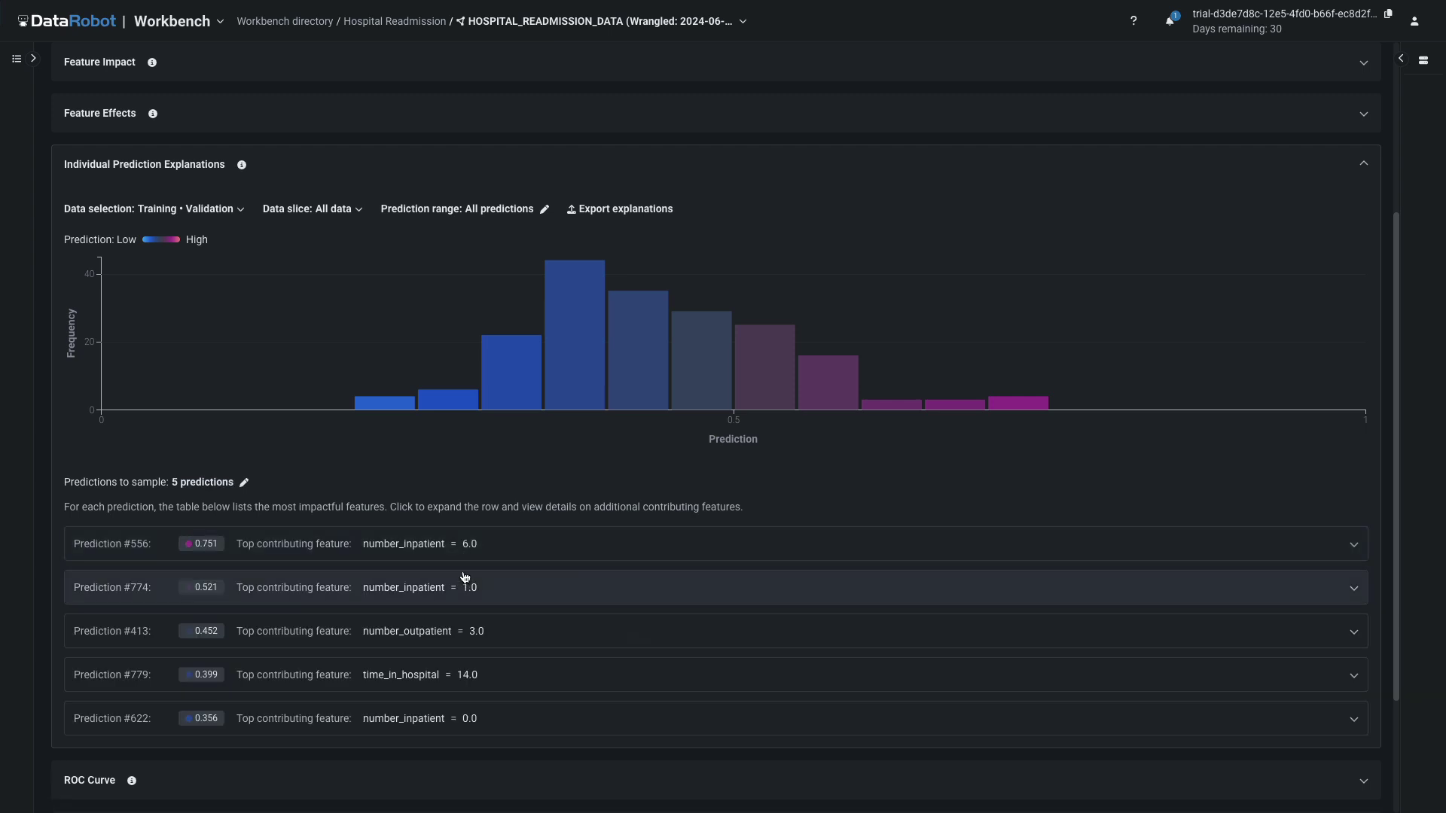
click(467, 592)
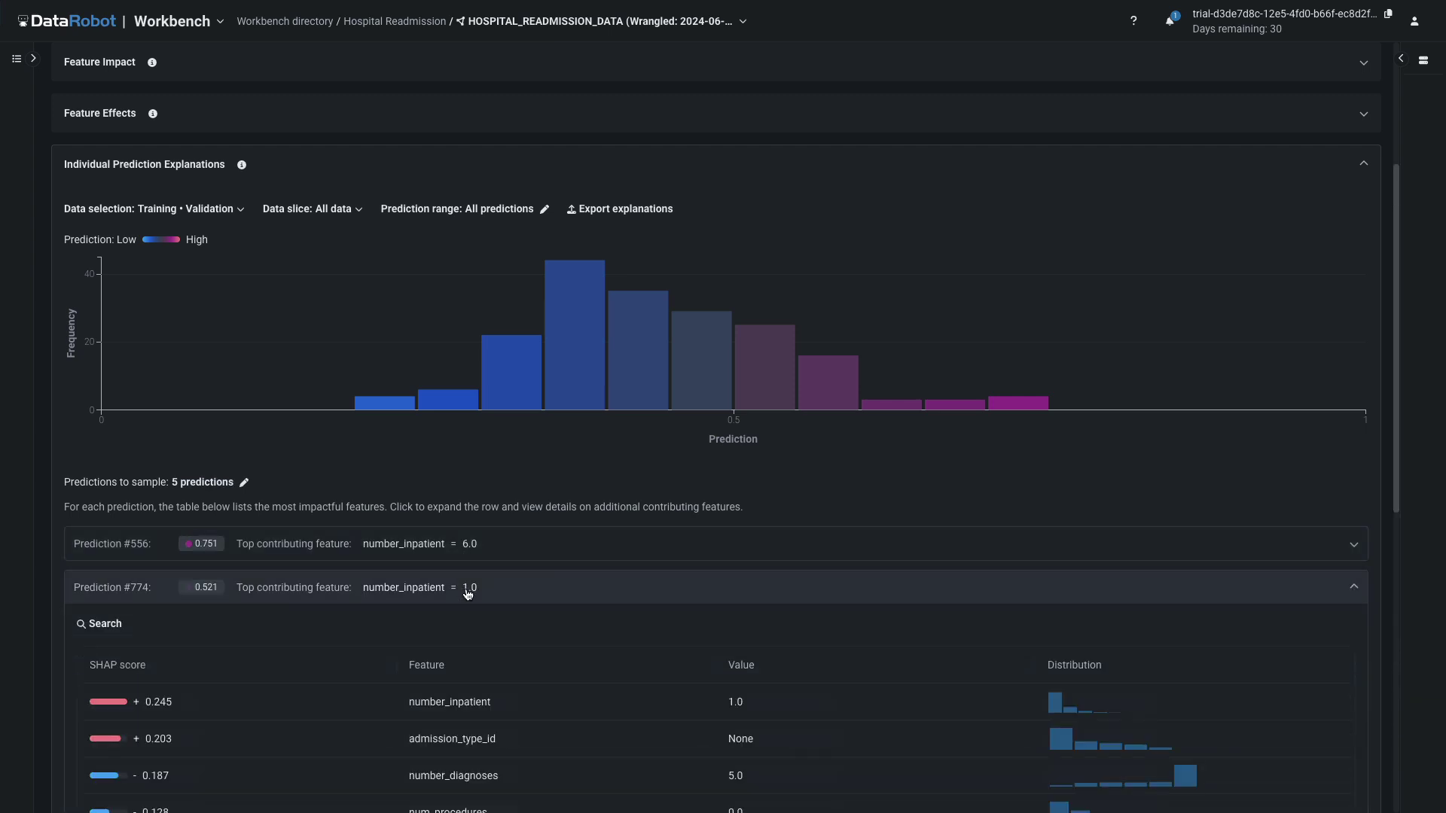
scroll(467, 593, down, 2)
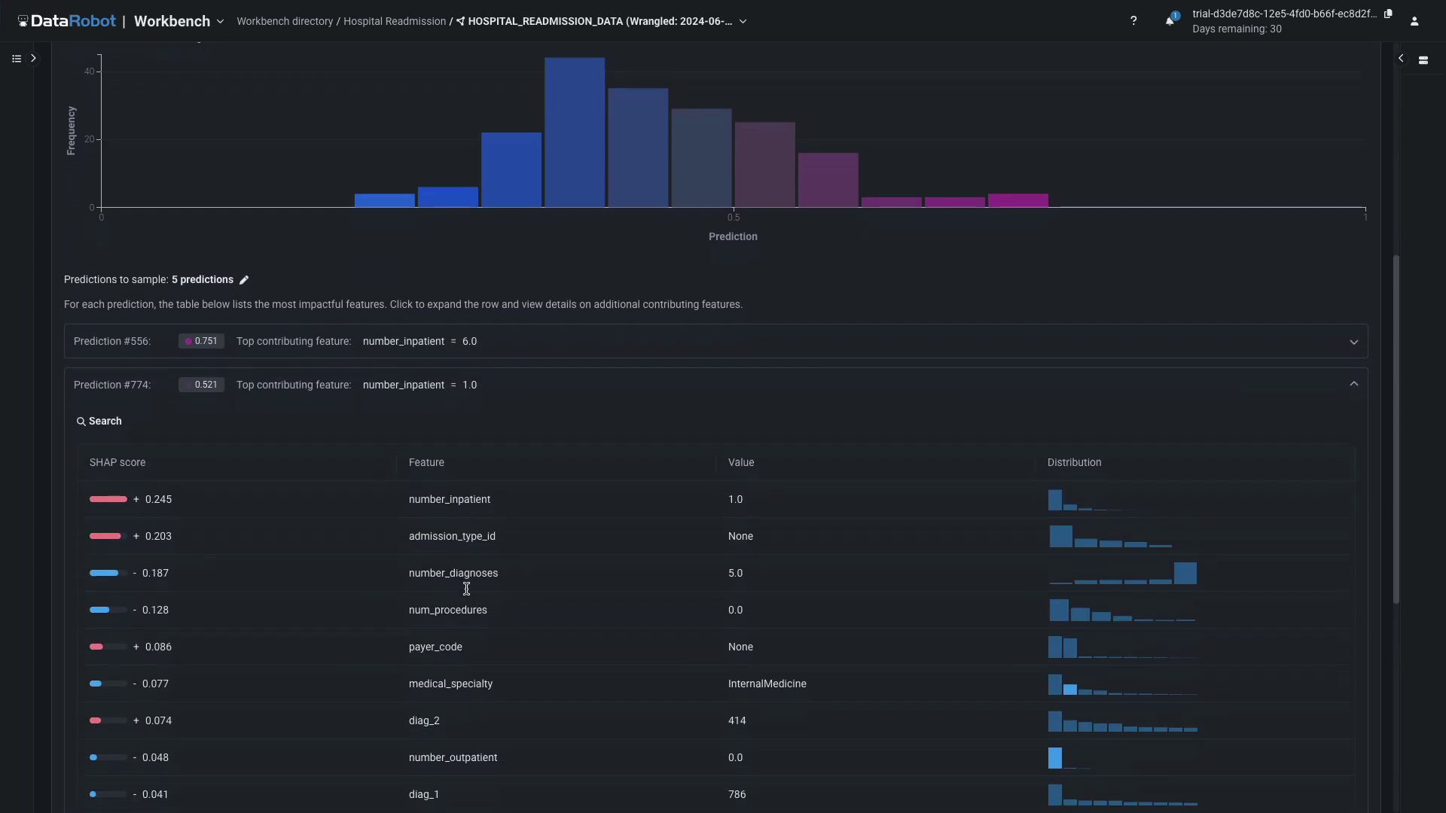
scroll(466, 587, down, 2)
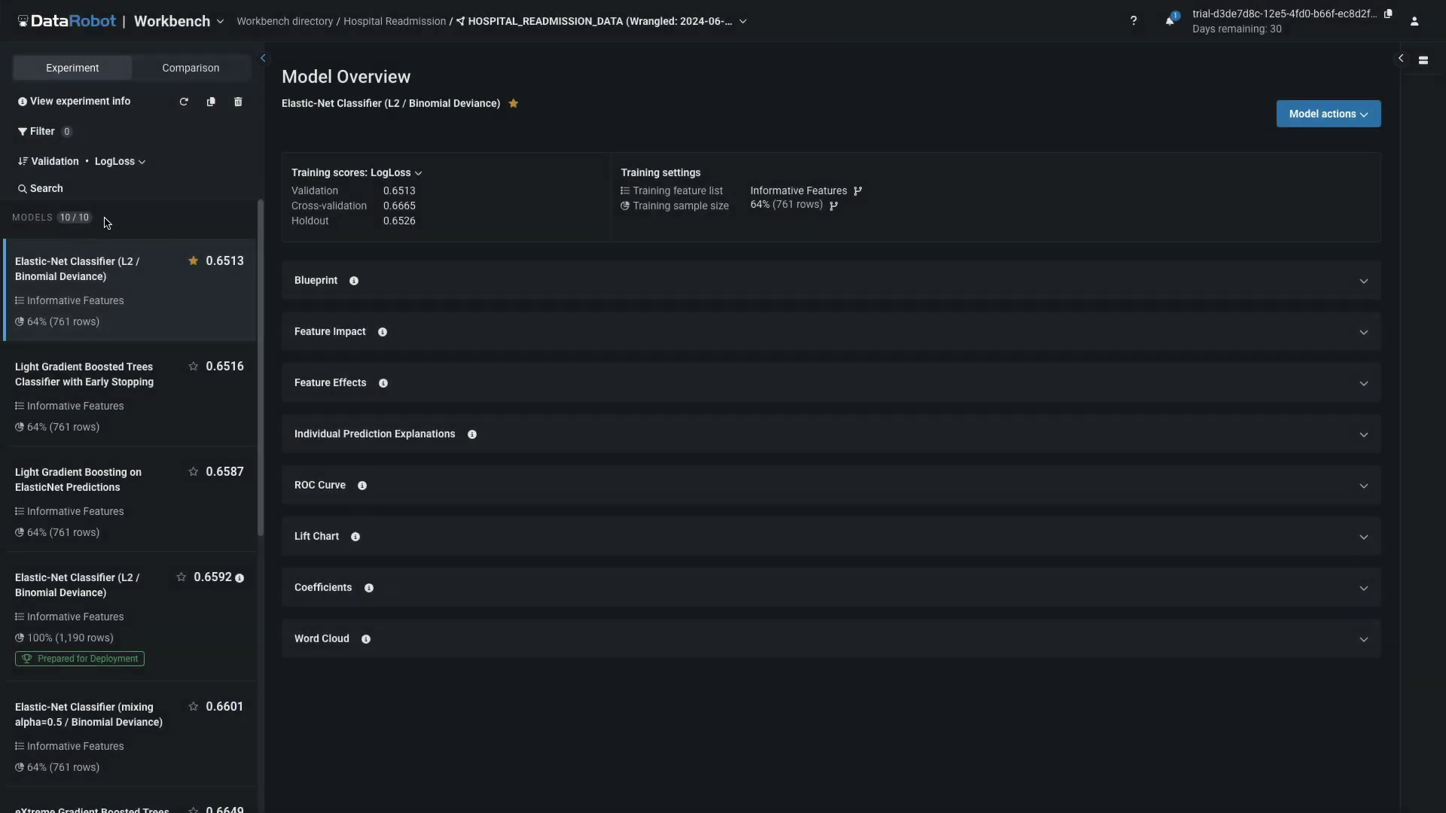
click(183, 103)
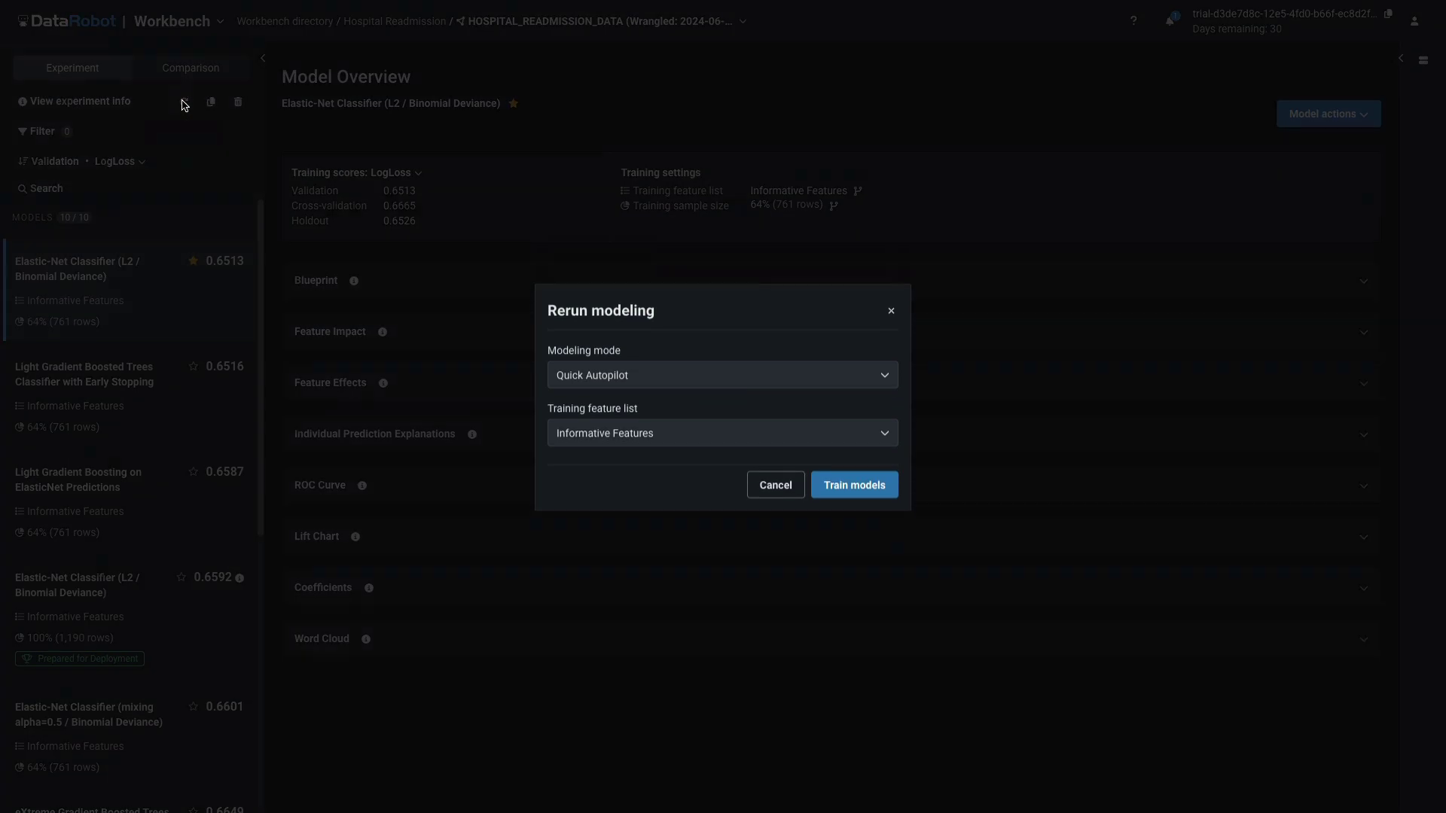
click(884, 386)
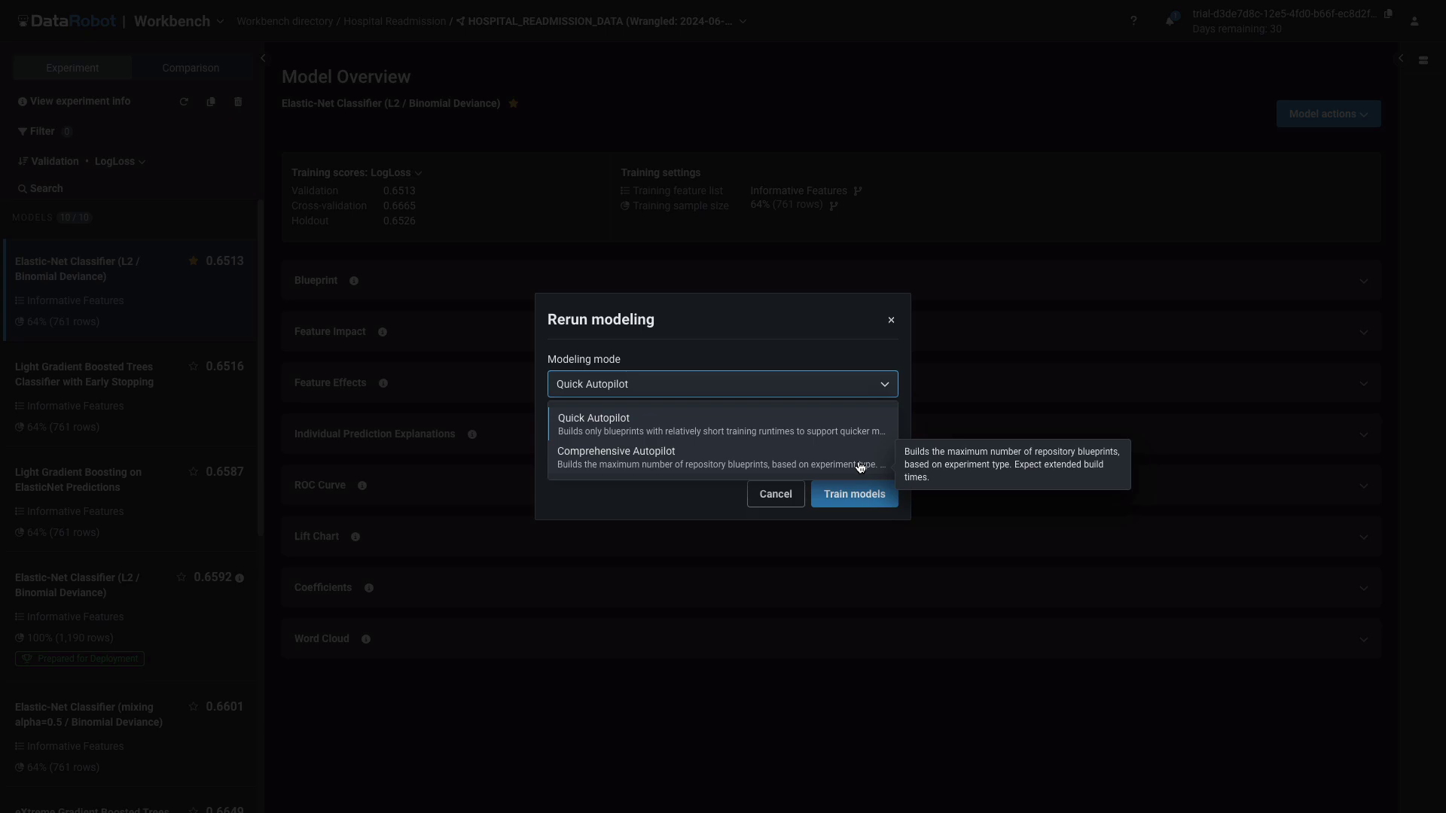
click(808, 324)
click(891, 320)
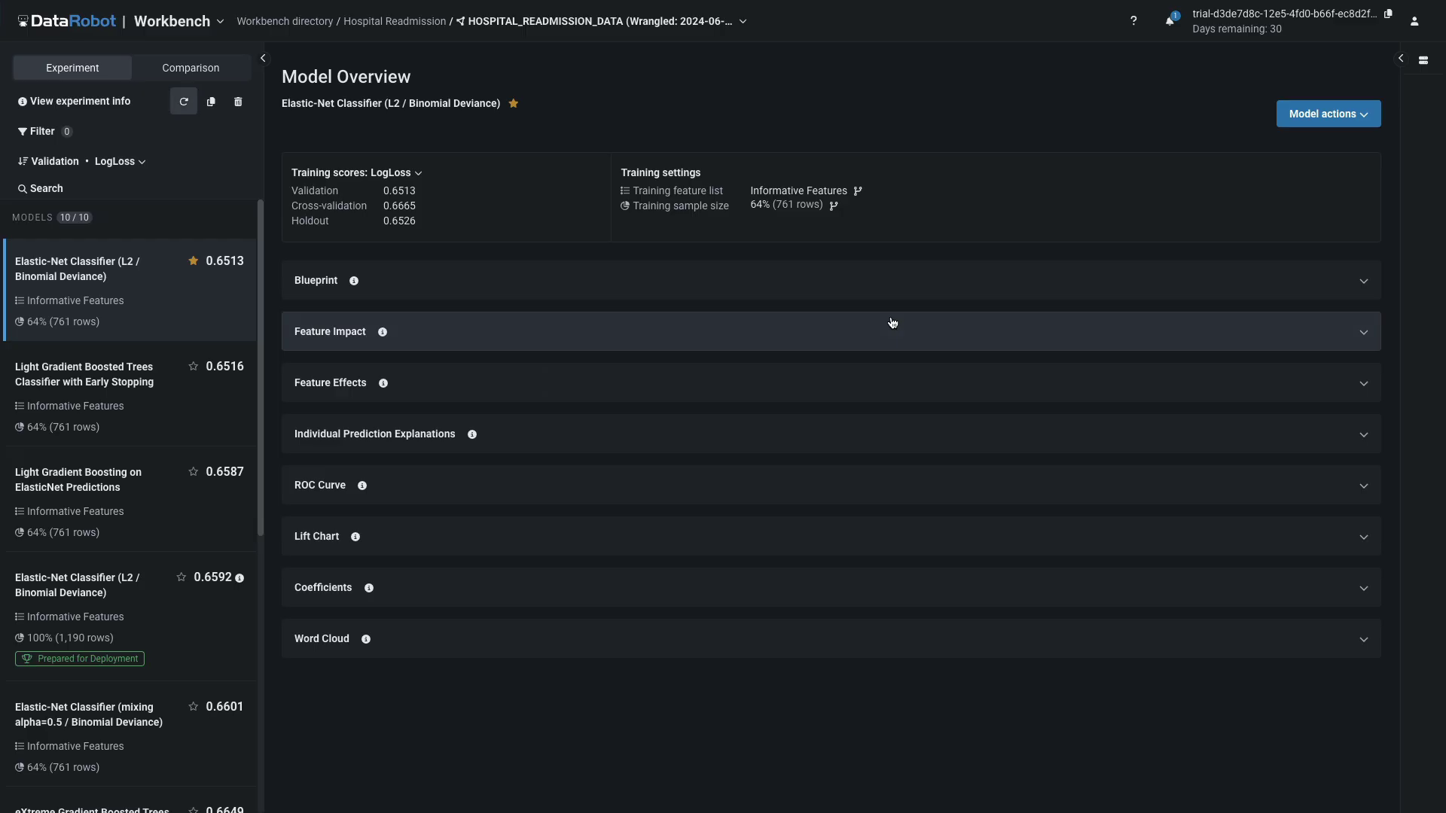
Register the Elastic-Net model as a new registered model, version V1
click(1363, 118)
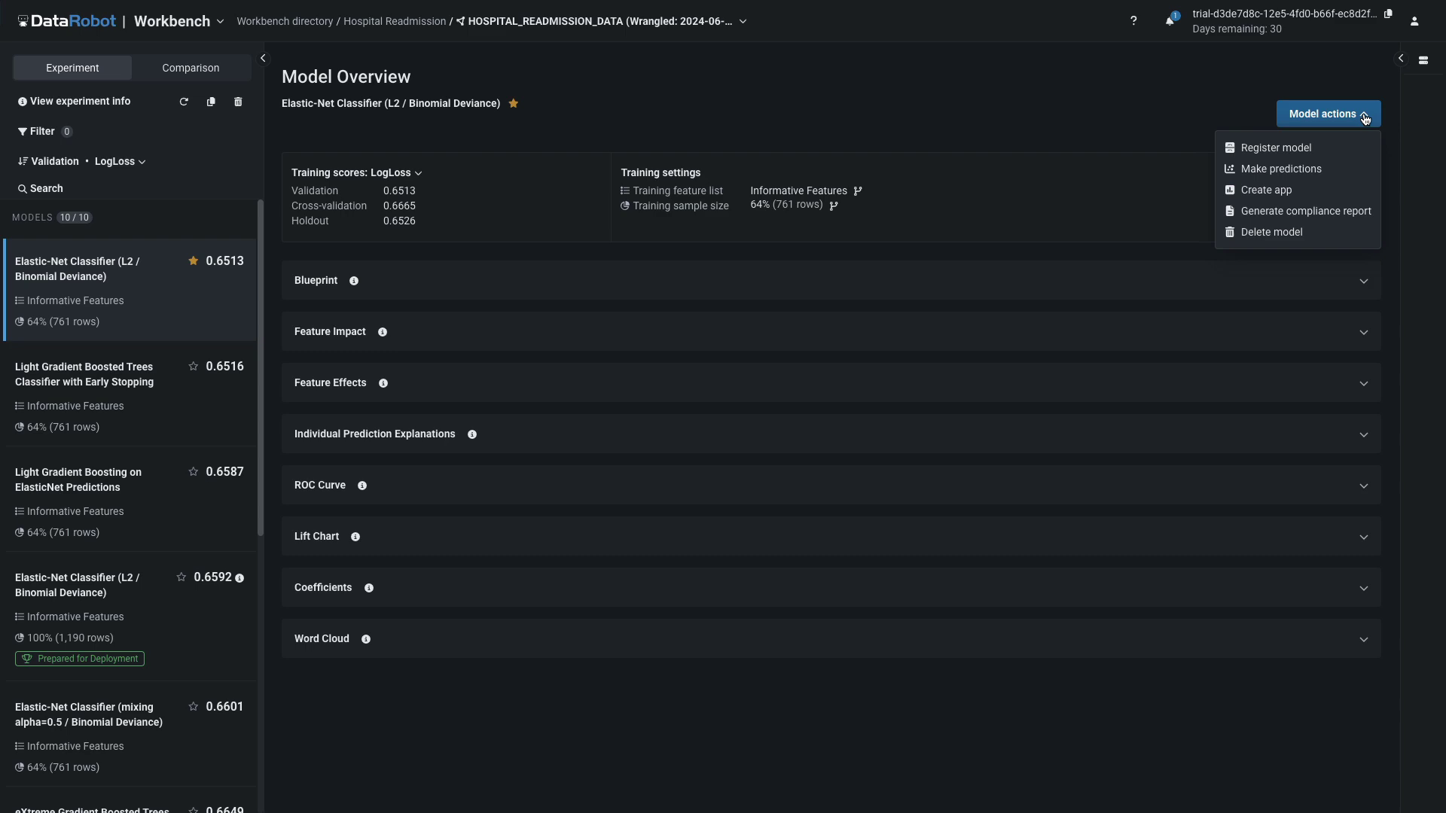
click(1339, 154)
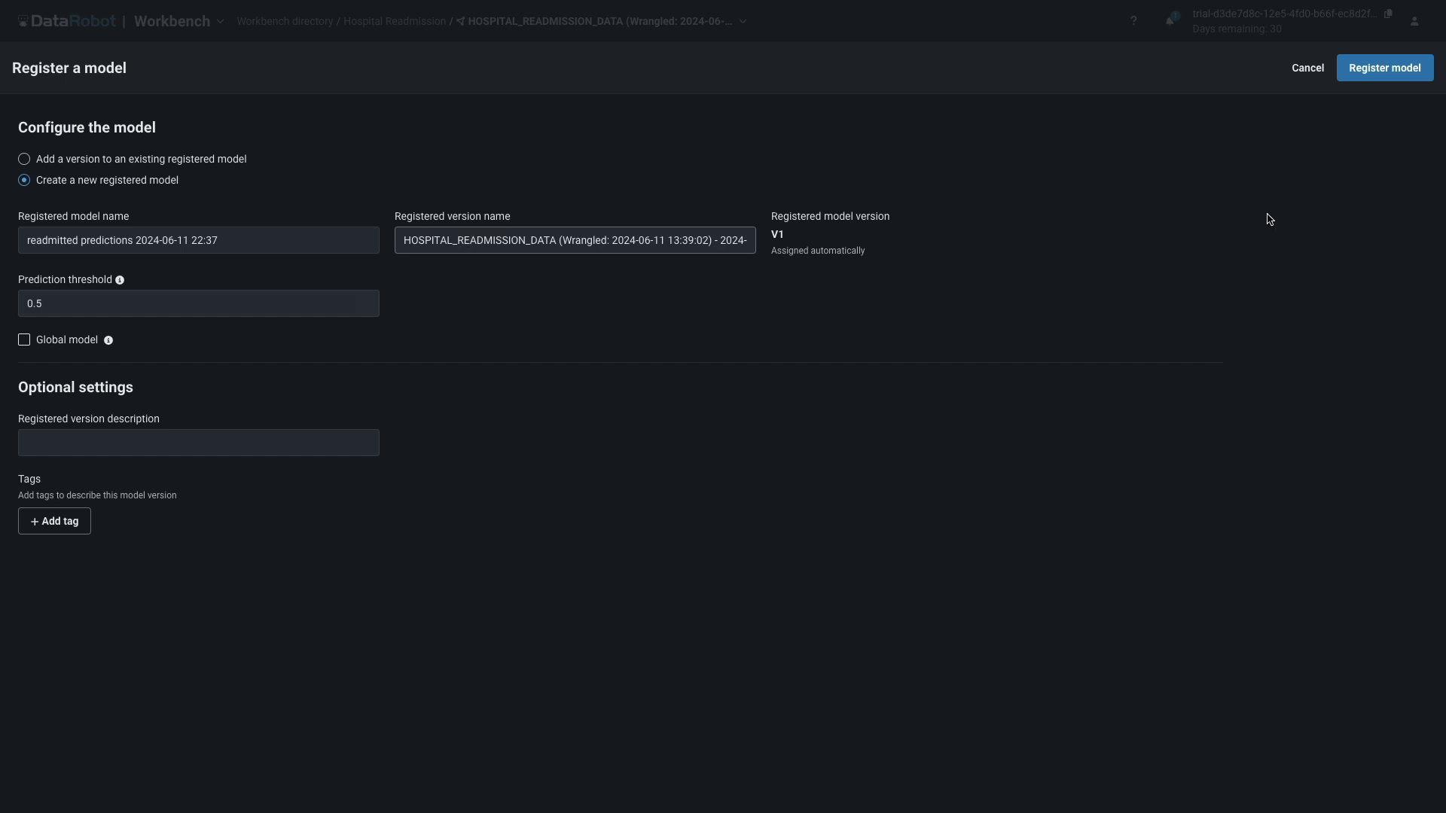
click(1369, 76)
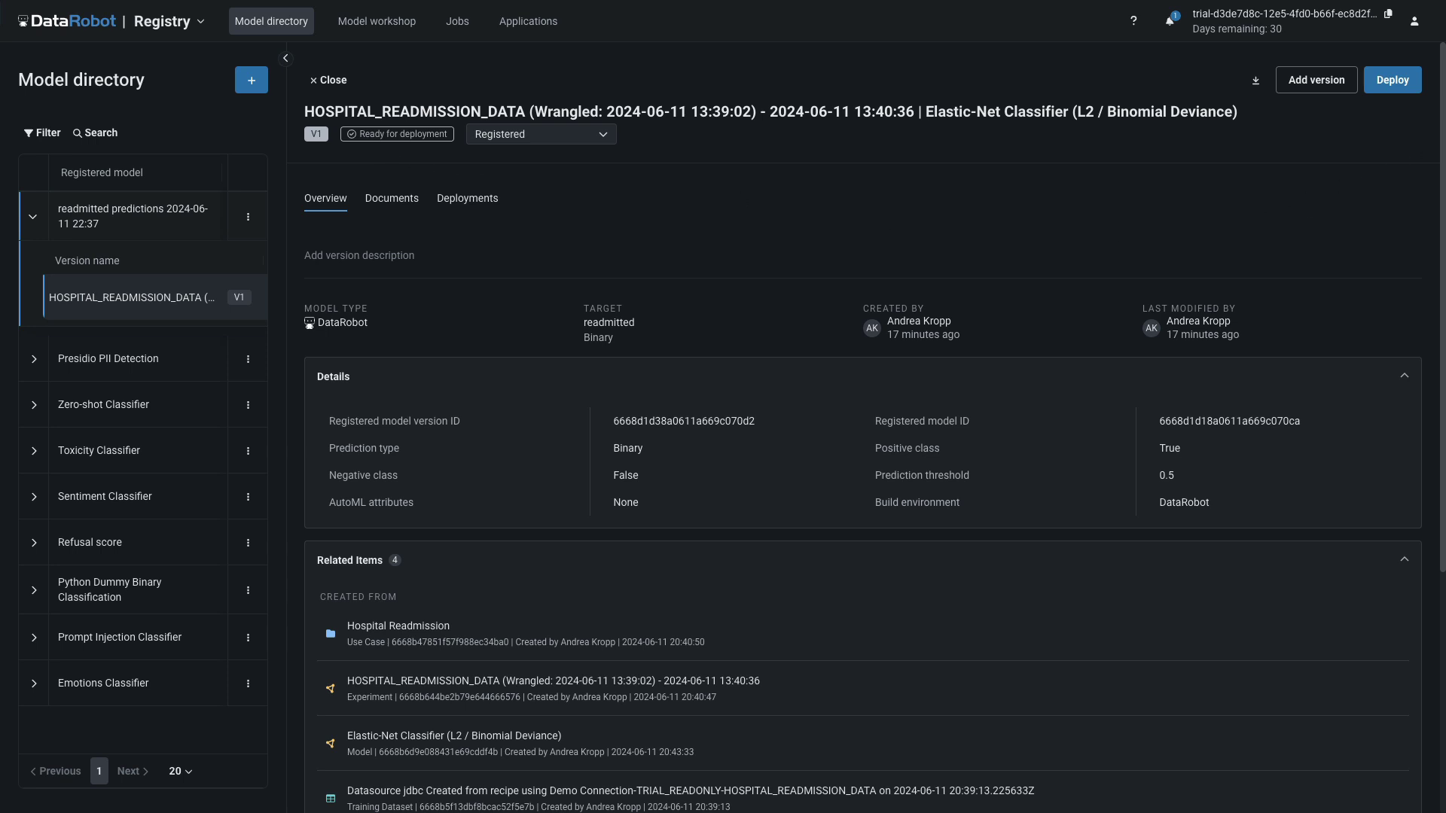
Expand the V1 version's Tags, Metrics and Training parameters key values
scroll(1441, 133, down, 5)
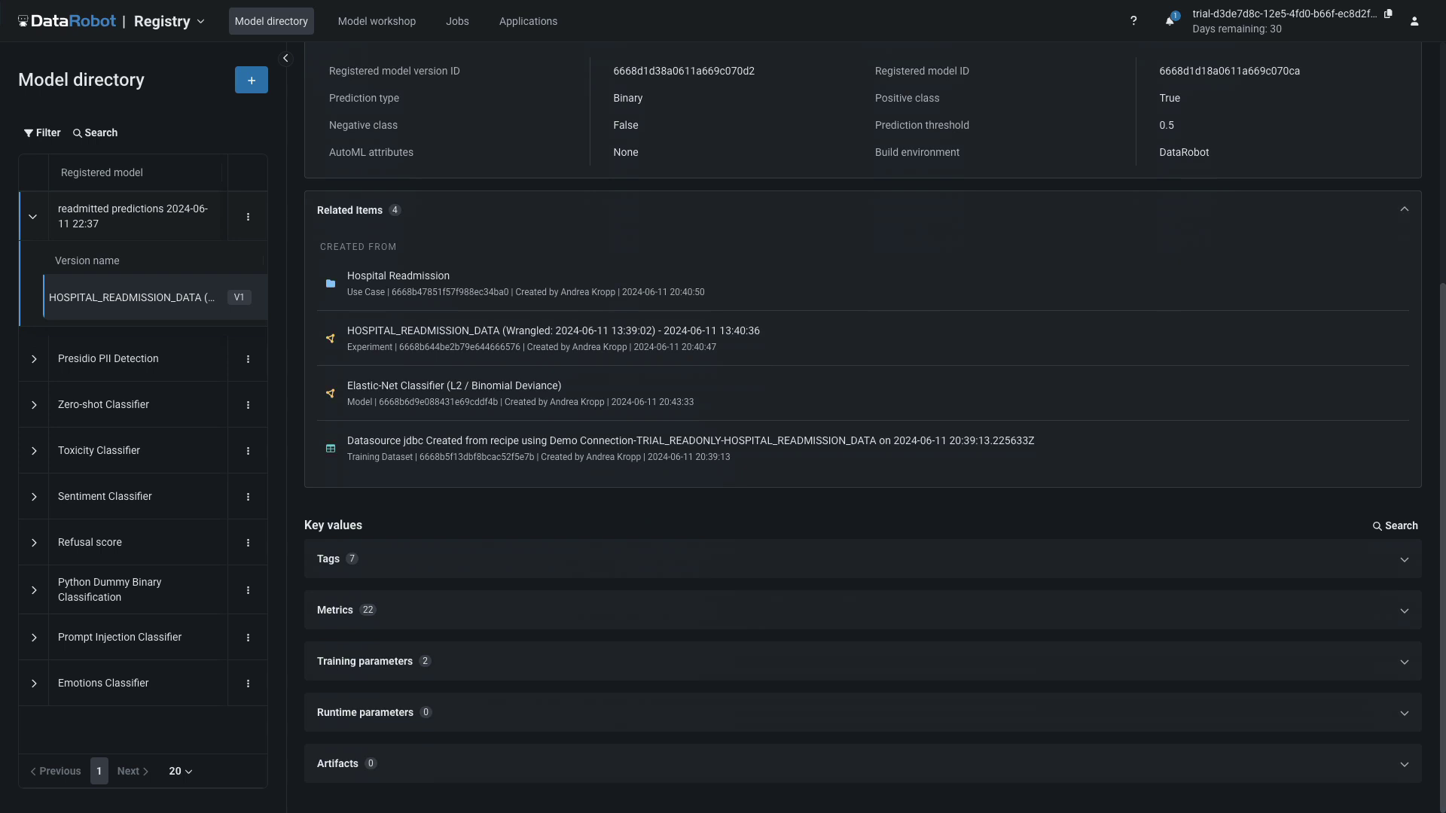
click(1367, 562)
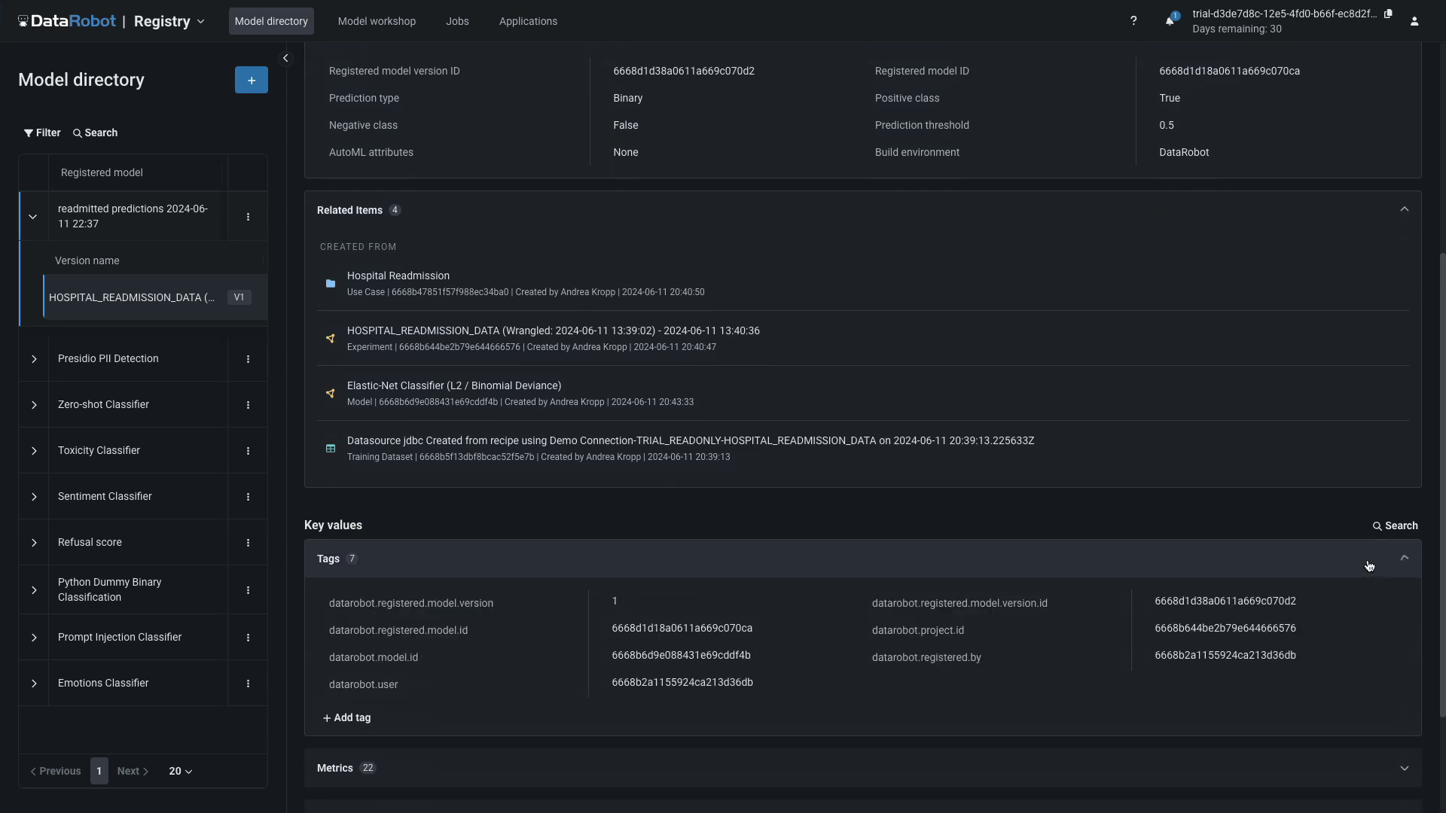
scroll(1438, 557, down, 2)
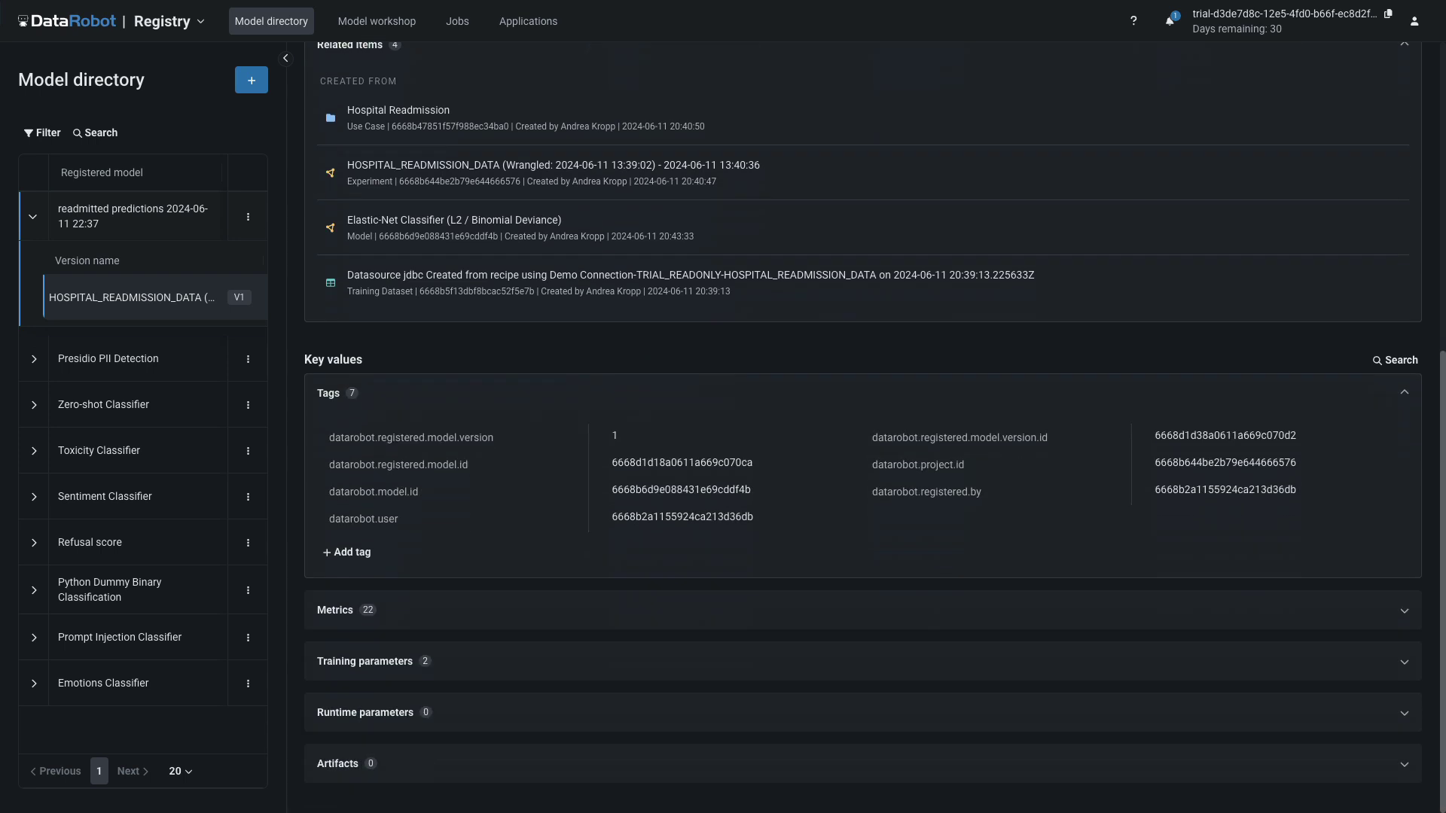
click(1365, 625)
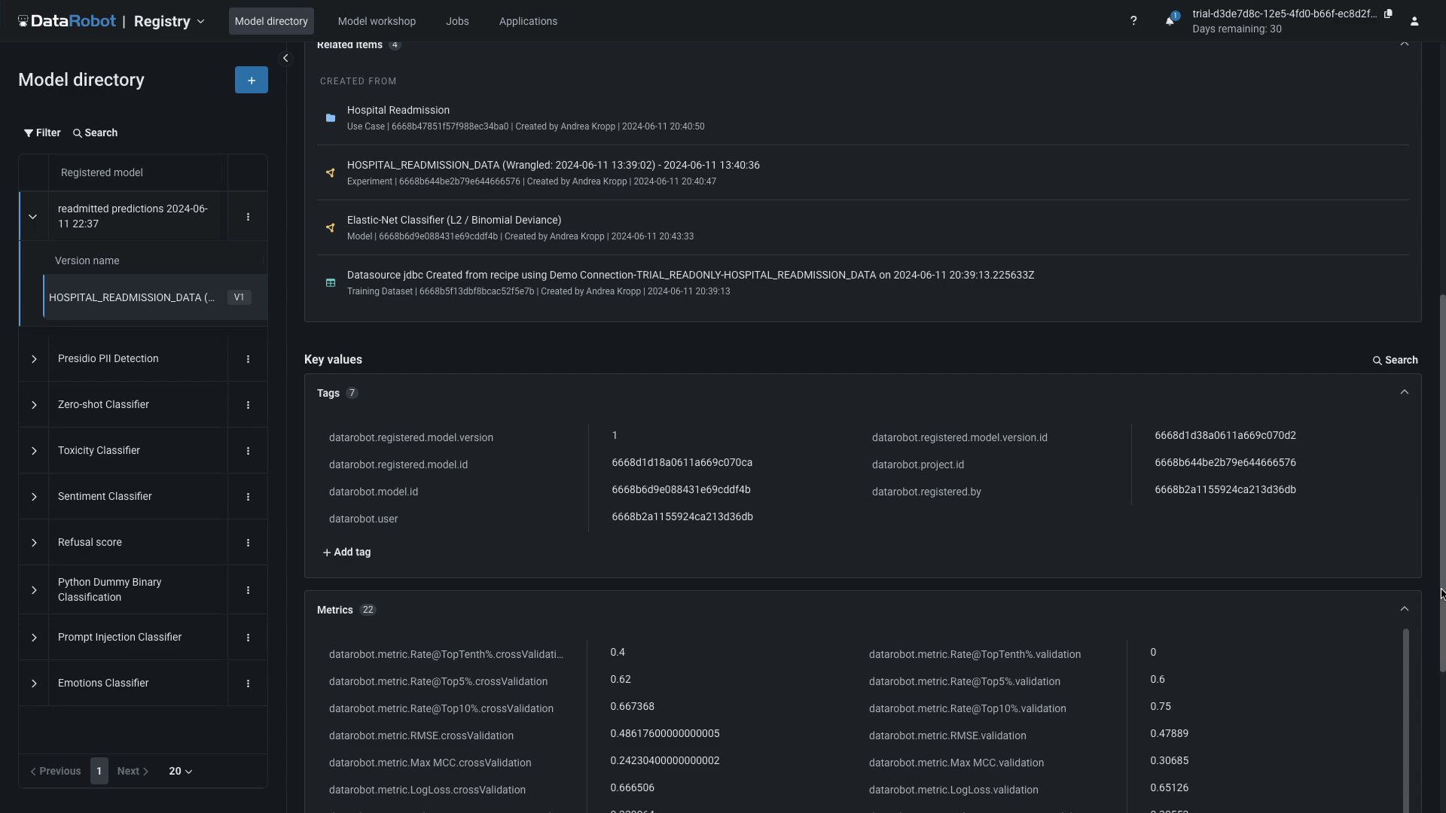
scroll(1365, 626, down, 3)
scroll(1365, 662, down, 1)
click(1365, 669)
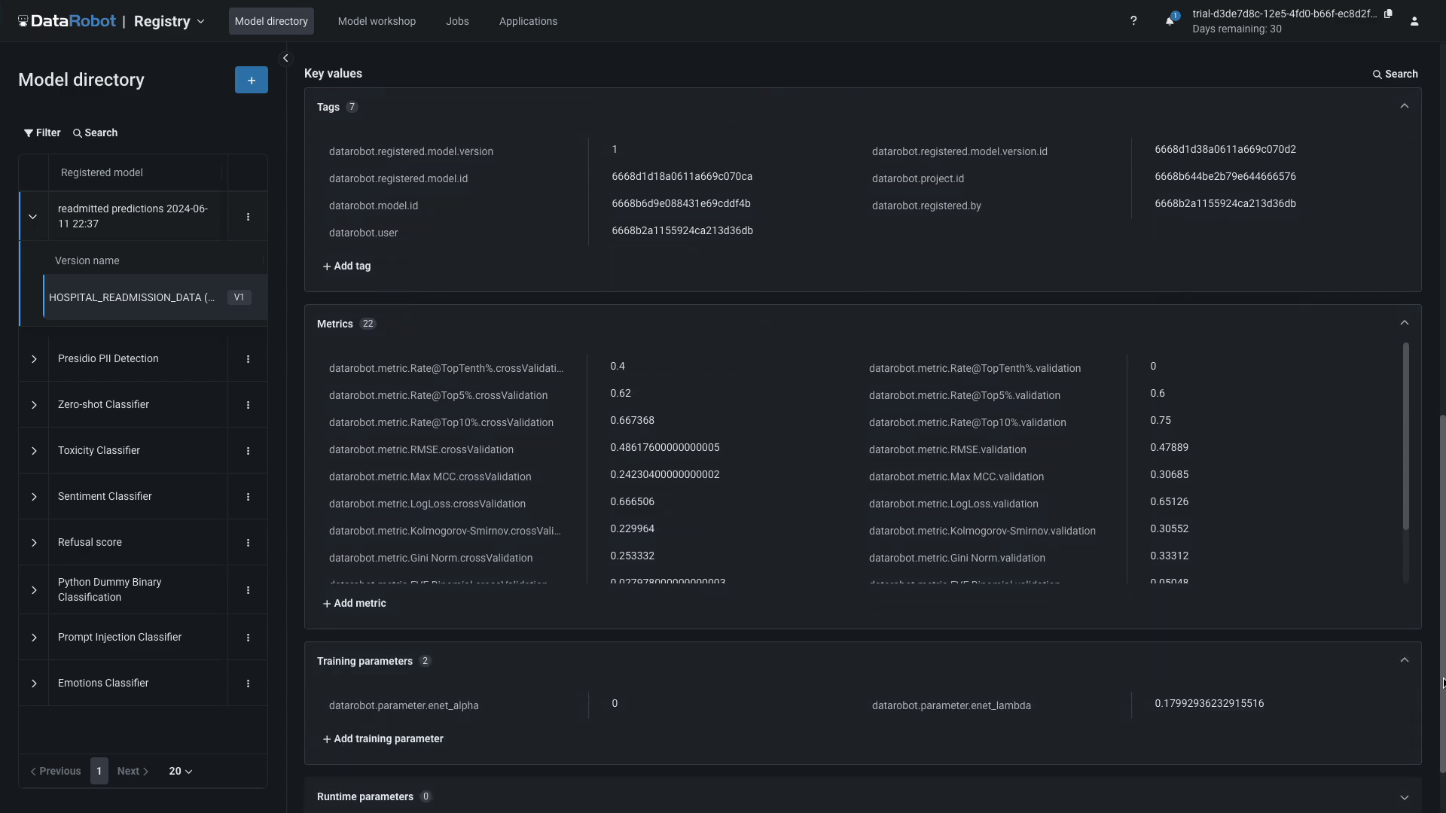
scroll(1442, 680, up, 11)
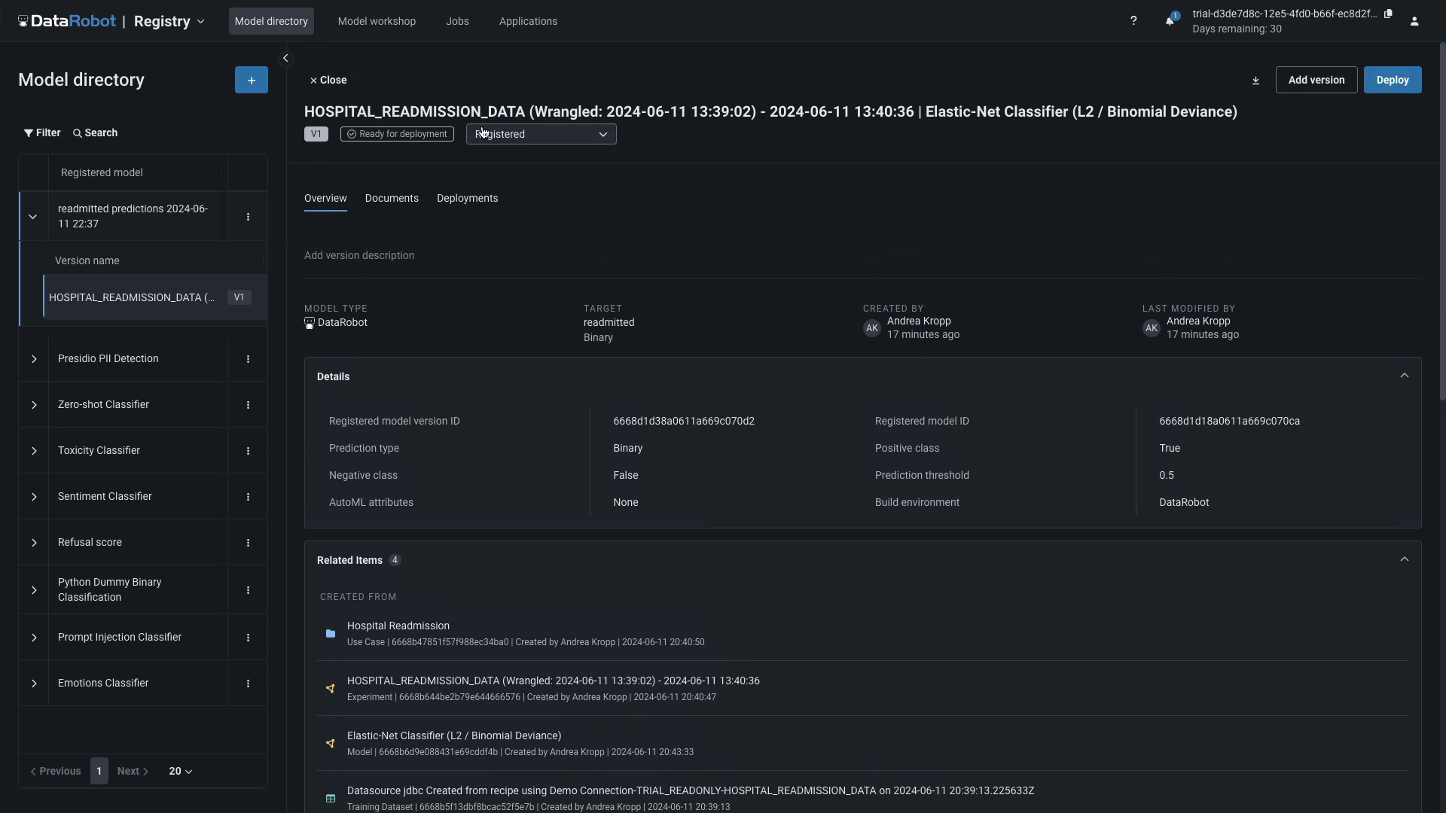
Generate an Automated Compliance Document for the registered version
click(395, 199)
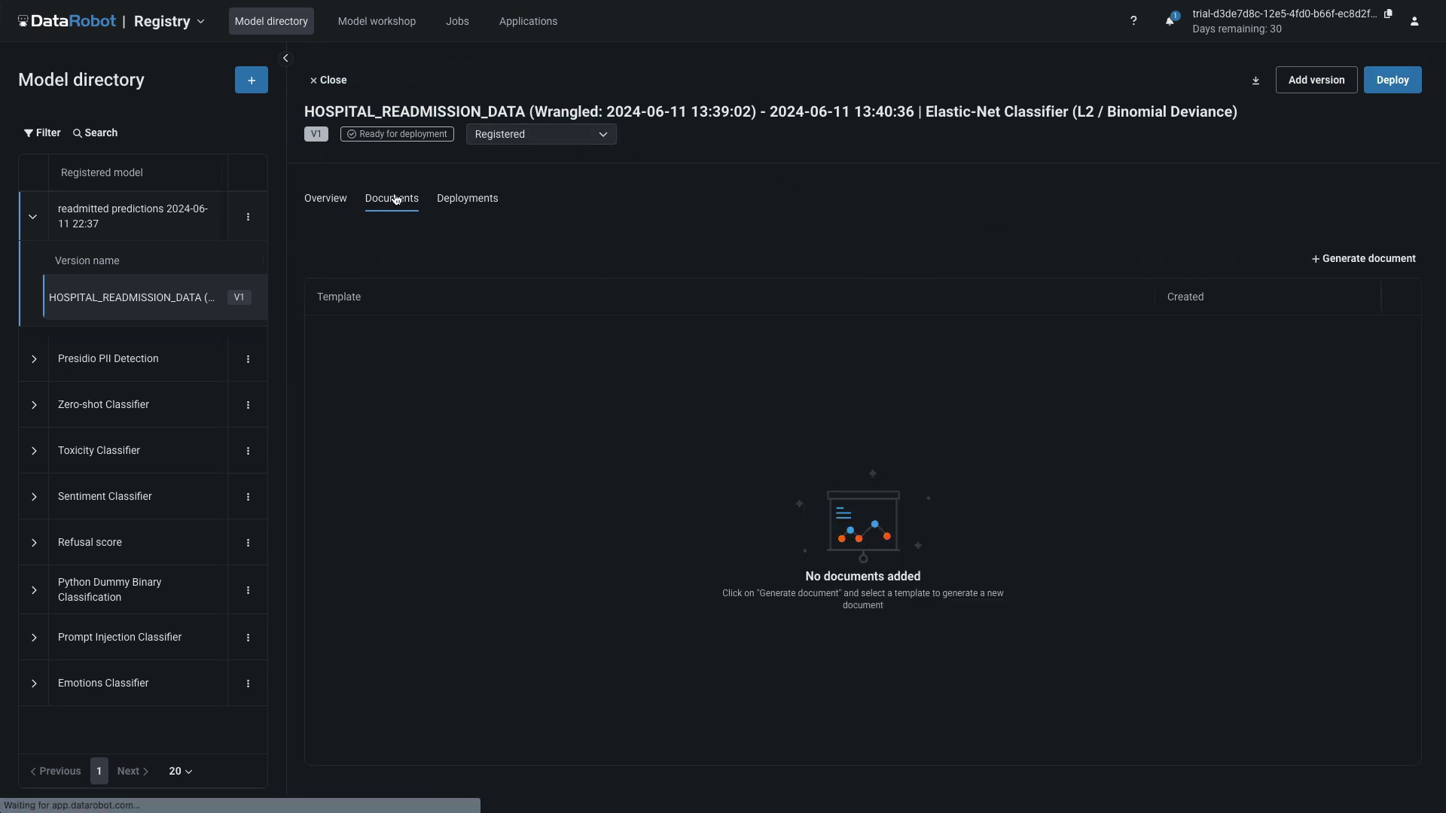
click(1358, 261)
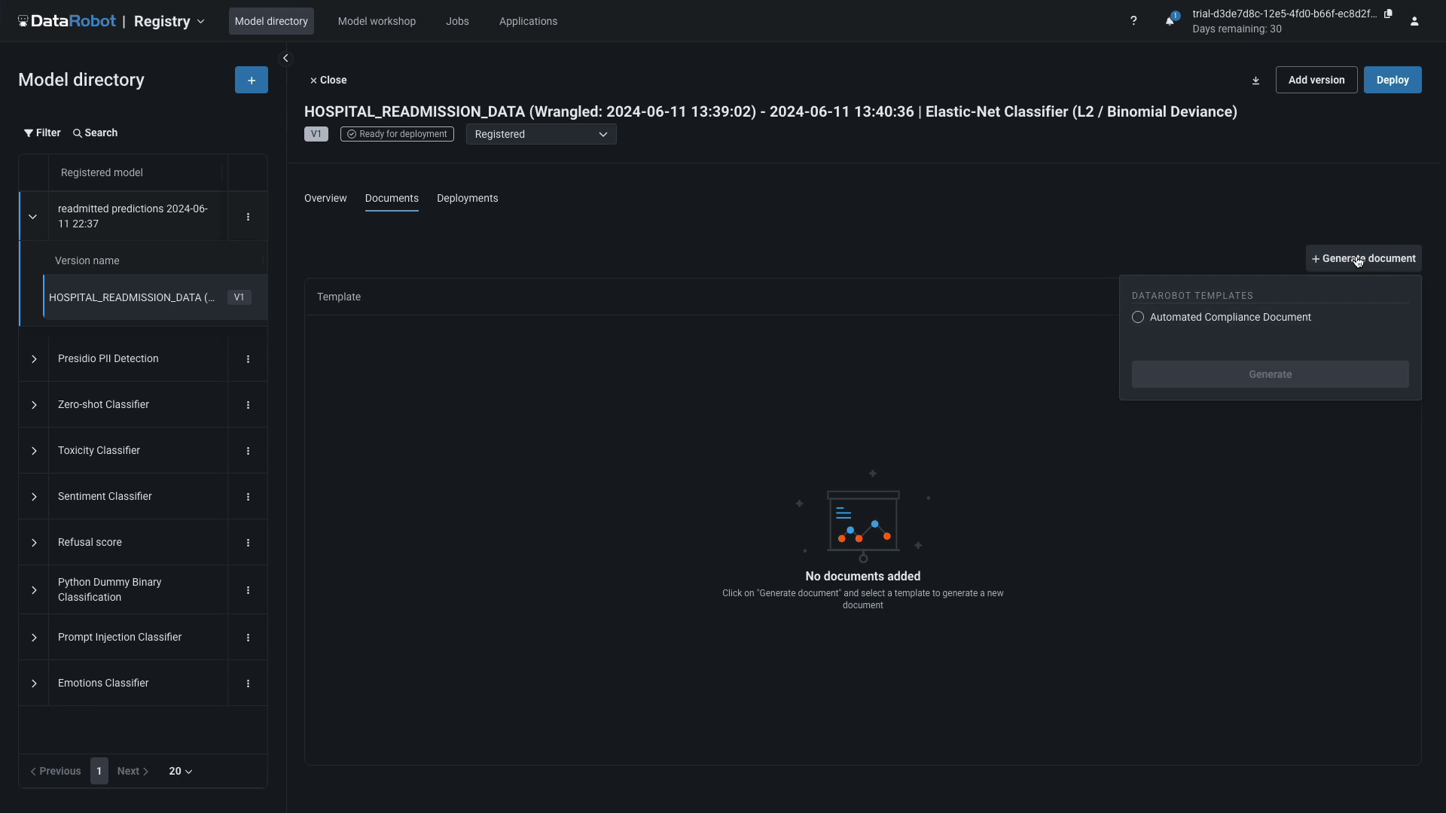
click(1138, 317)
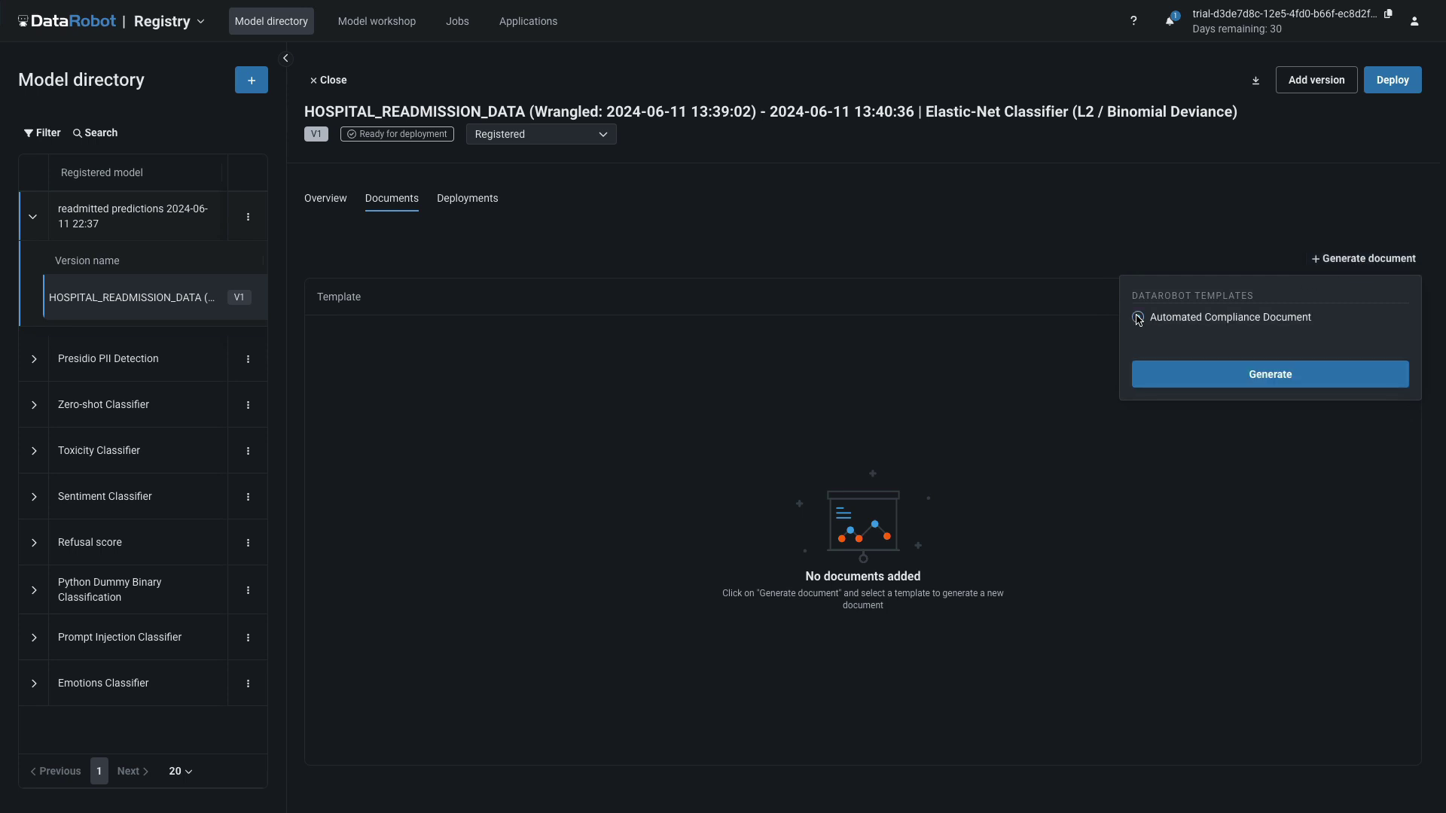
click(1319, 383)
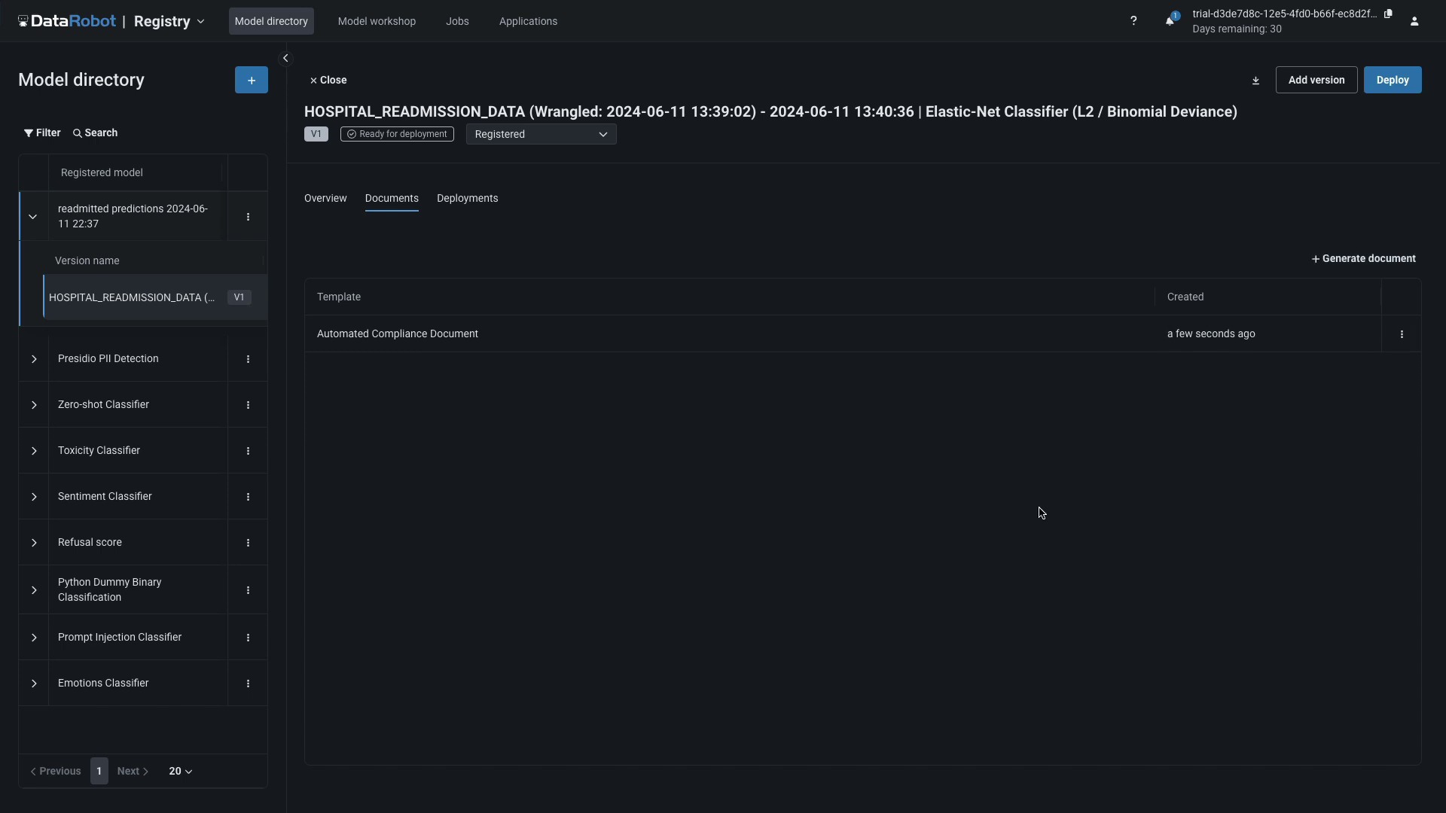
Download and preview the compliance document, then download the .mlpkg model package
click(1401, 338)
click(1391, 388)
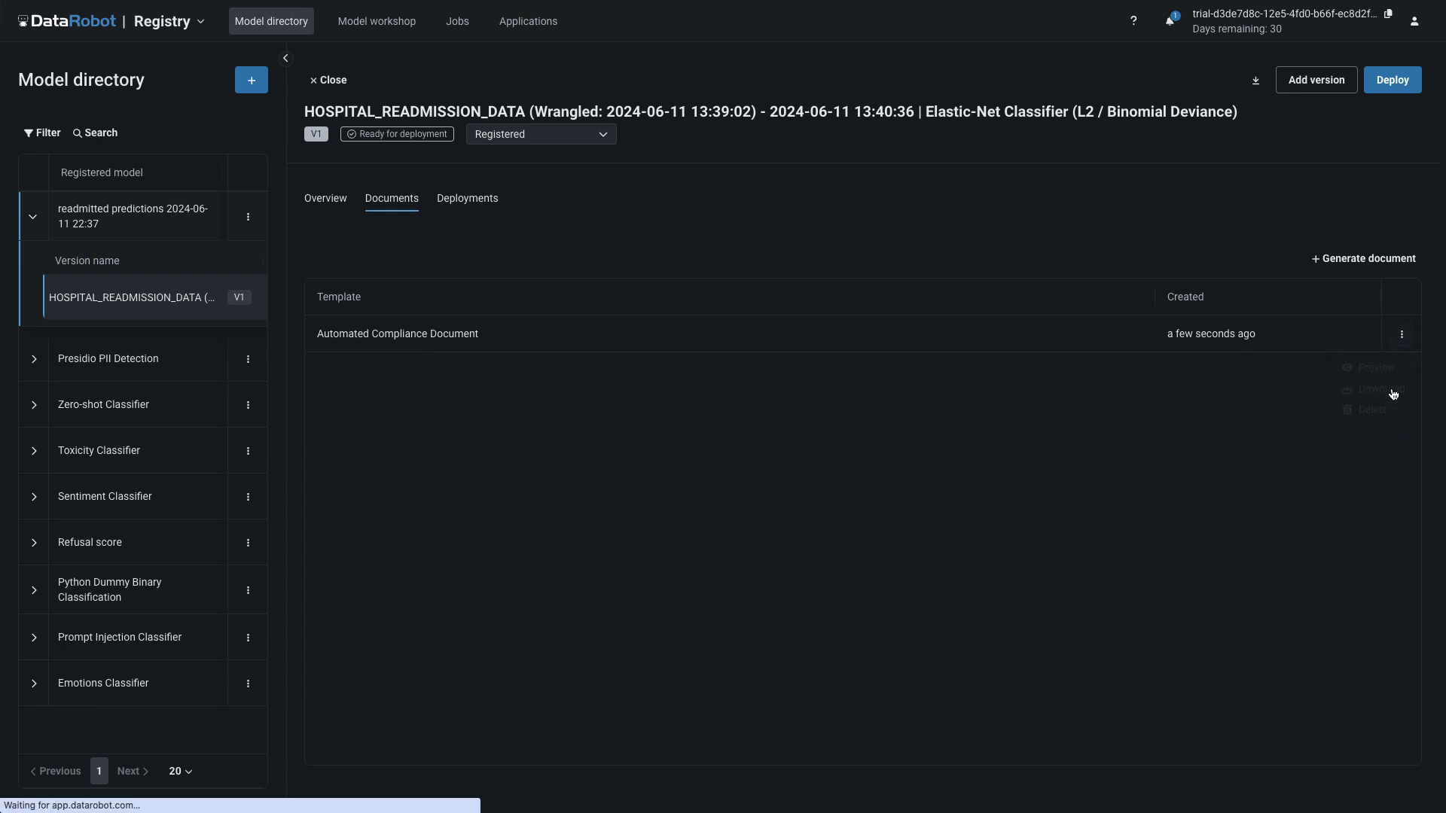
click(1402, 335)
click(1376, 369)
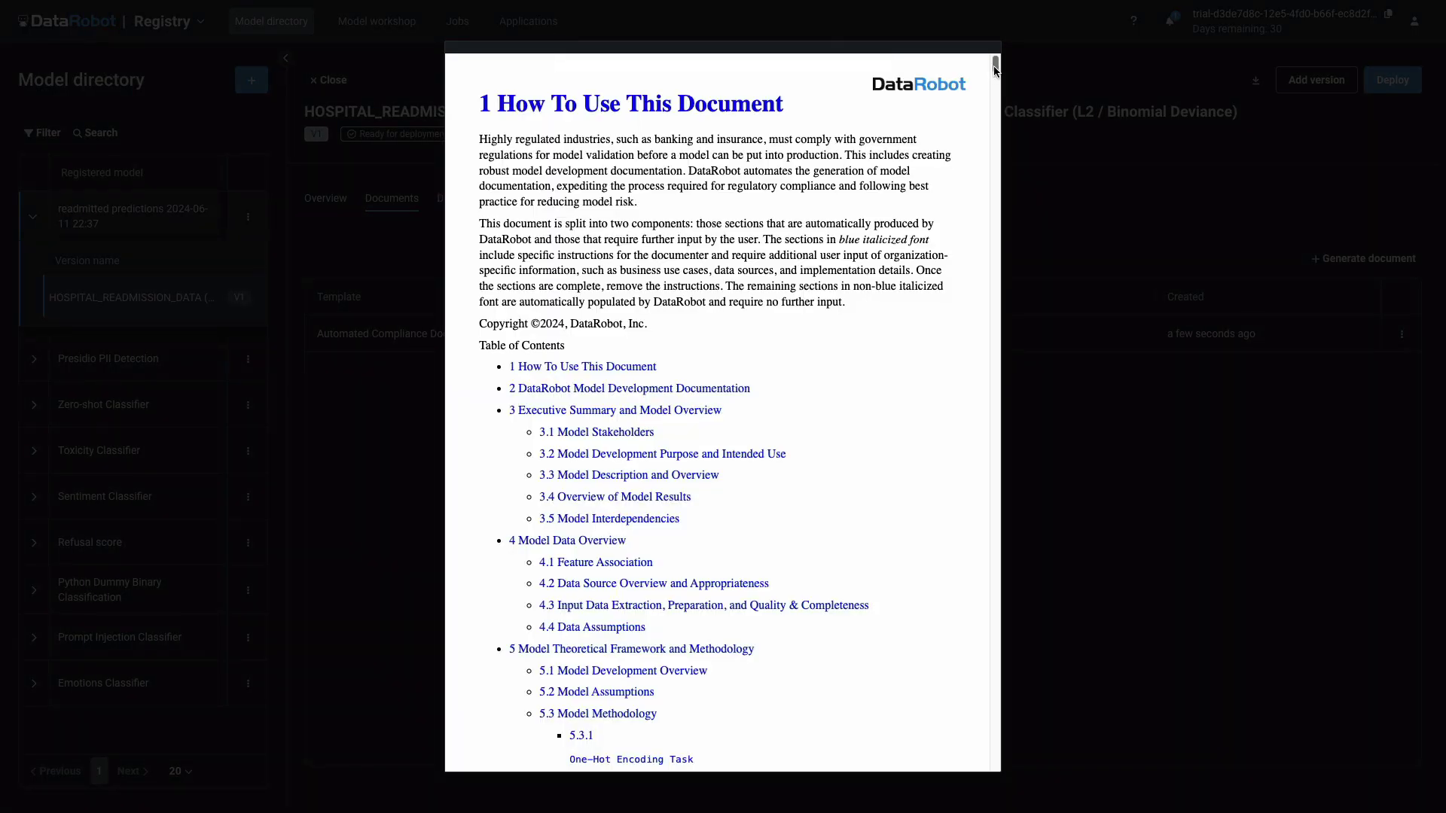
drag(995, 66, 1015, 659)
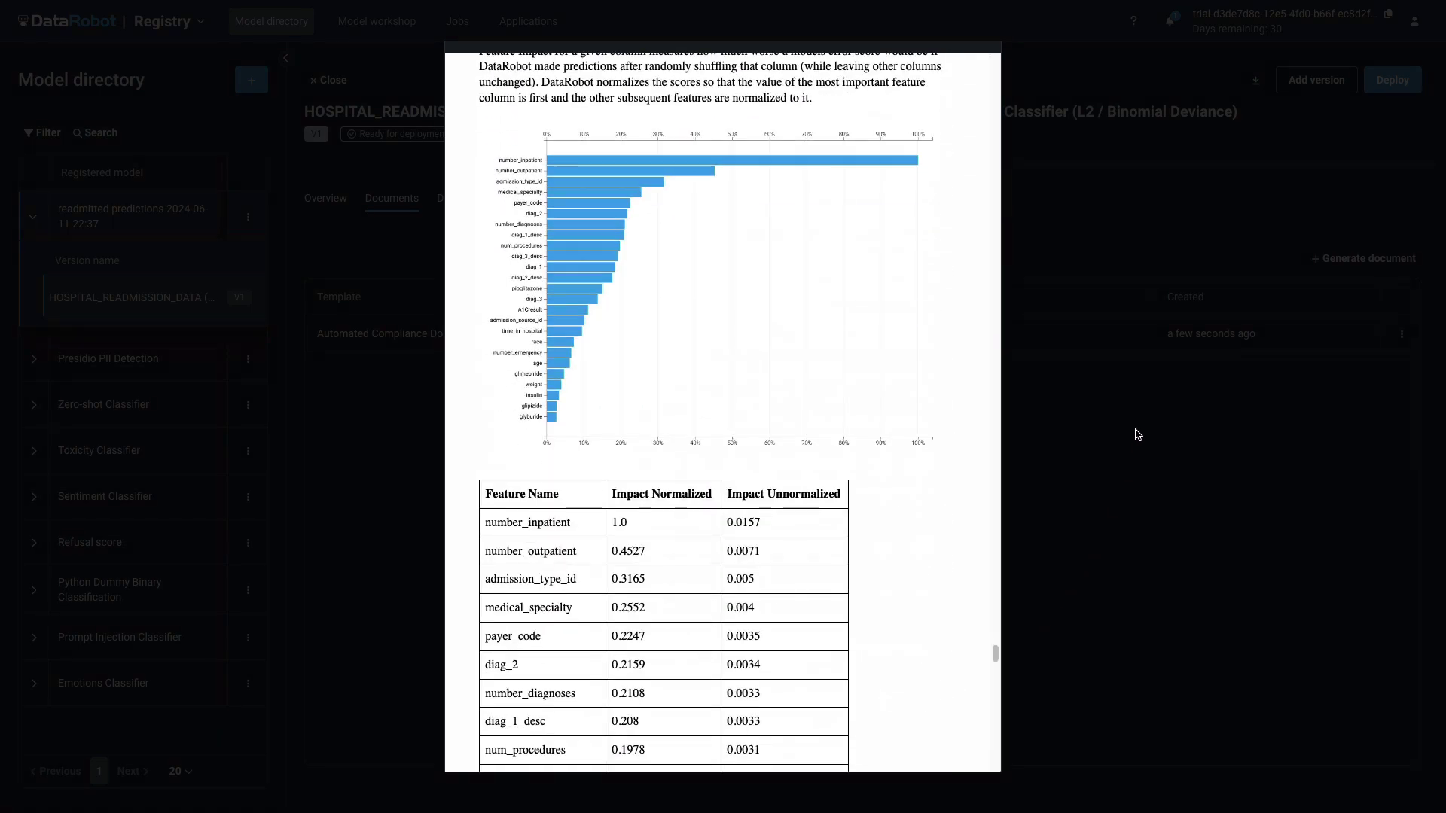
click(1138, 434)
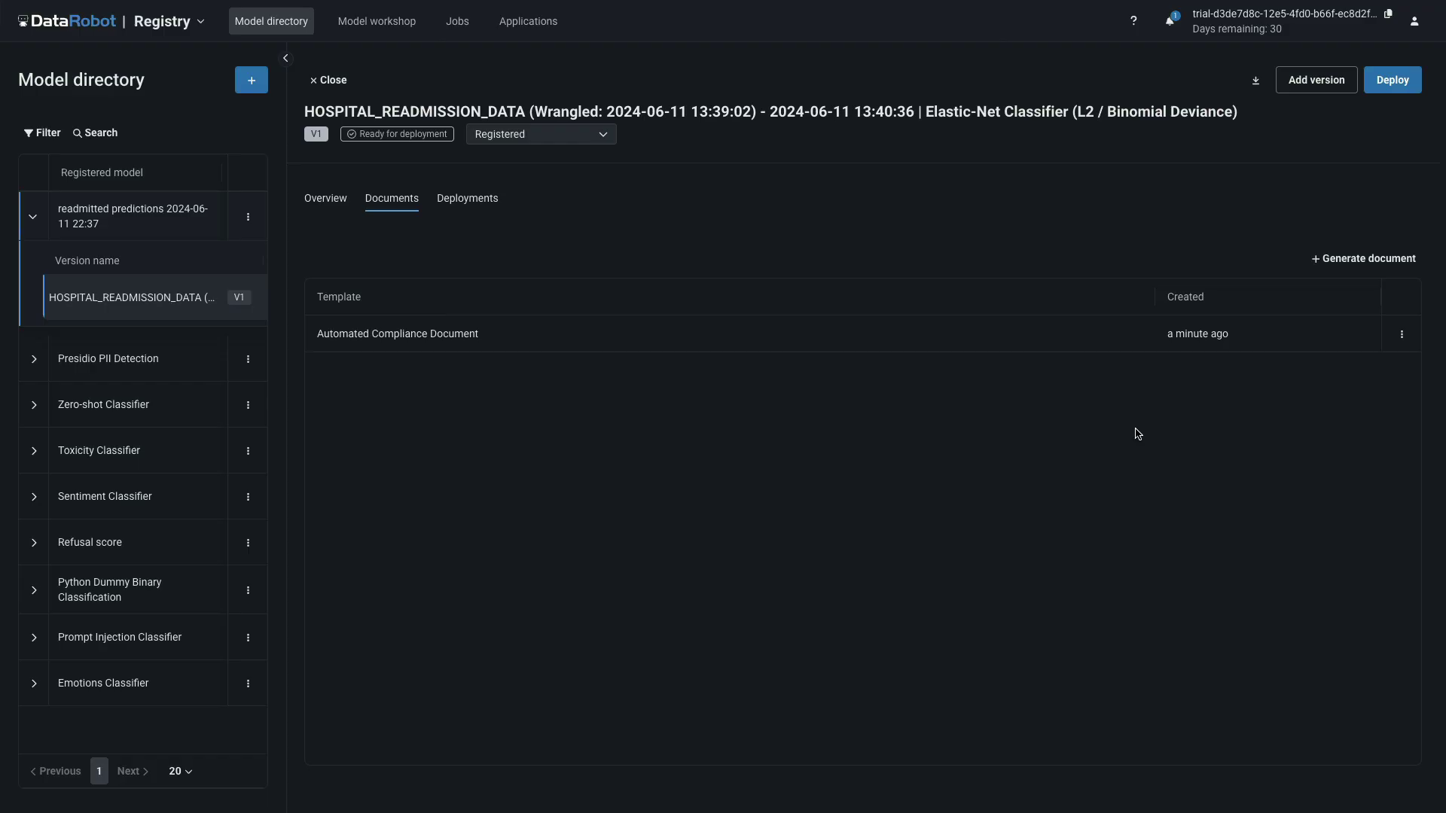
click(1255, 80)
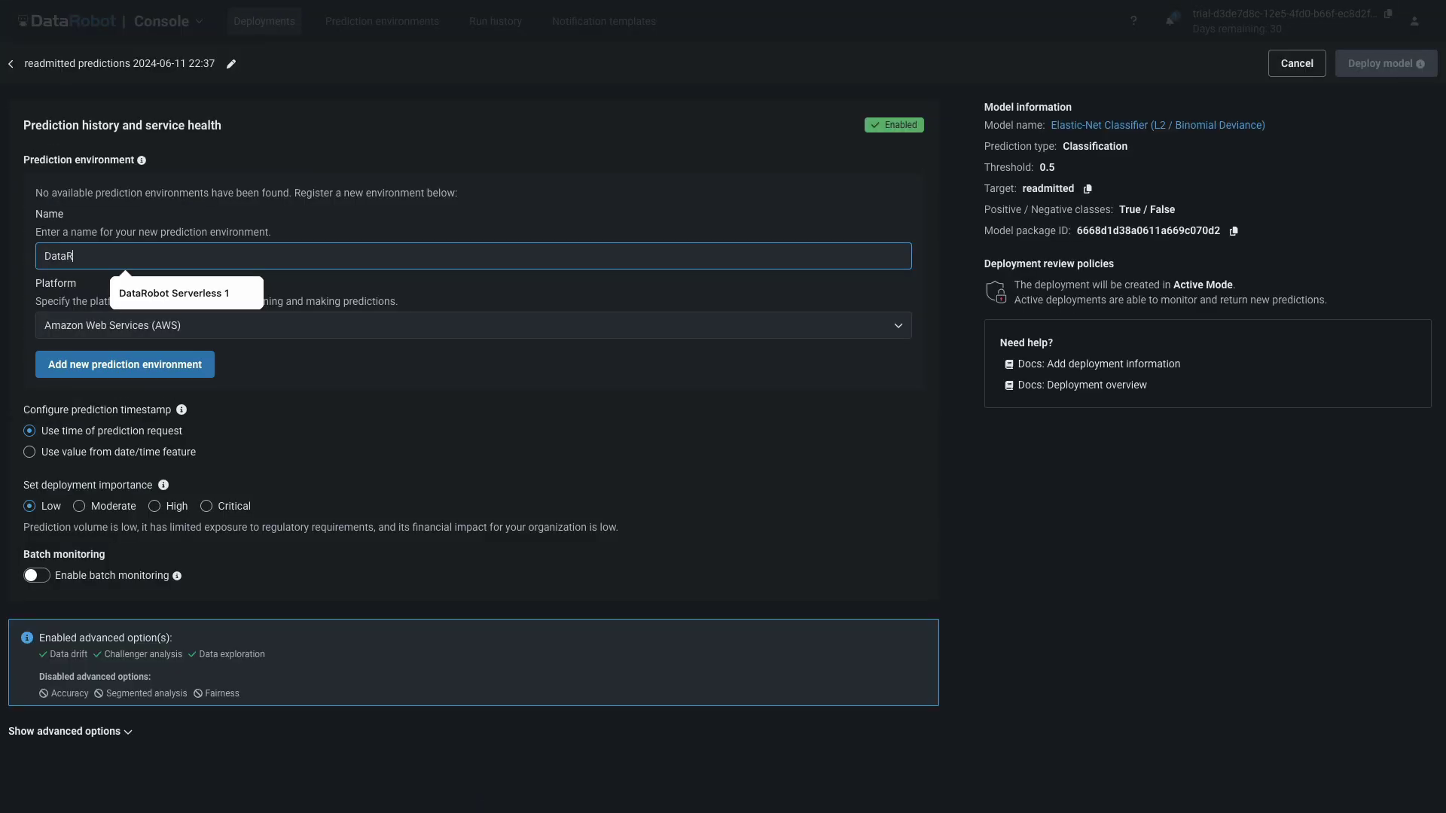
Create the 'DataRobot Serverless 1' prediction environment on the DataRobot Serverless platform
text(obot Serverless 1)
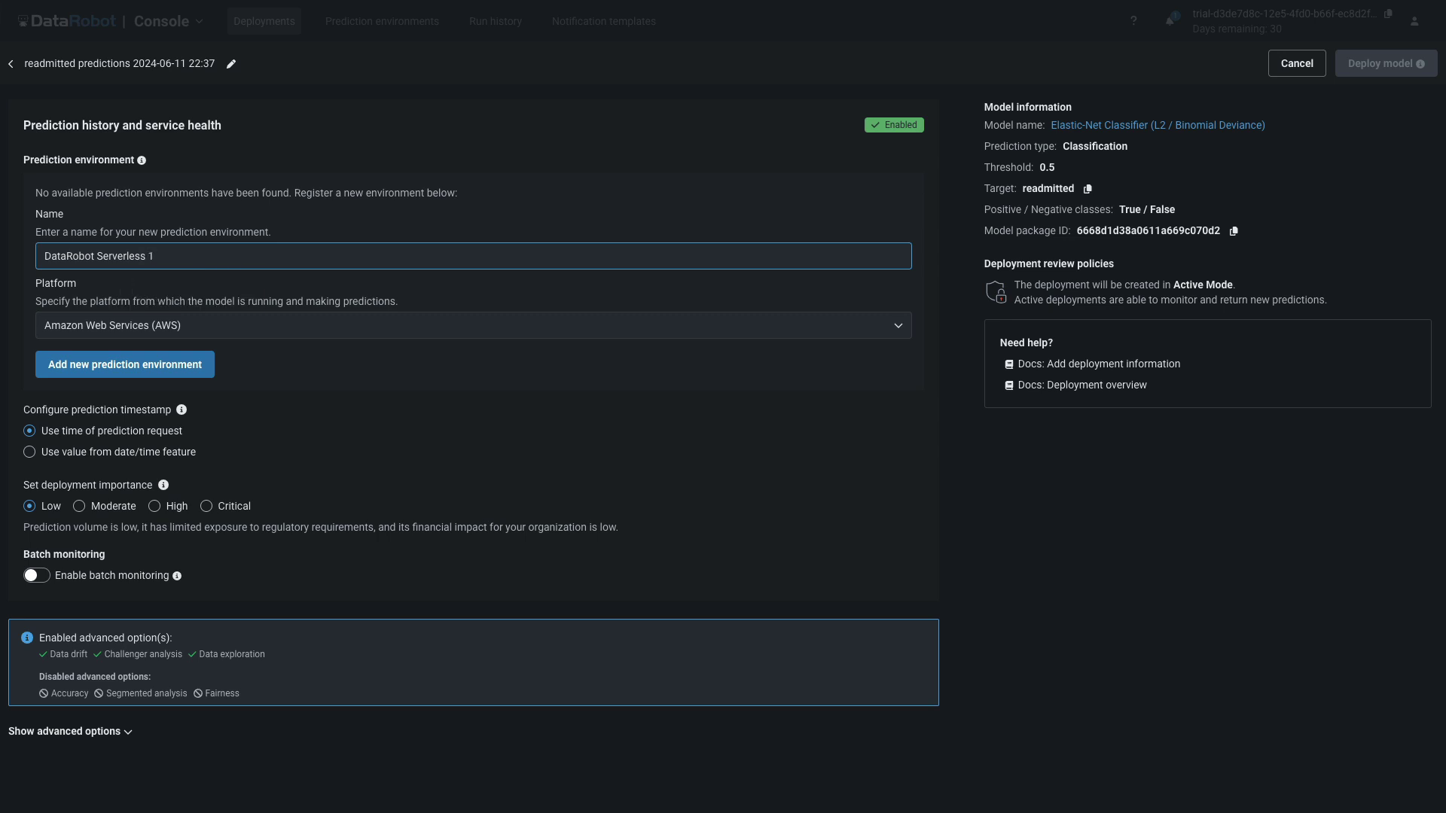
key(Tab)
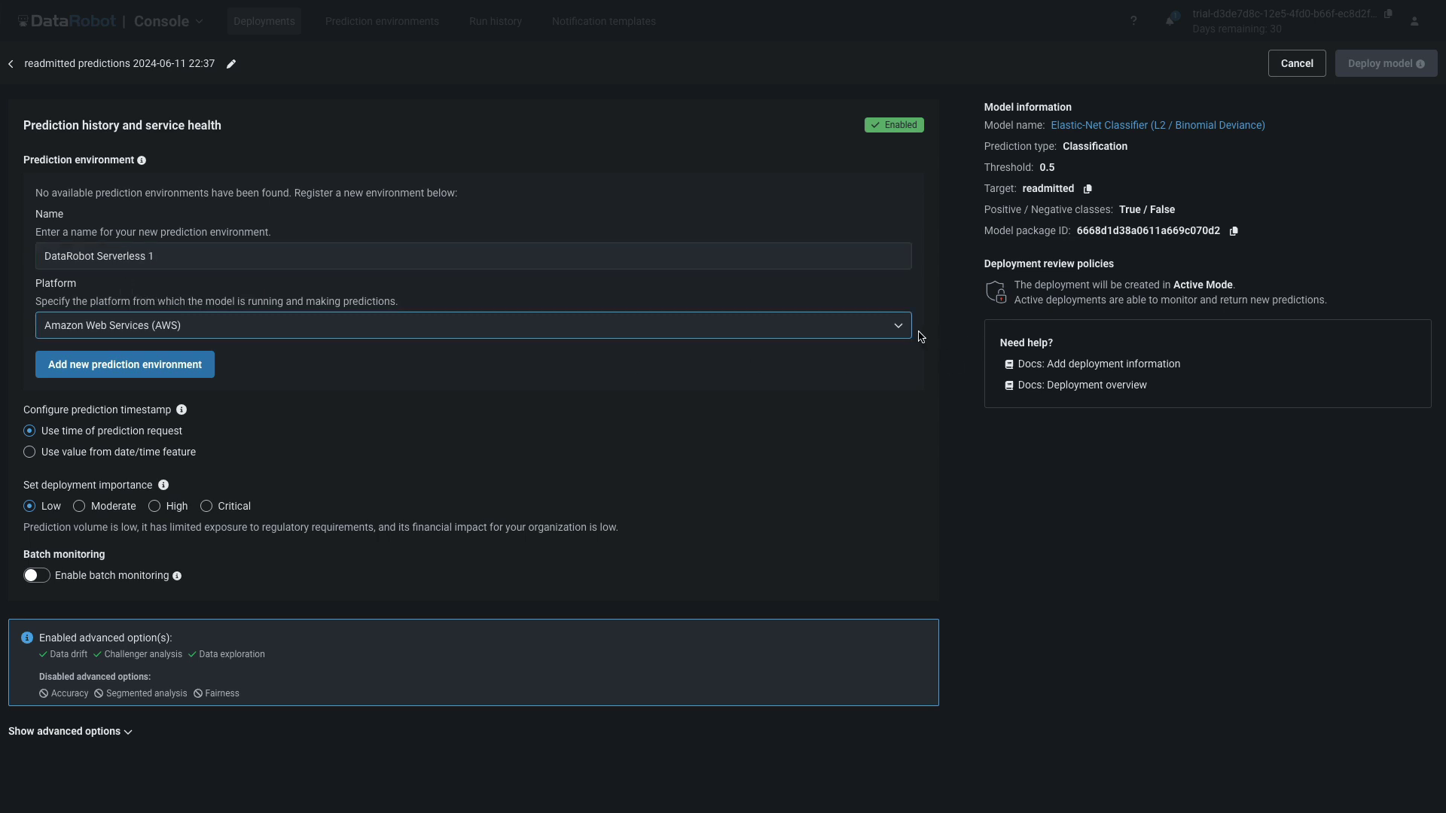
click(901, 332)
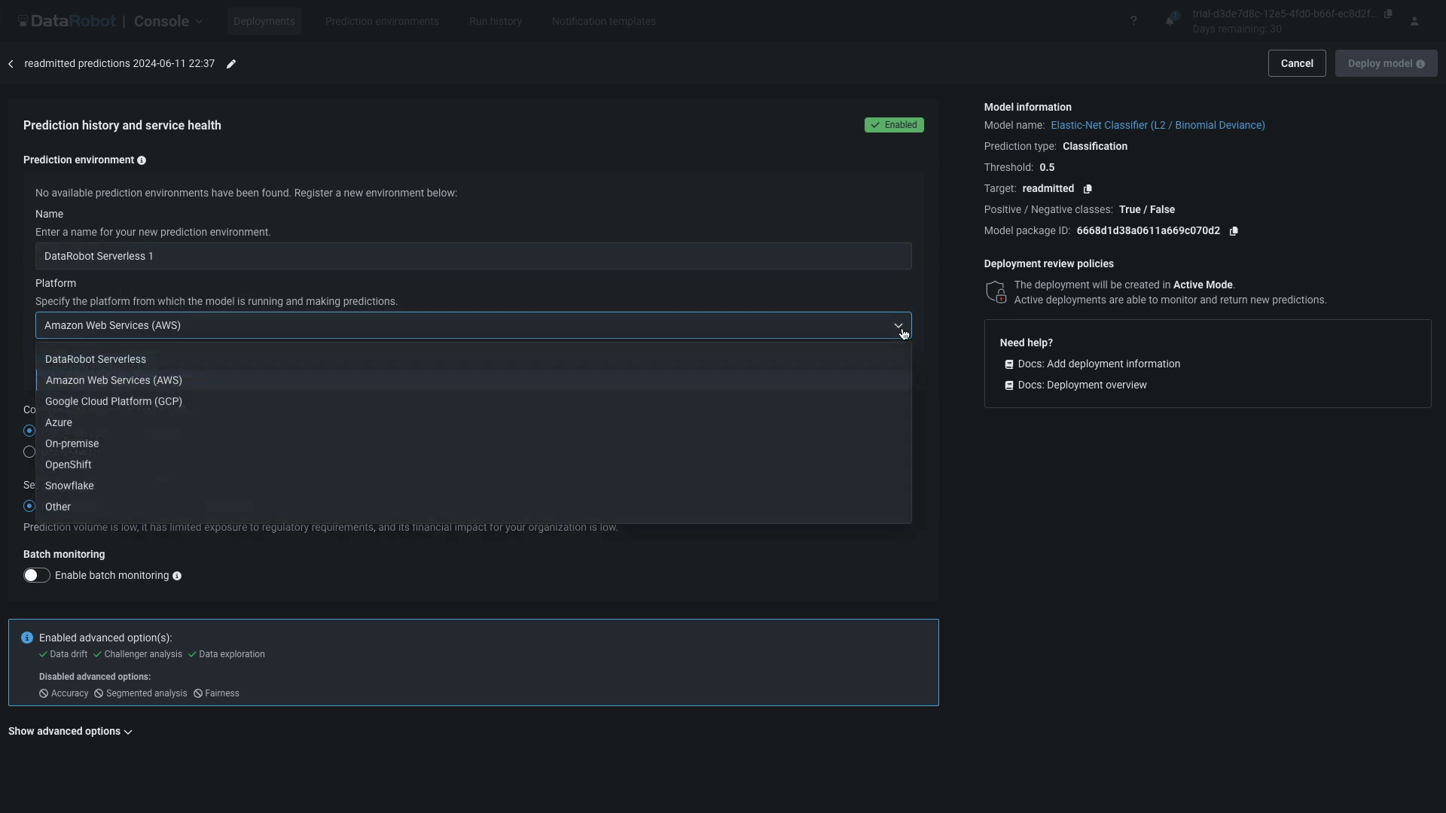
click(126, 365)
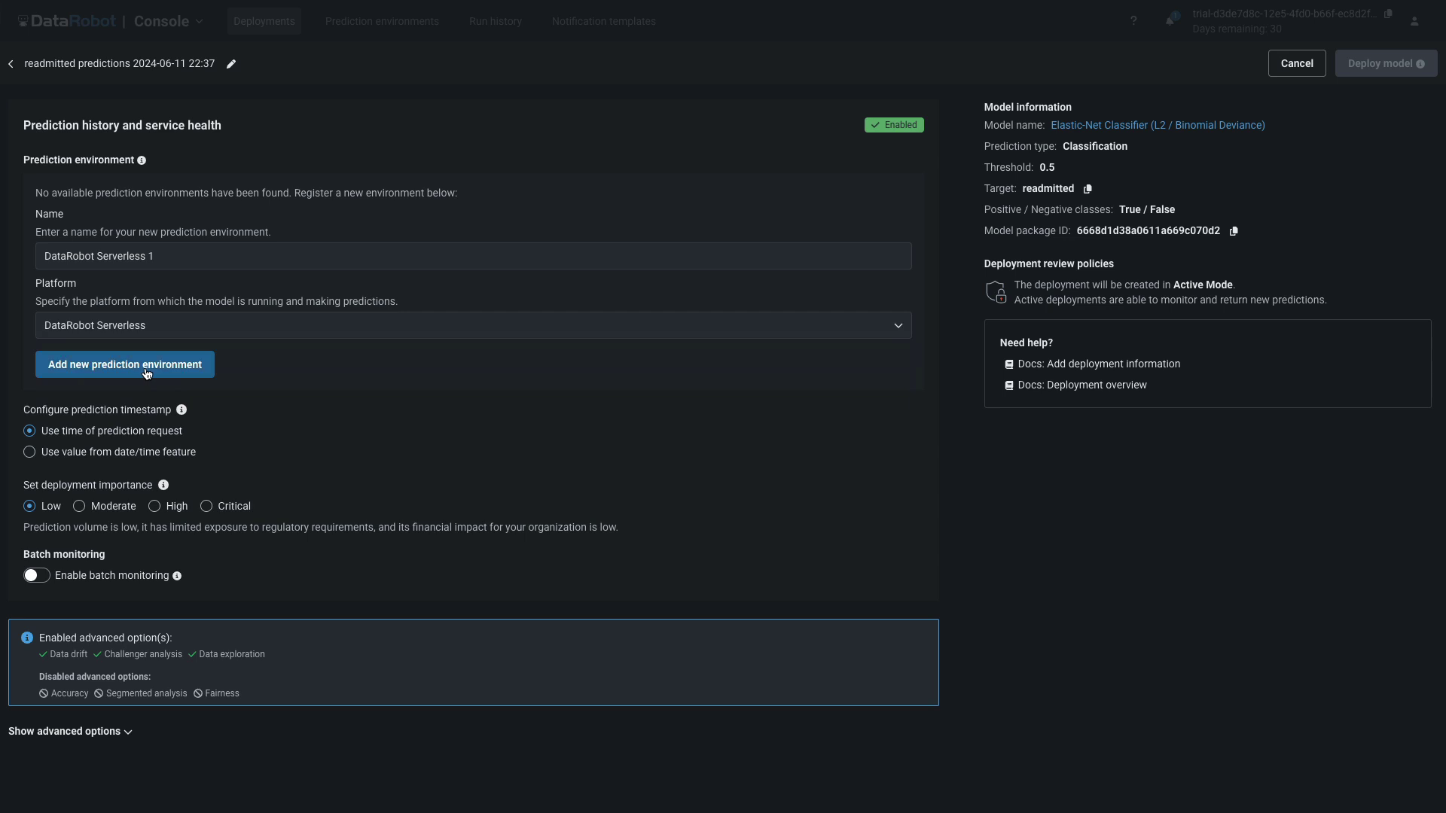
click(146, 373)
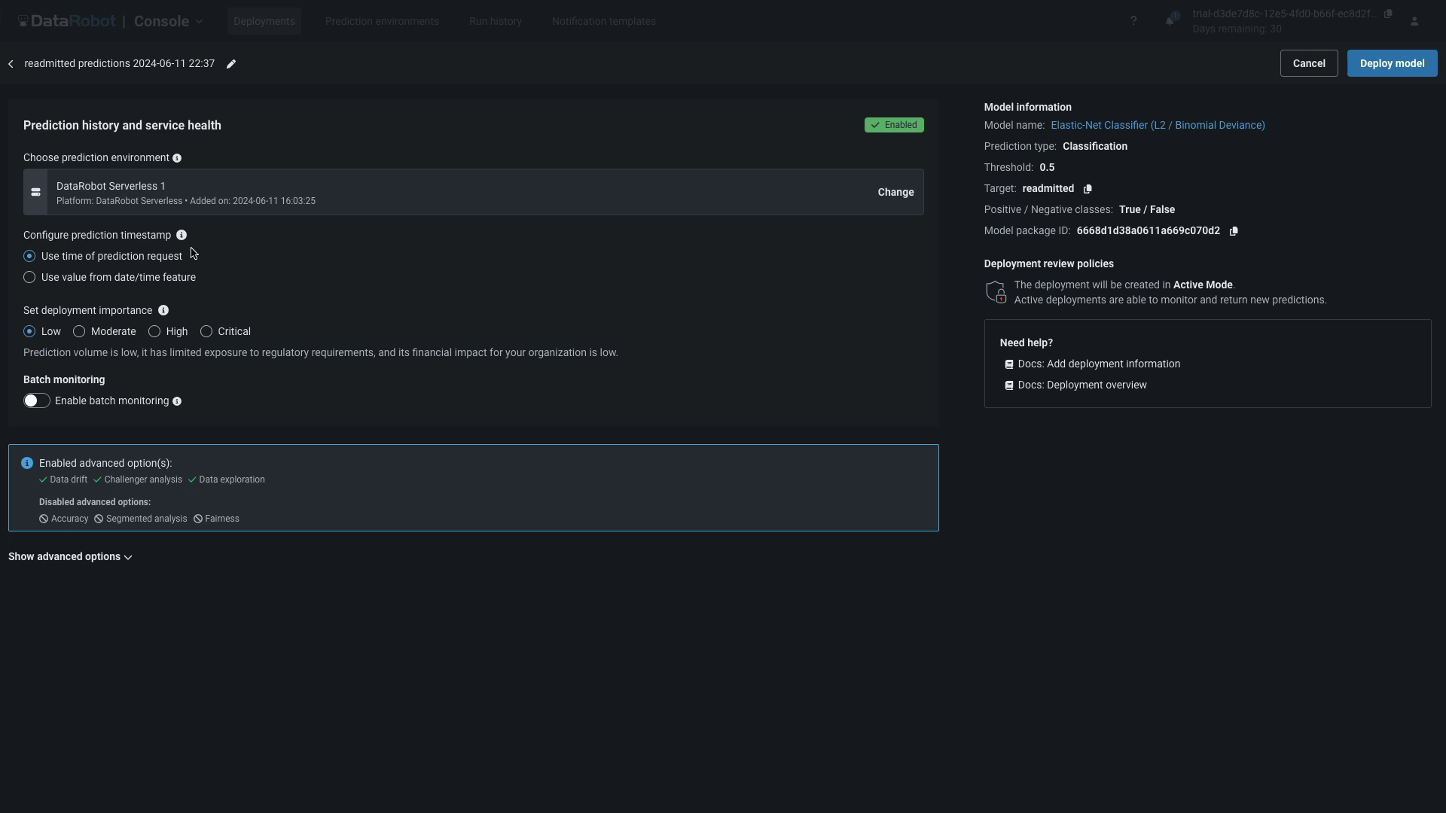
Review the advanced deployment options and deploy the model
mouse_move(183, 239)
mouse_move(164, 311)
mouse_move(178, 404)
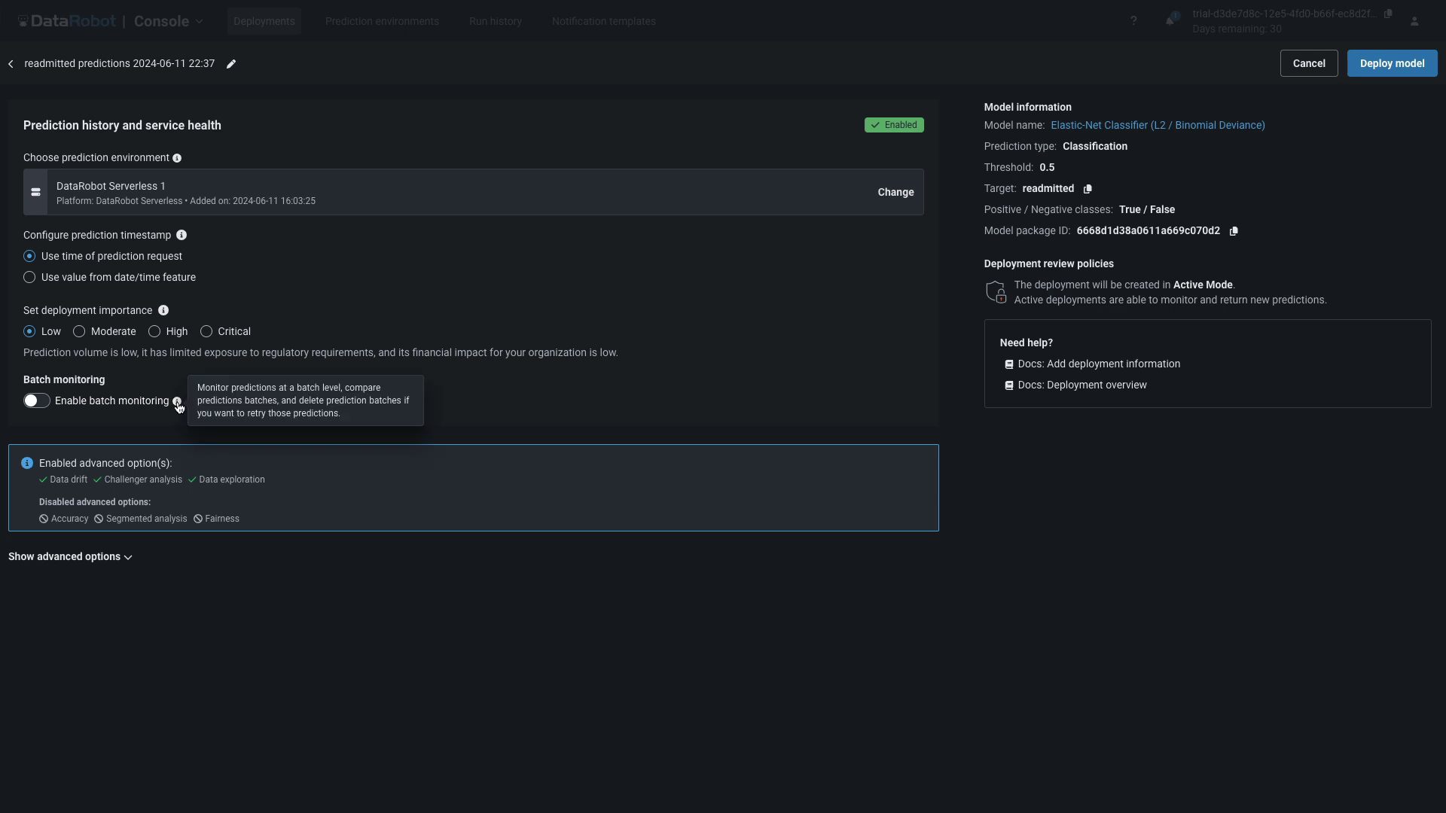
click(127, 559)
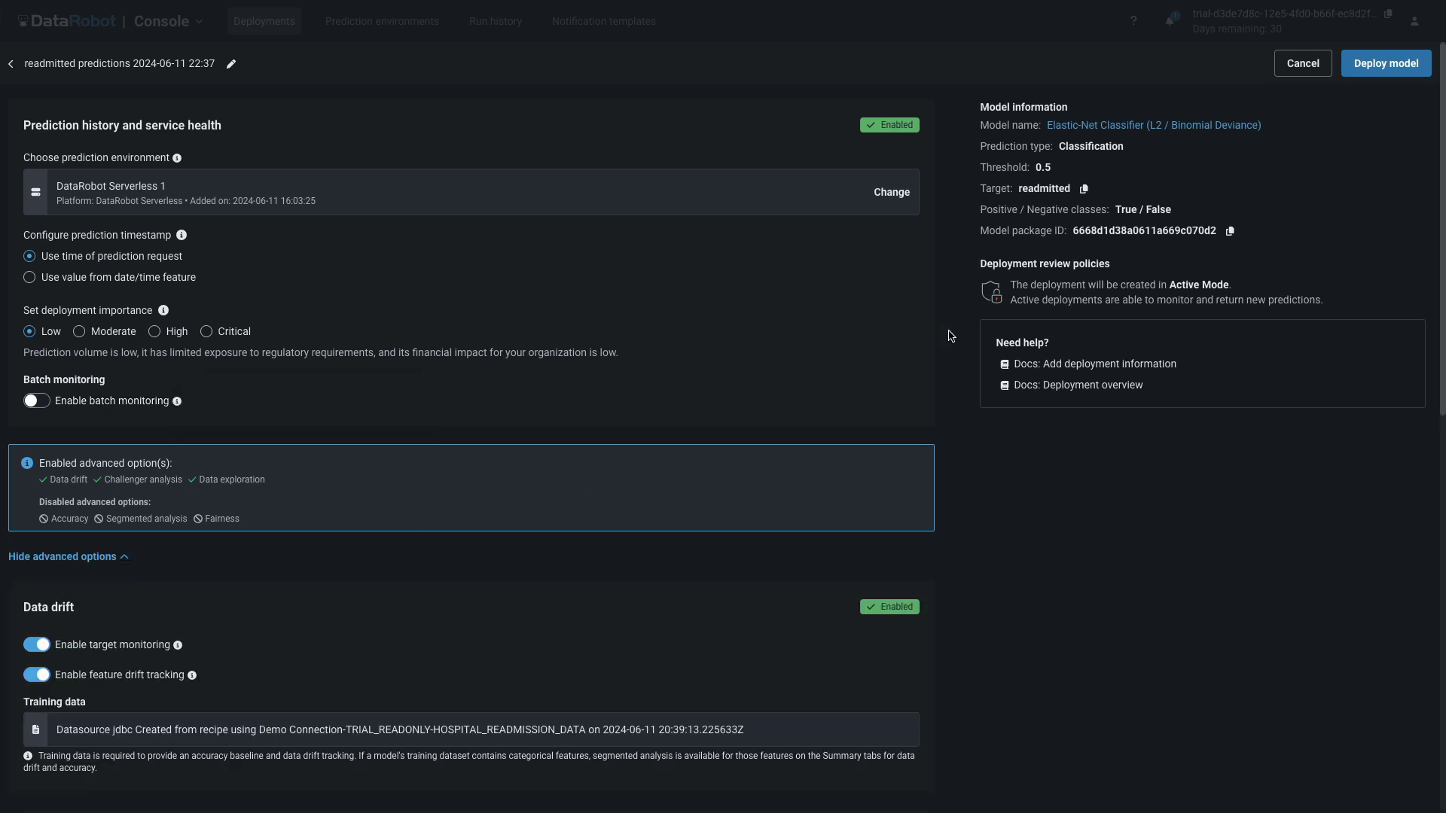
click(1382, 65)
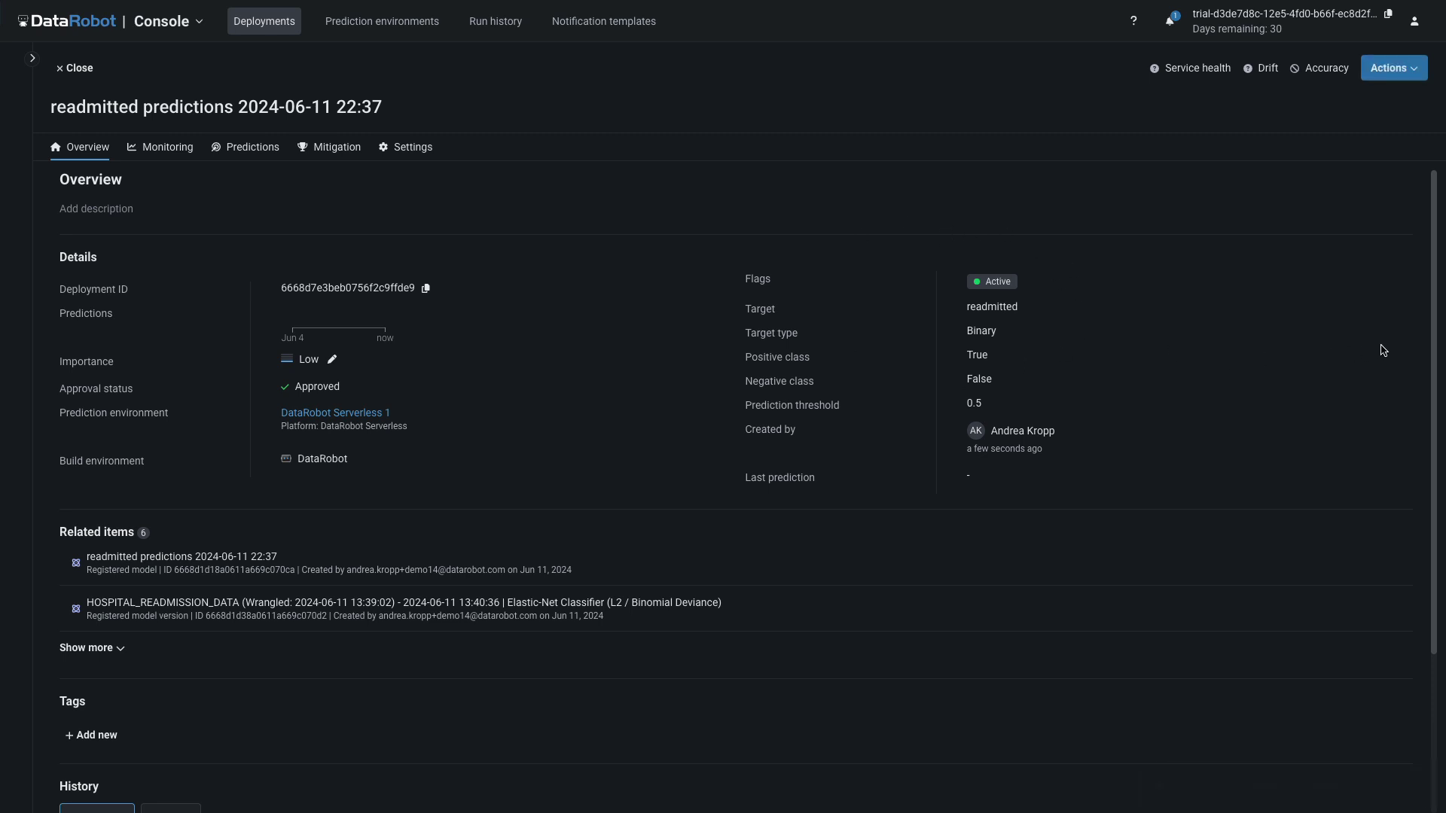
Review the deployment overview and its History logs
scroll(1407, 347, down, 3)
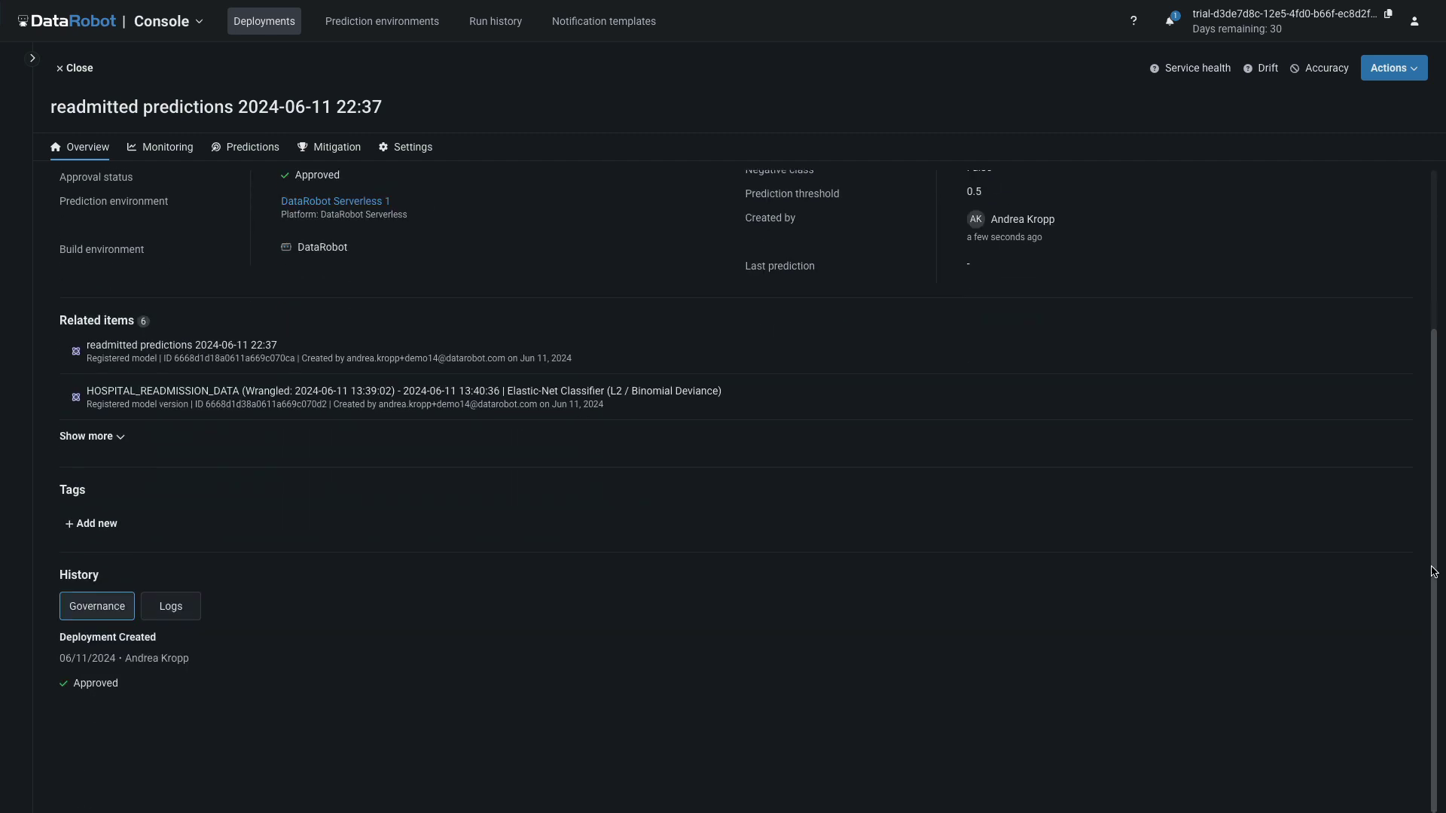
click(168, 614)
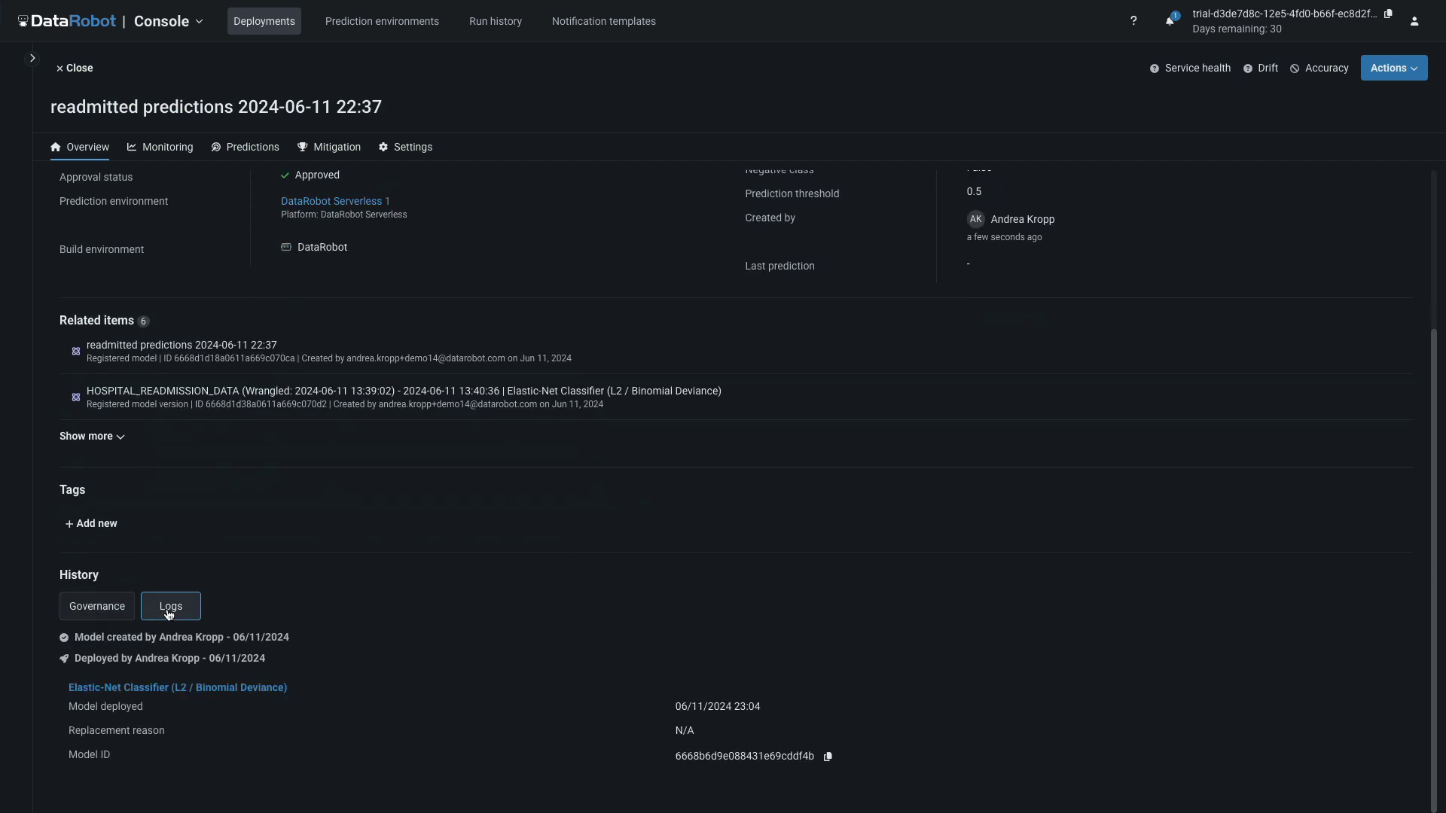
scroll(1418, 405, up, 3)
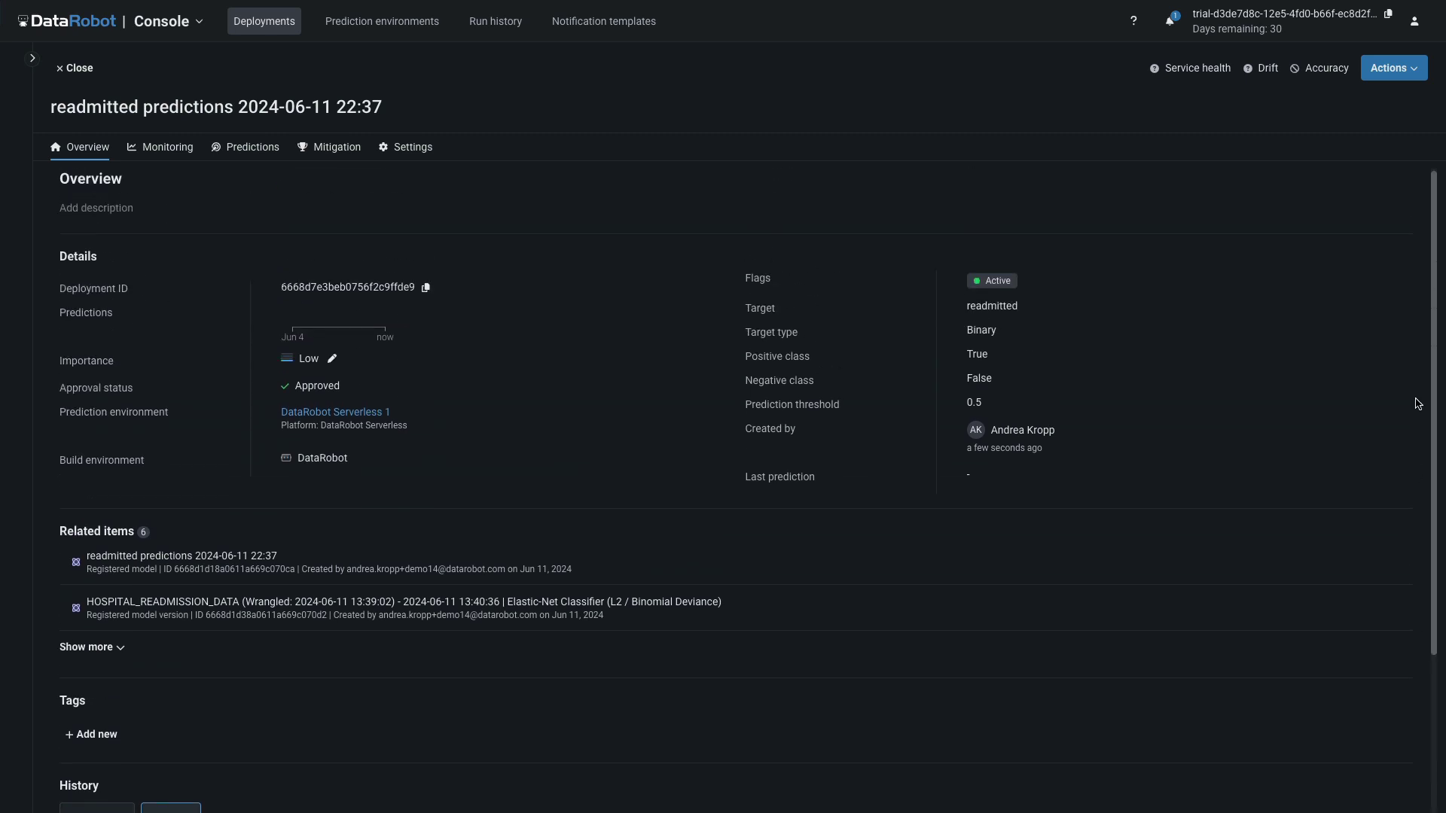
Check service health and the API Client prediction script, then return to Make predictions
click(164, 156)
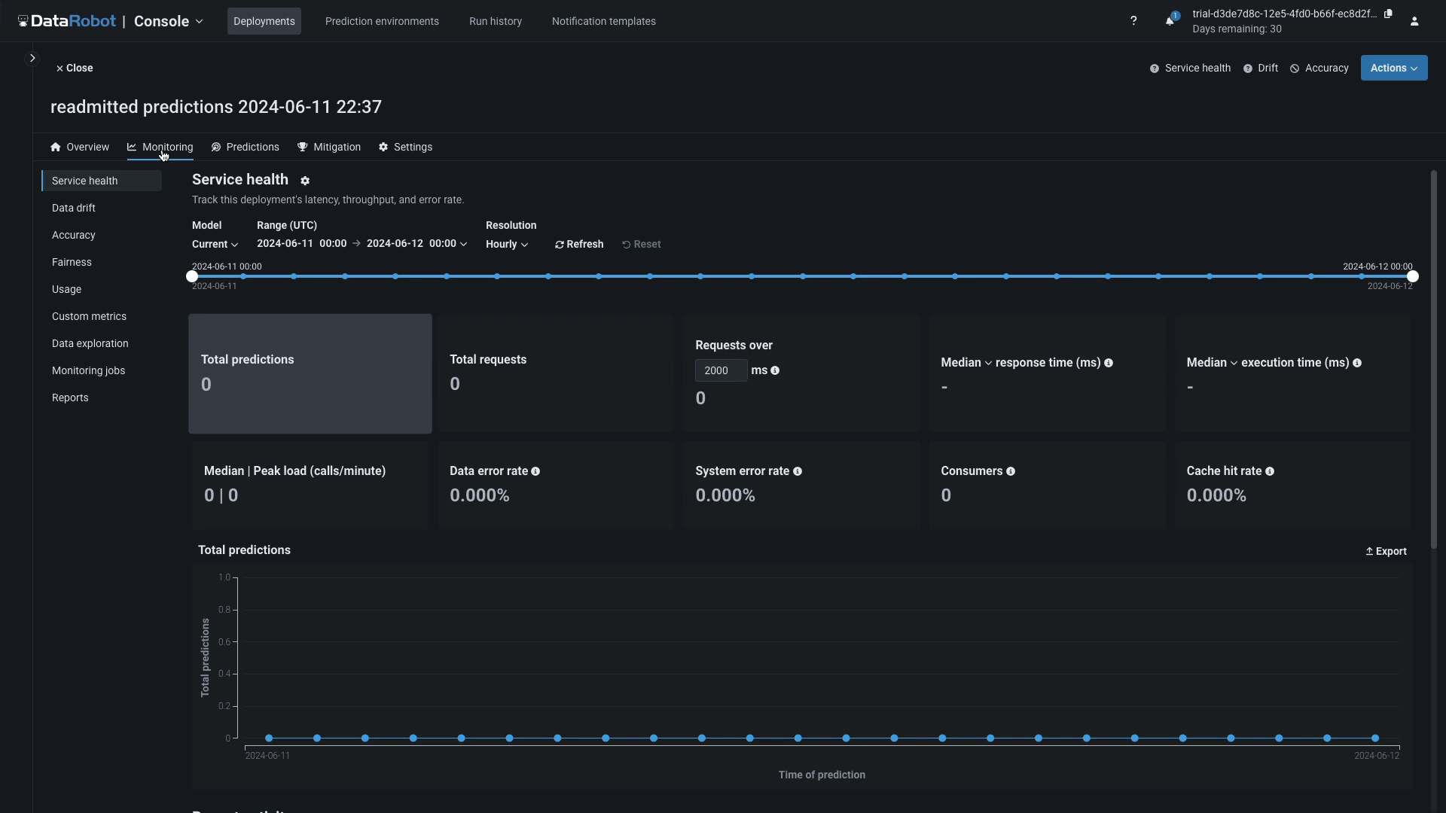
click(253, 150)
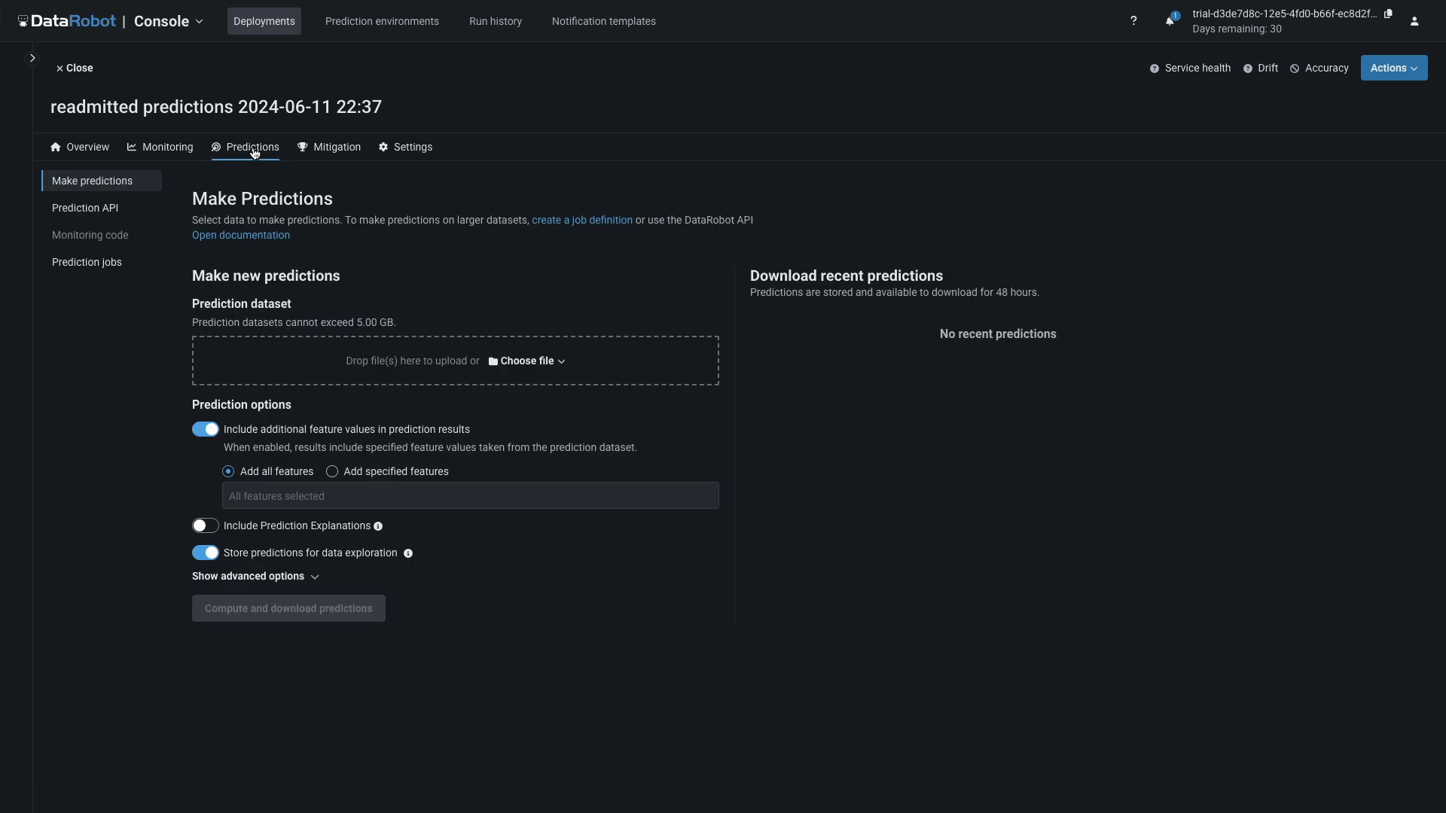
click(109, 211)
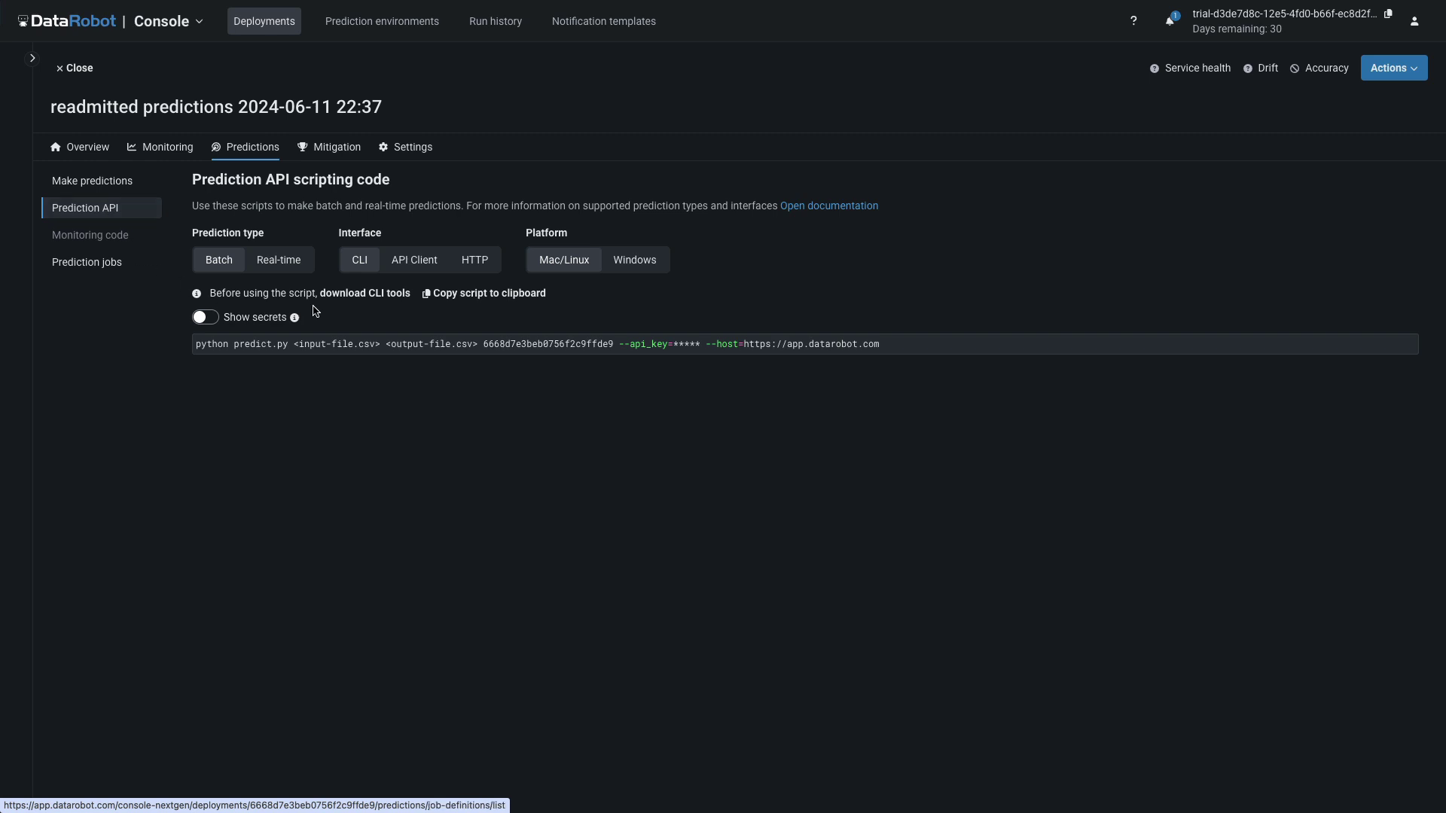
click(413, 265)
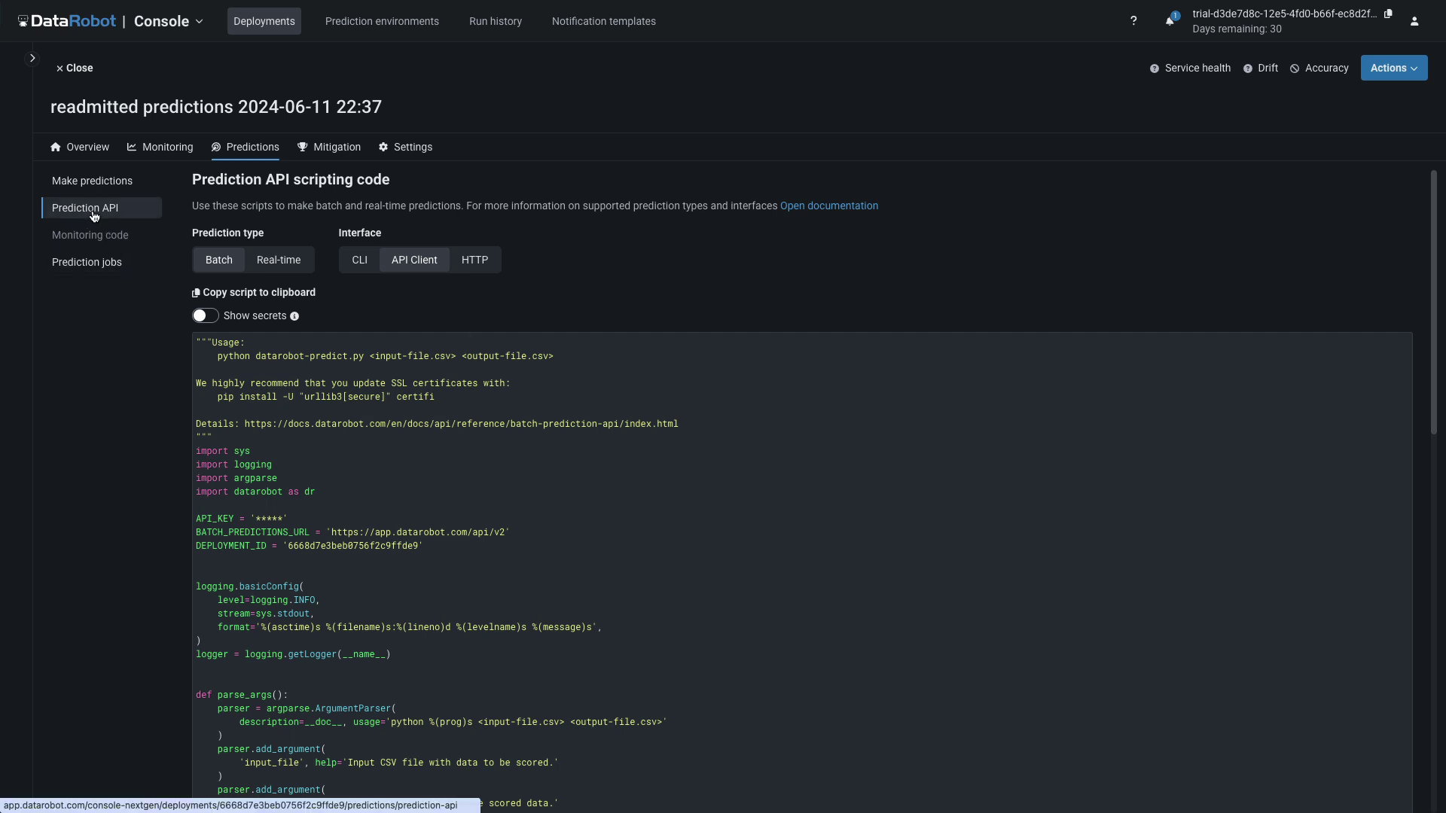
click(98, 185)
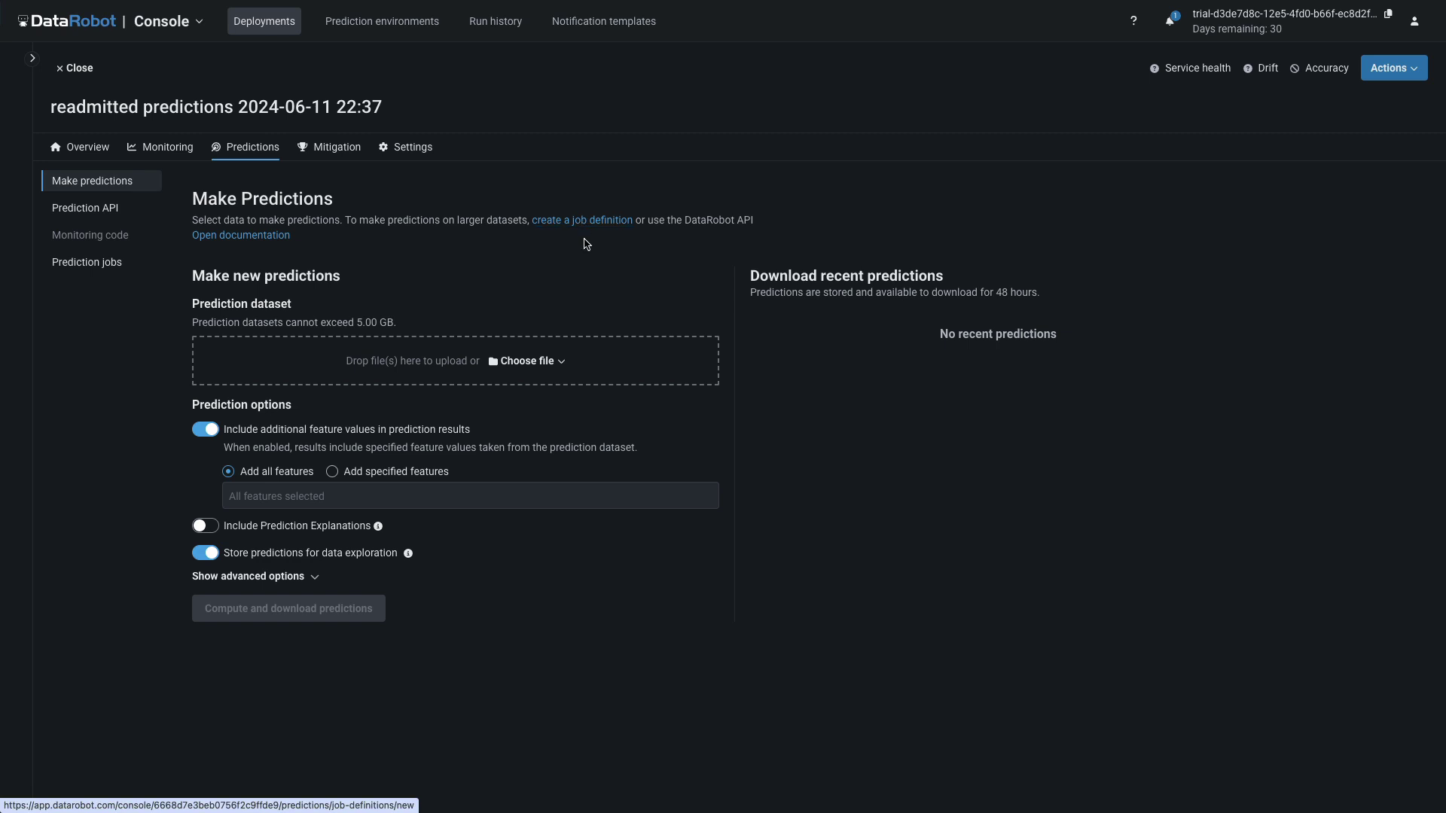
Score the wrangled HOSPITAL_READMISSION_DATA with prediction explanations and download the results
click(561, 365)
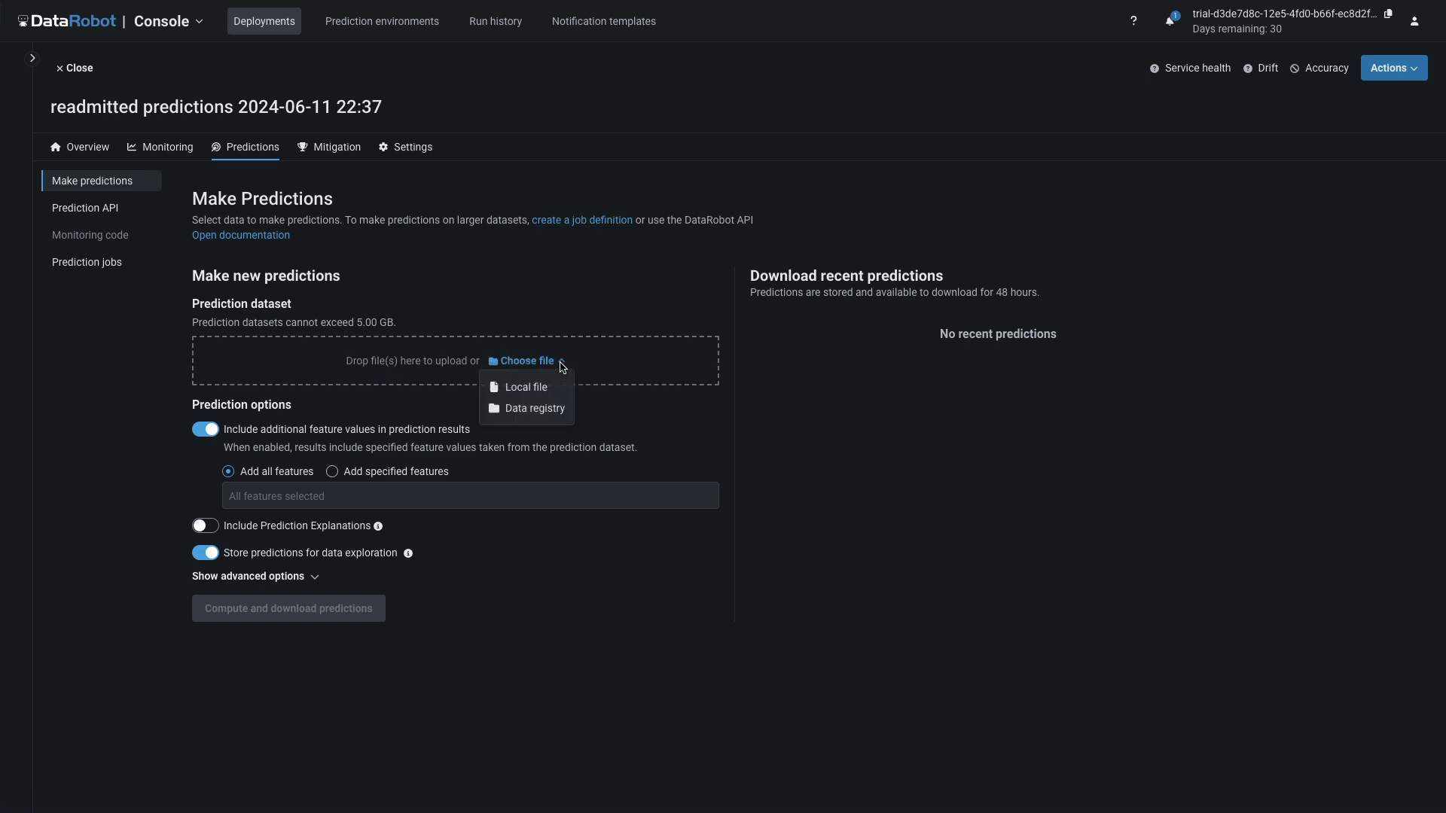
click(527, 411)
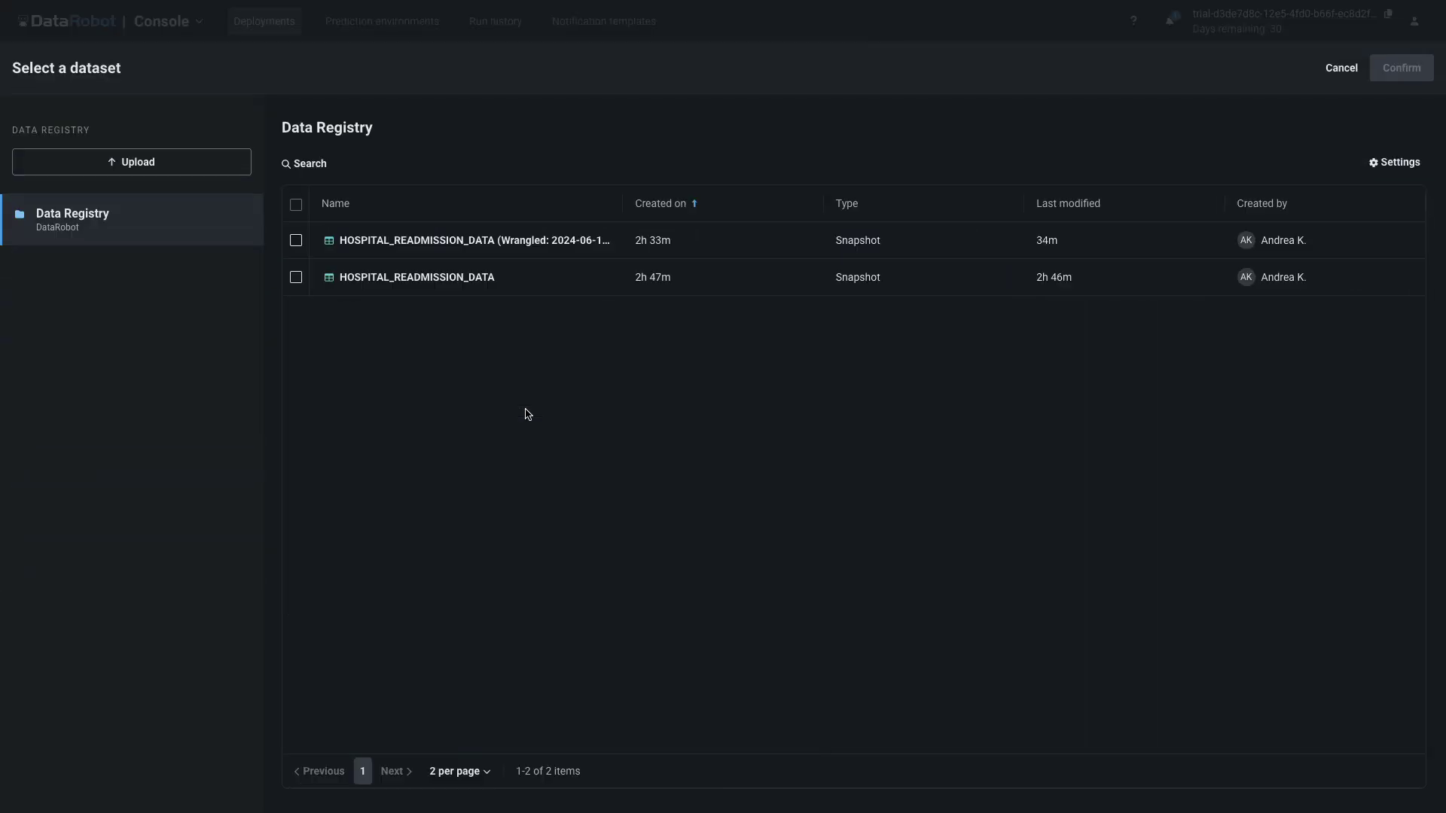
click(295, 240)
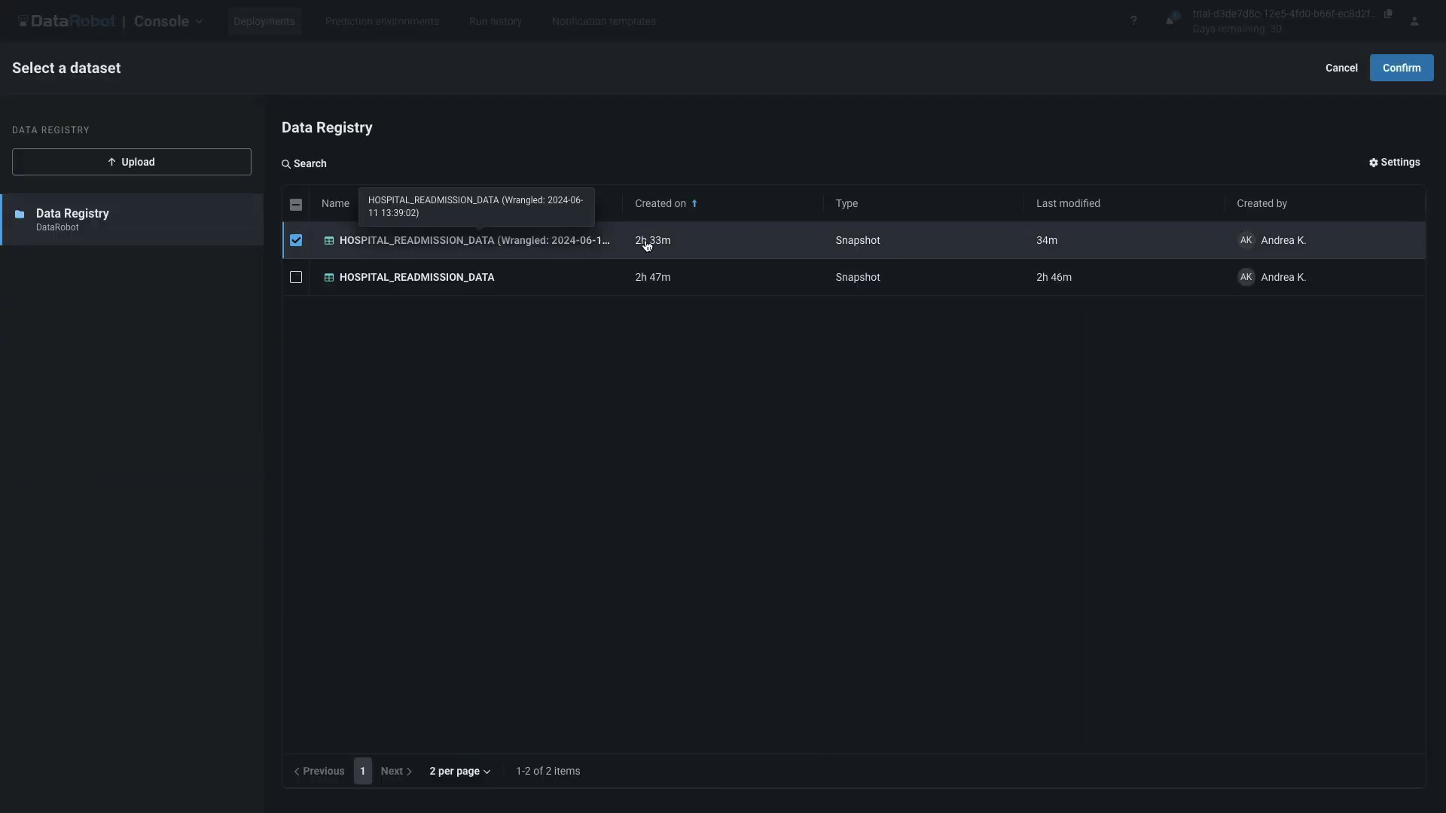
click(1394, 66)
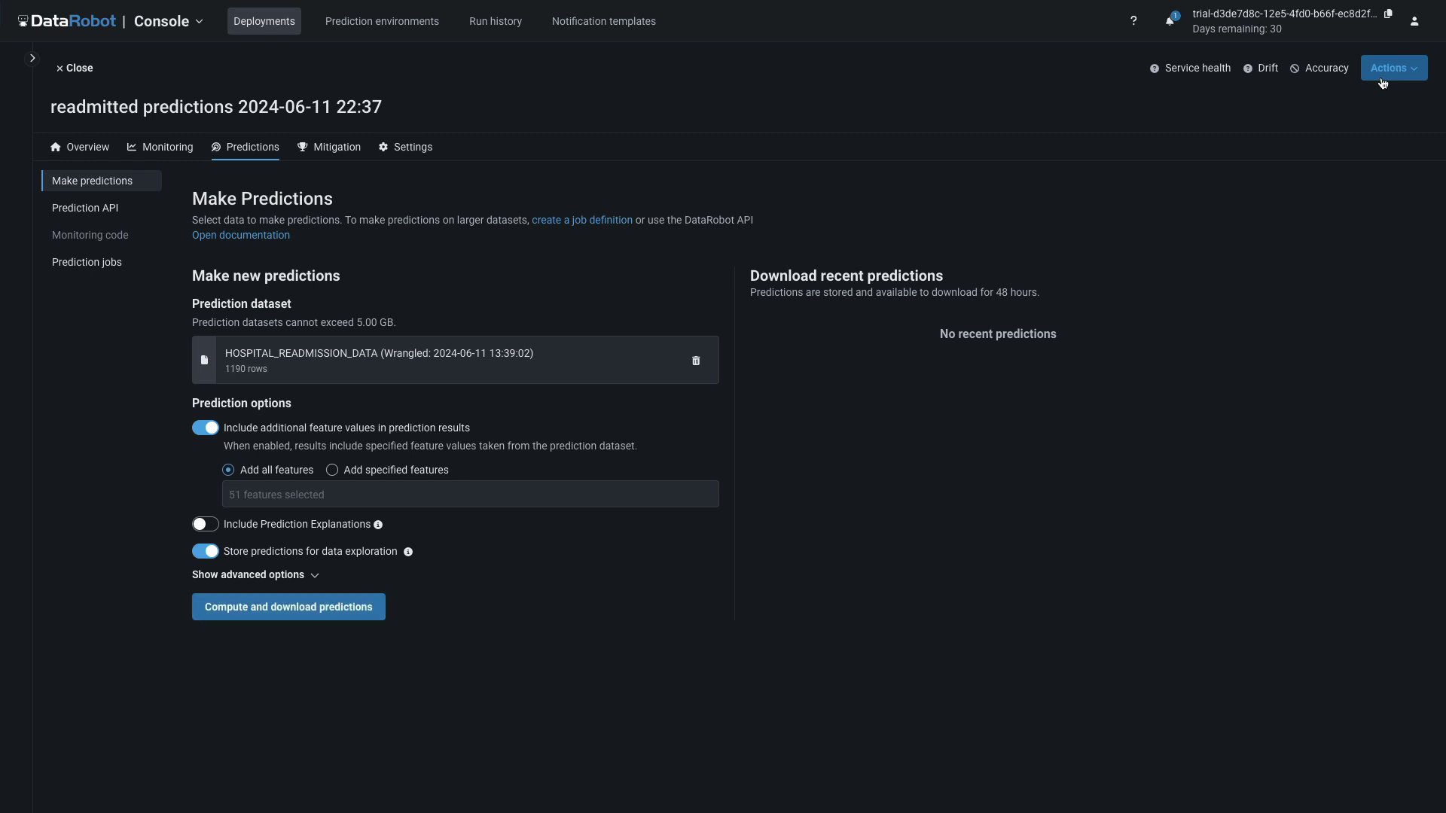
click(212, 524)
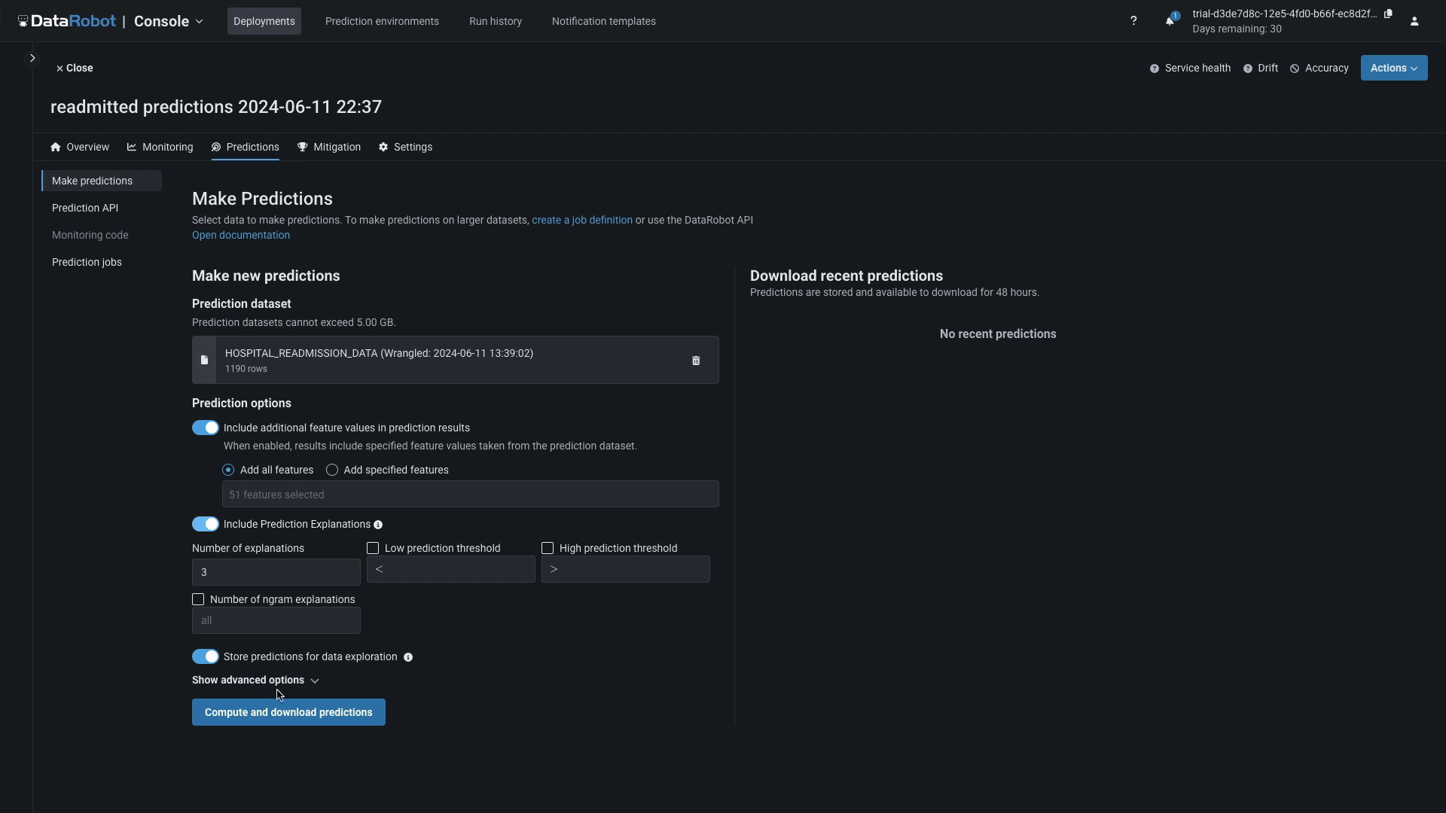
click(290, 714)
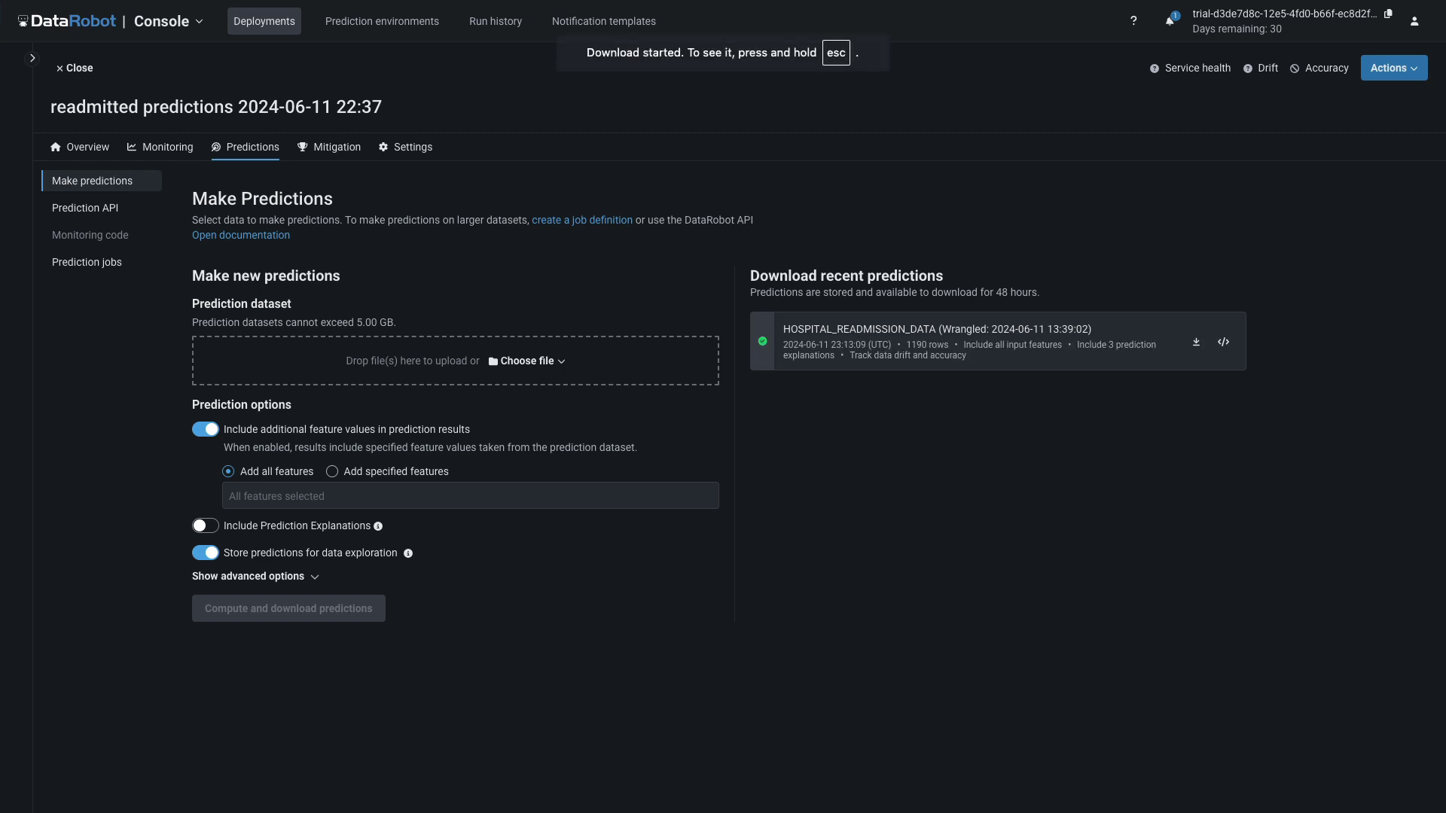
click(1196, 342)
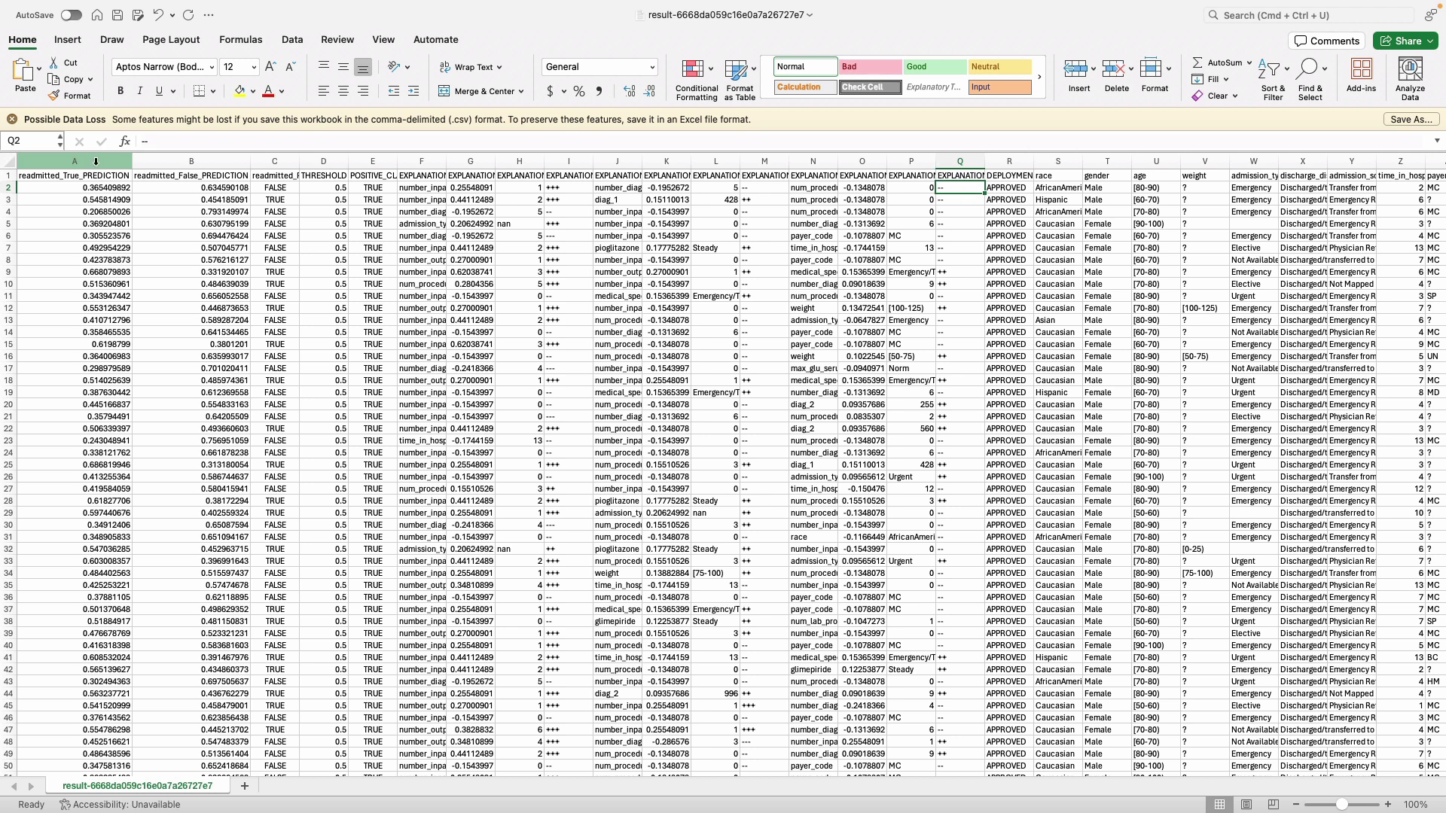
Select the prediction probability columns A–B and explanation columns F–Q, then scroll across the patient features
drag(96, 161, 191, 161)
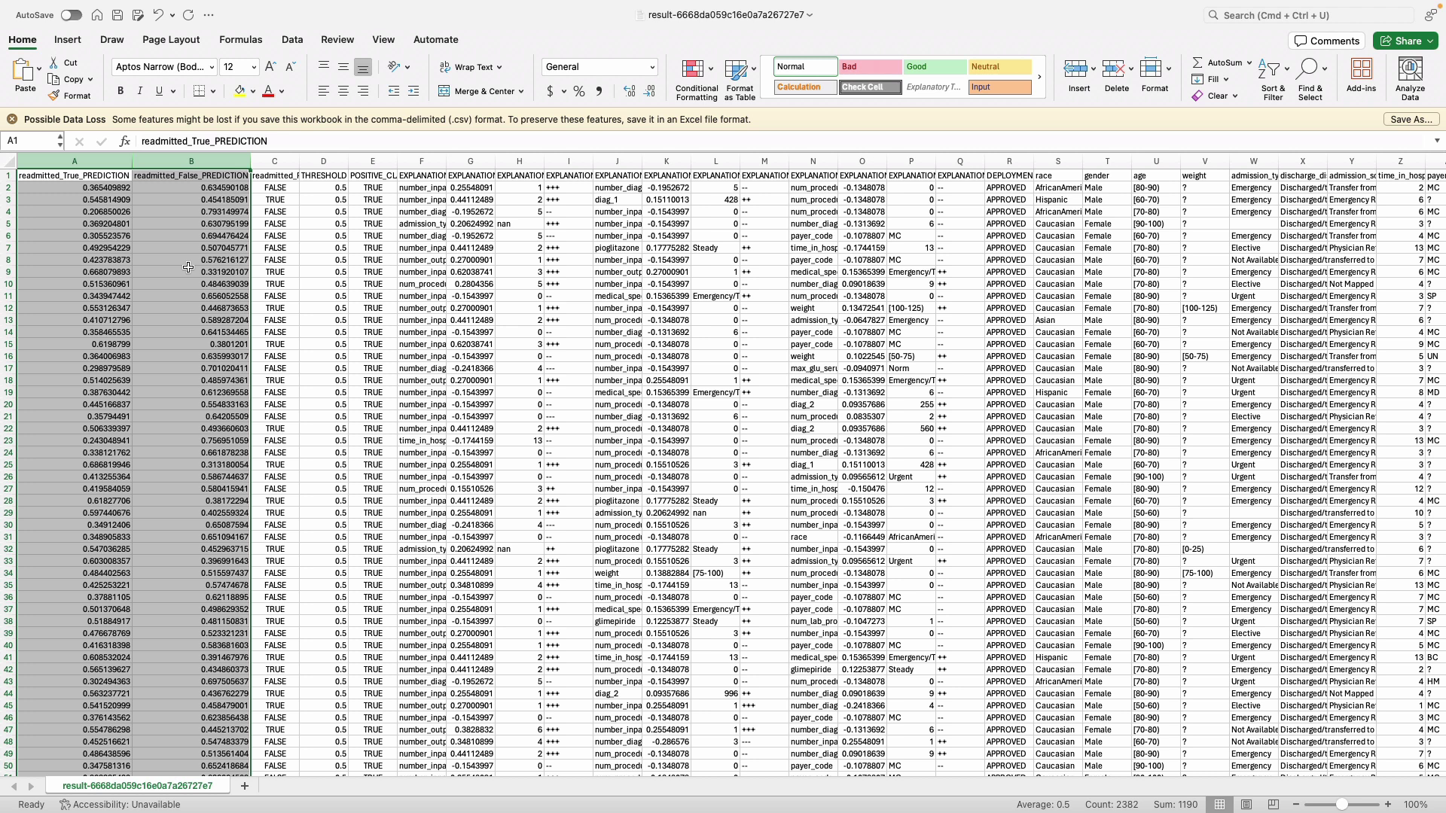
drag(422, 161, 945, 162)
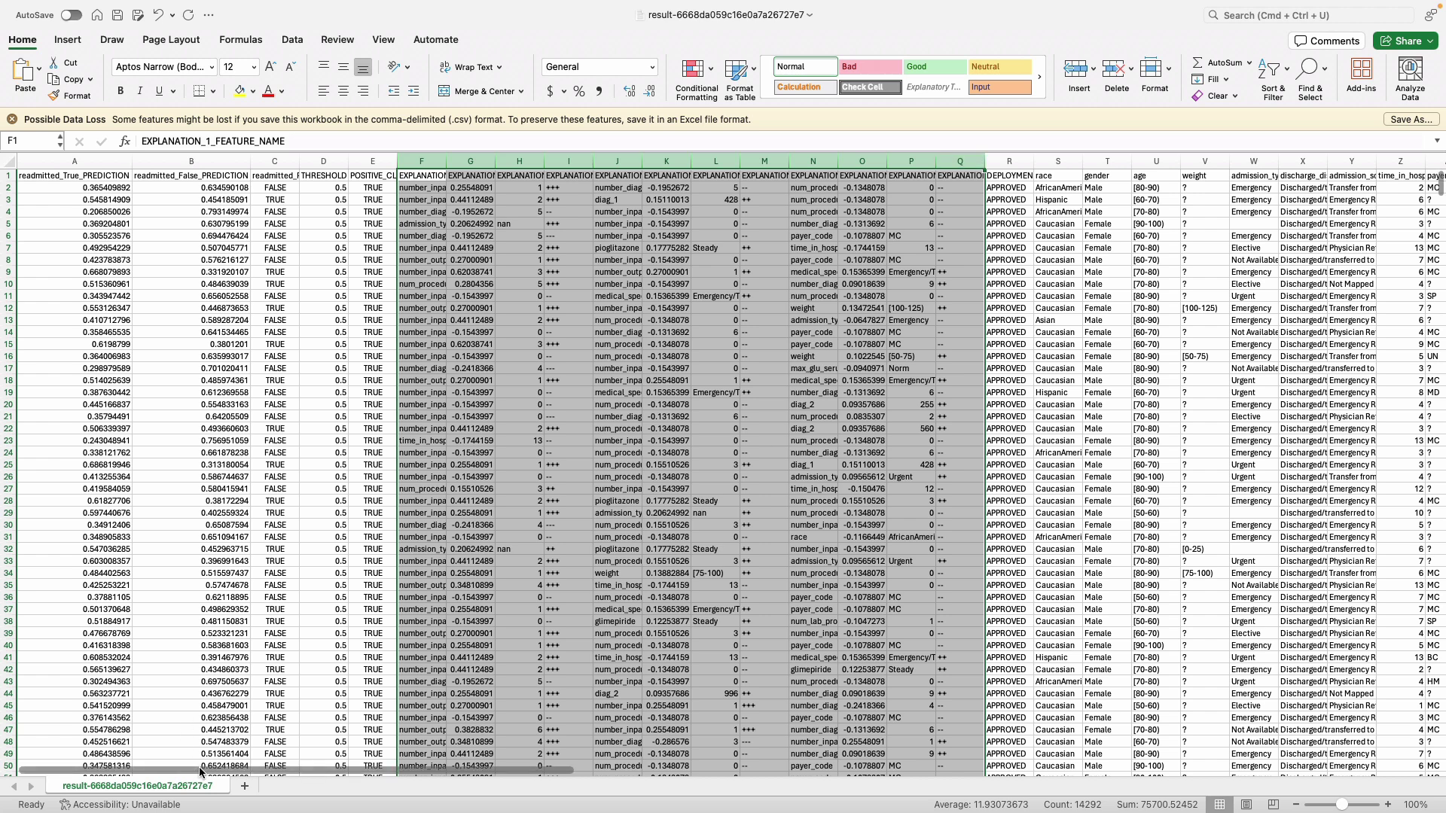
drag(201, 770, 399, 771)
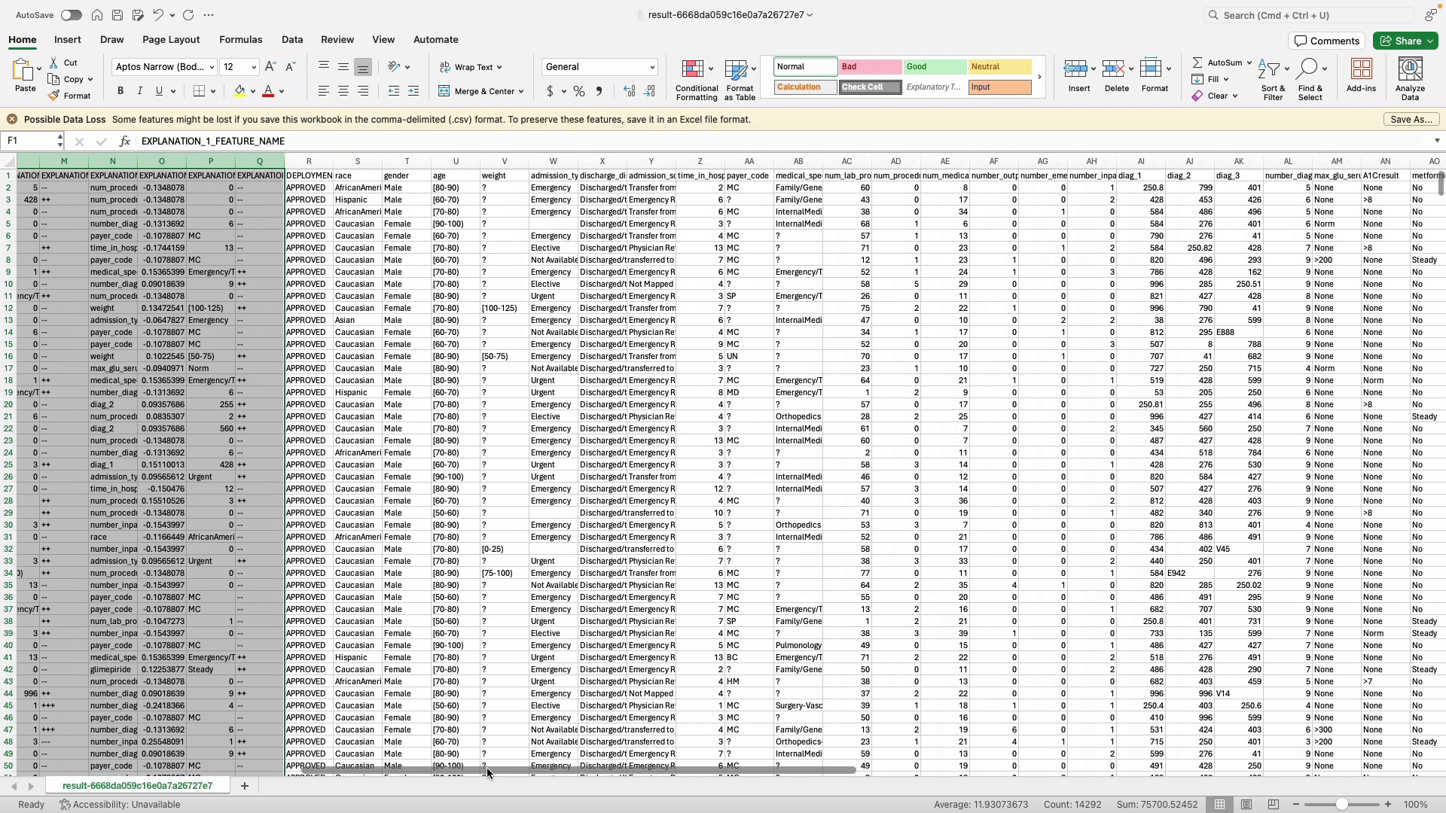
drag(494, 766, 200, 788)
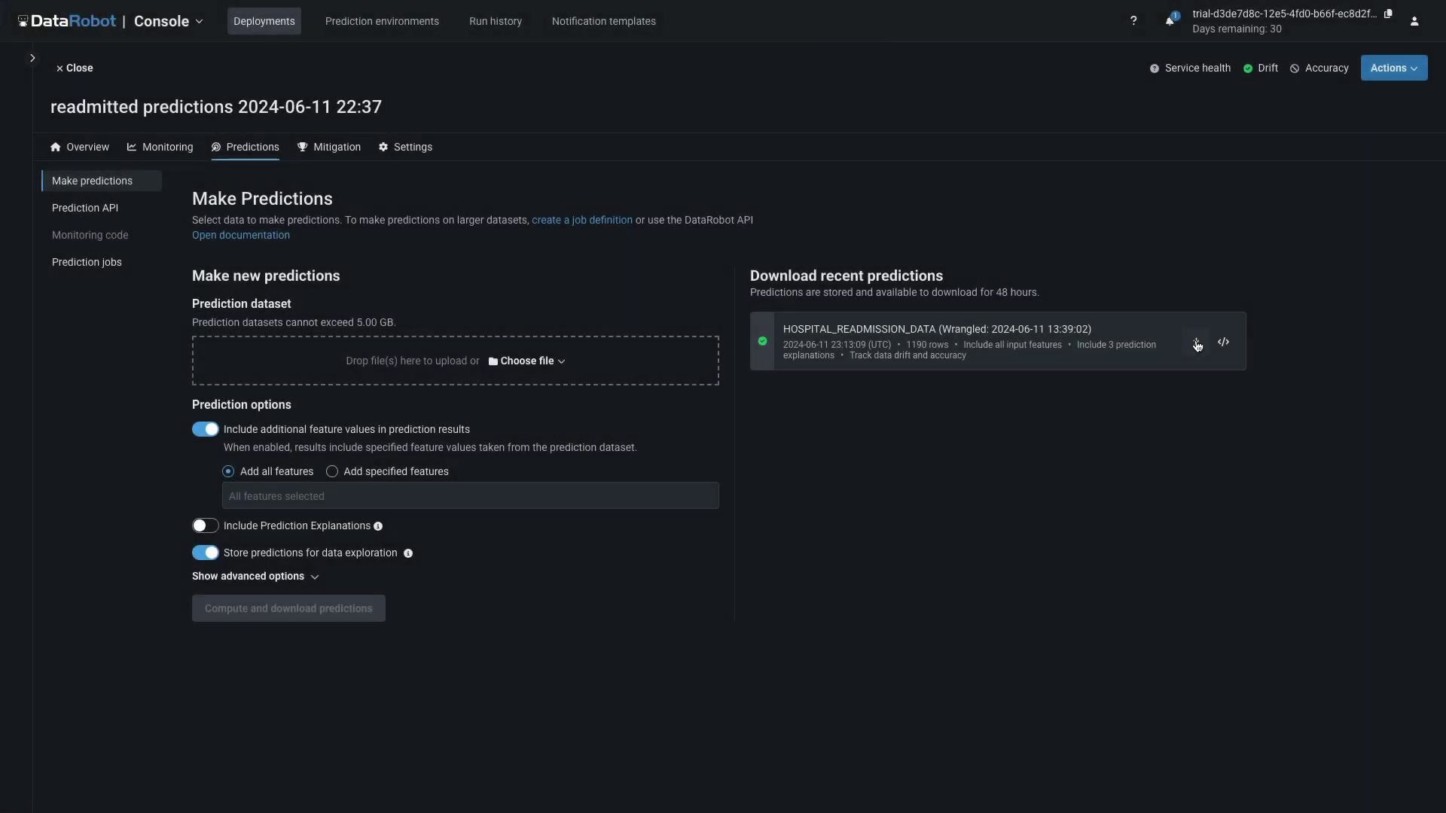
Check the deployment's service health after scoring, then open the data drift summary
click(158, 149)
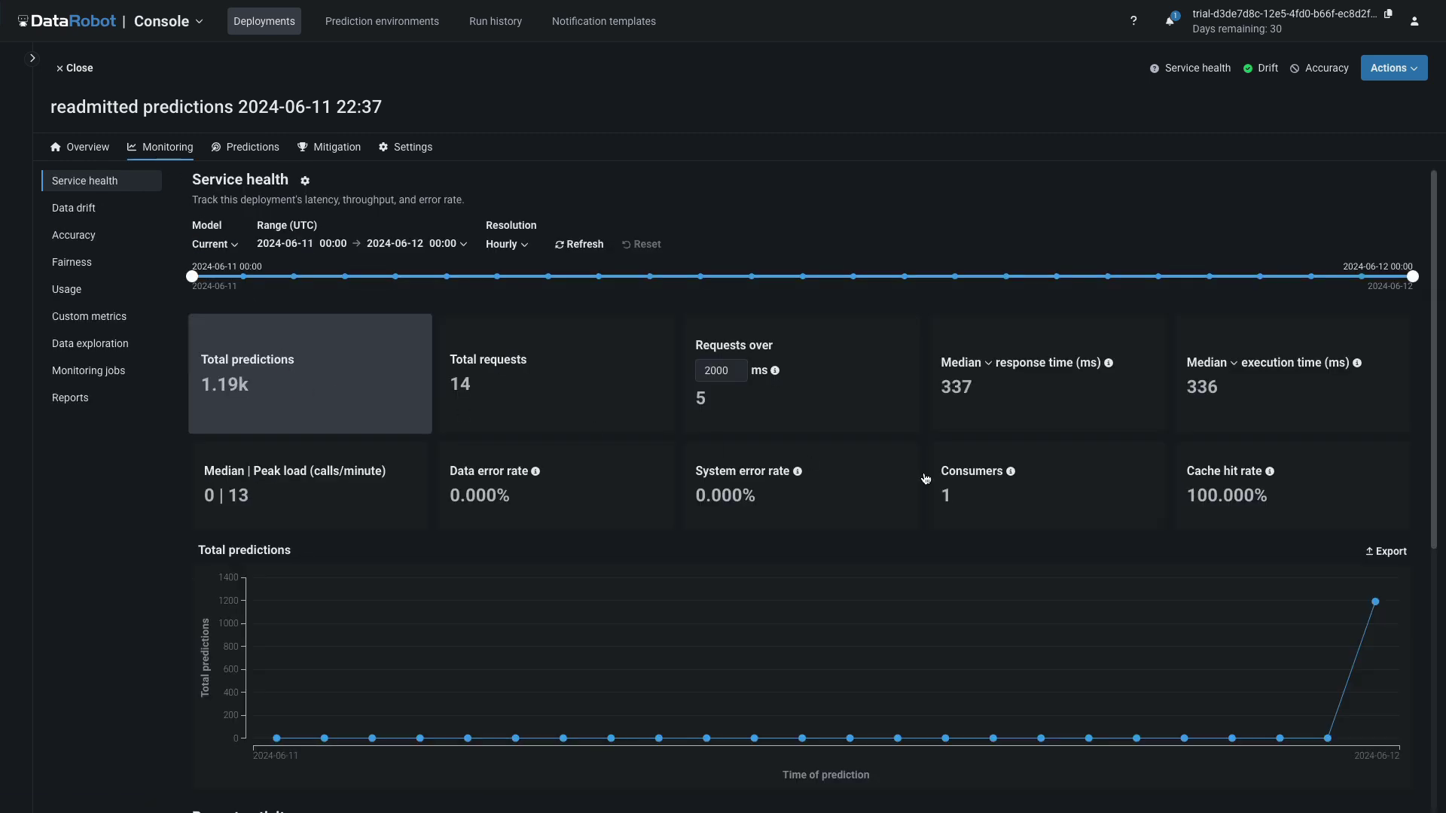
mouse_move(1375, 603)
click(89, 211)
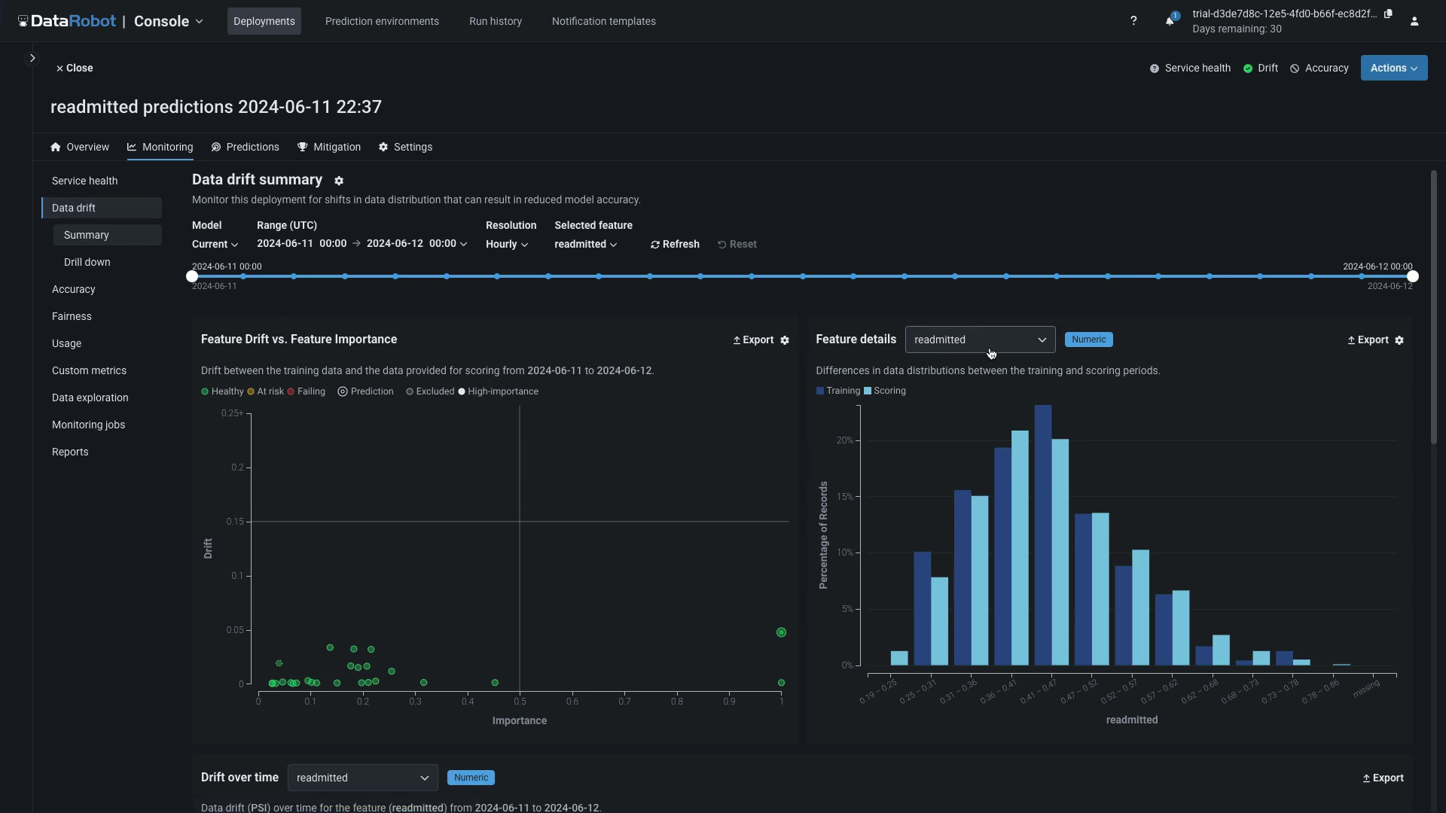
Inspect the drift details for age and number_inpatient, then reopen the feature list
click(1043, 343)
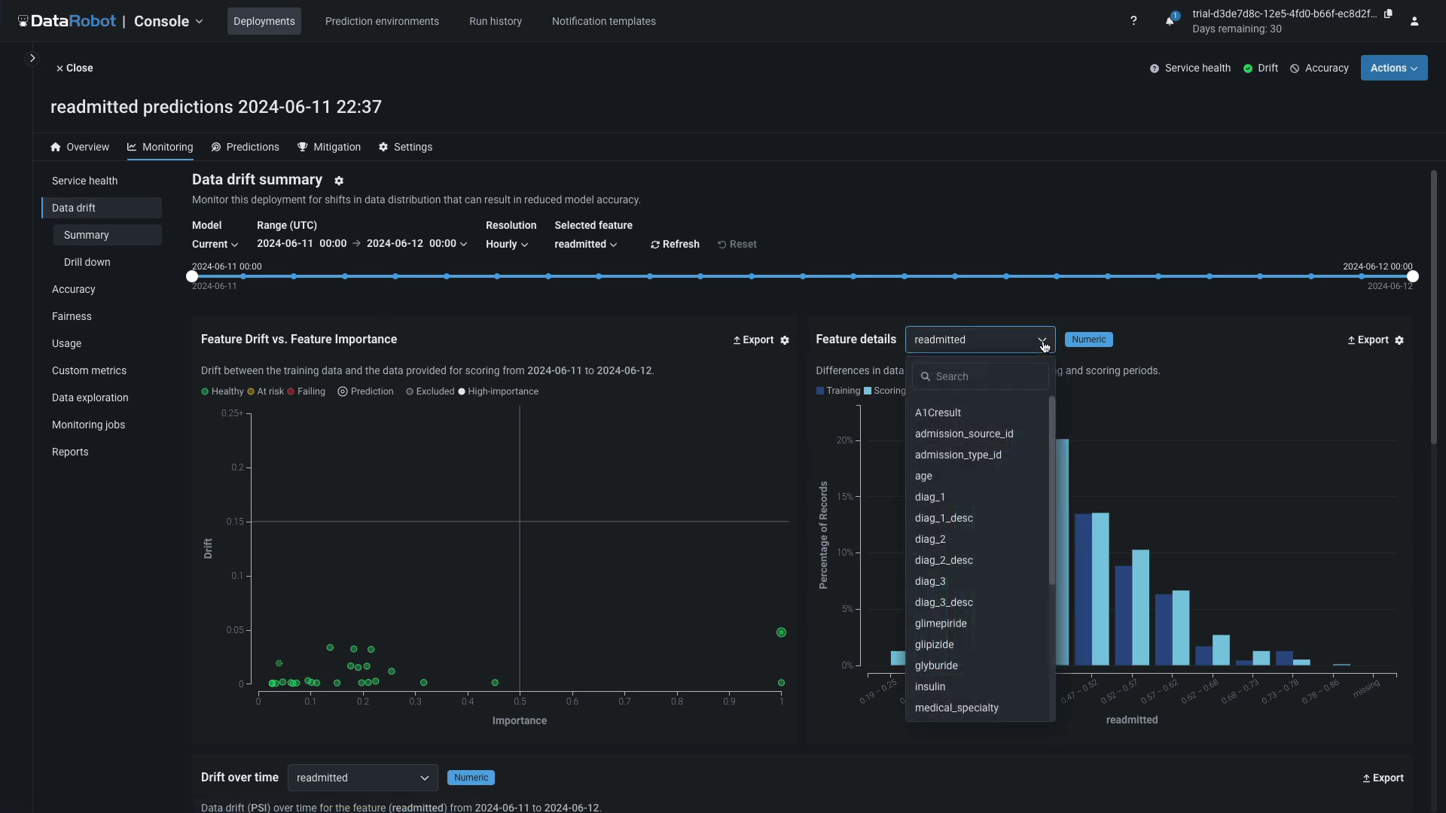
click(1009, 482)
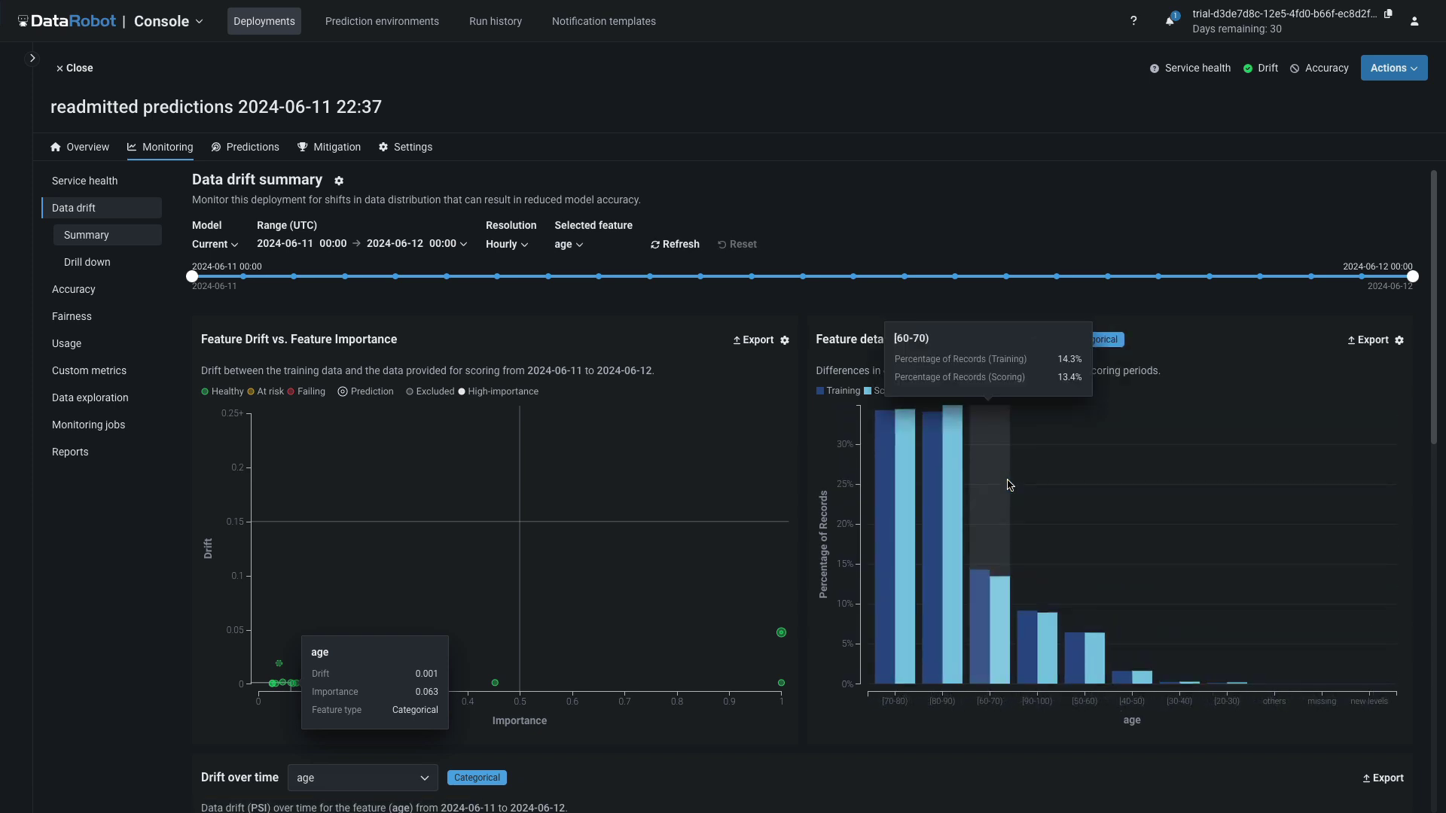
click(783, 687)
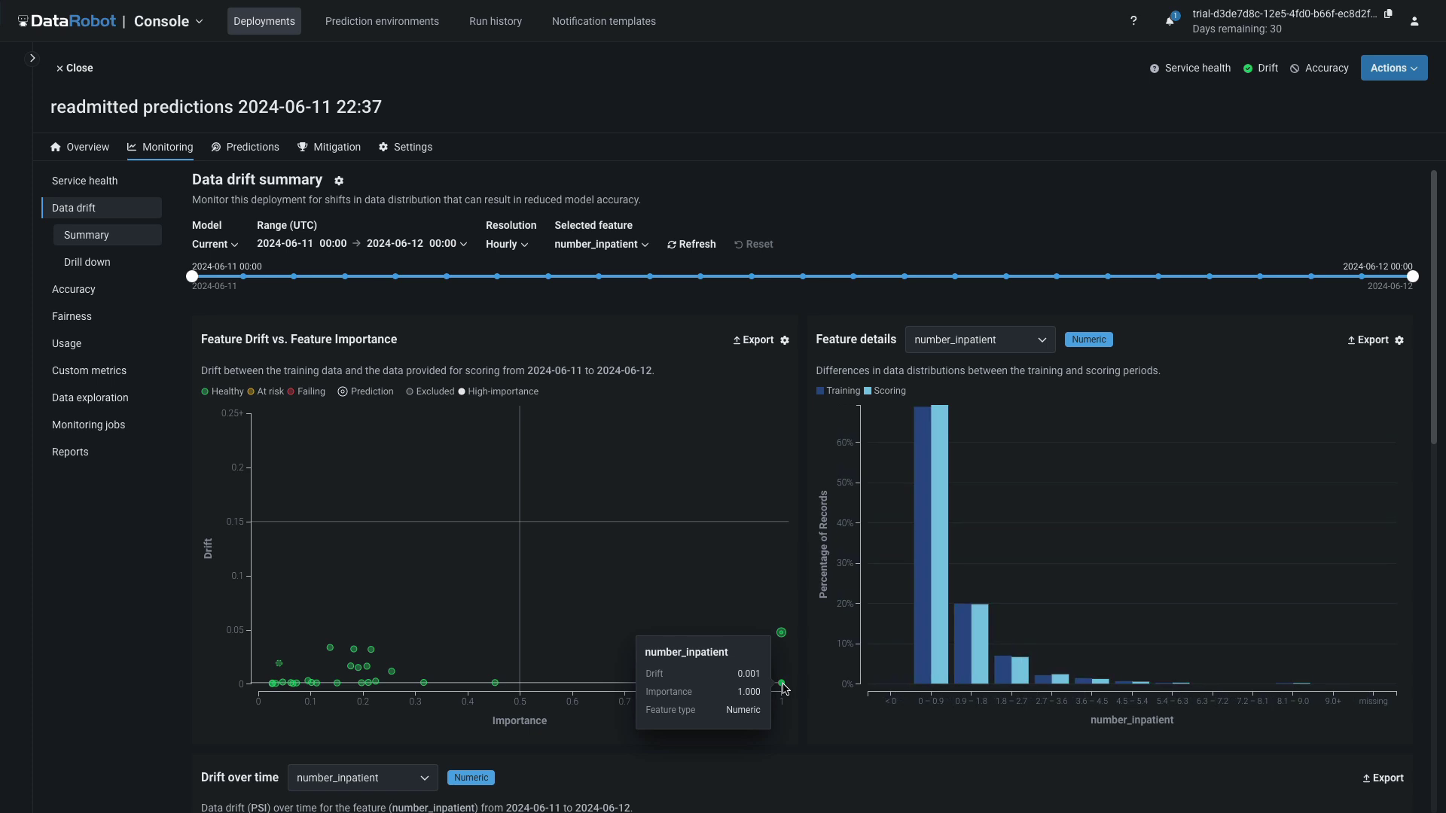
scroll(783, 687, down, 6)
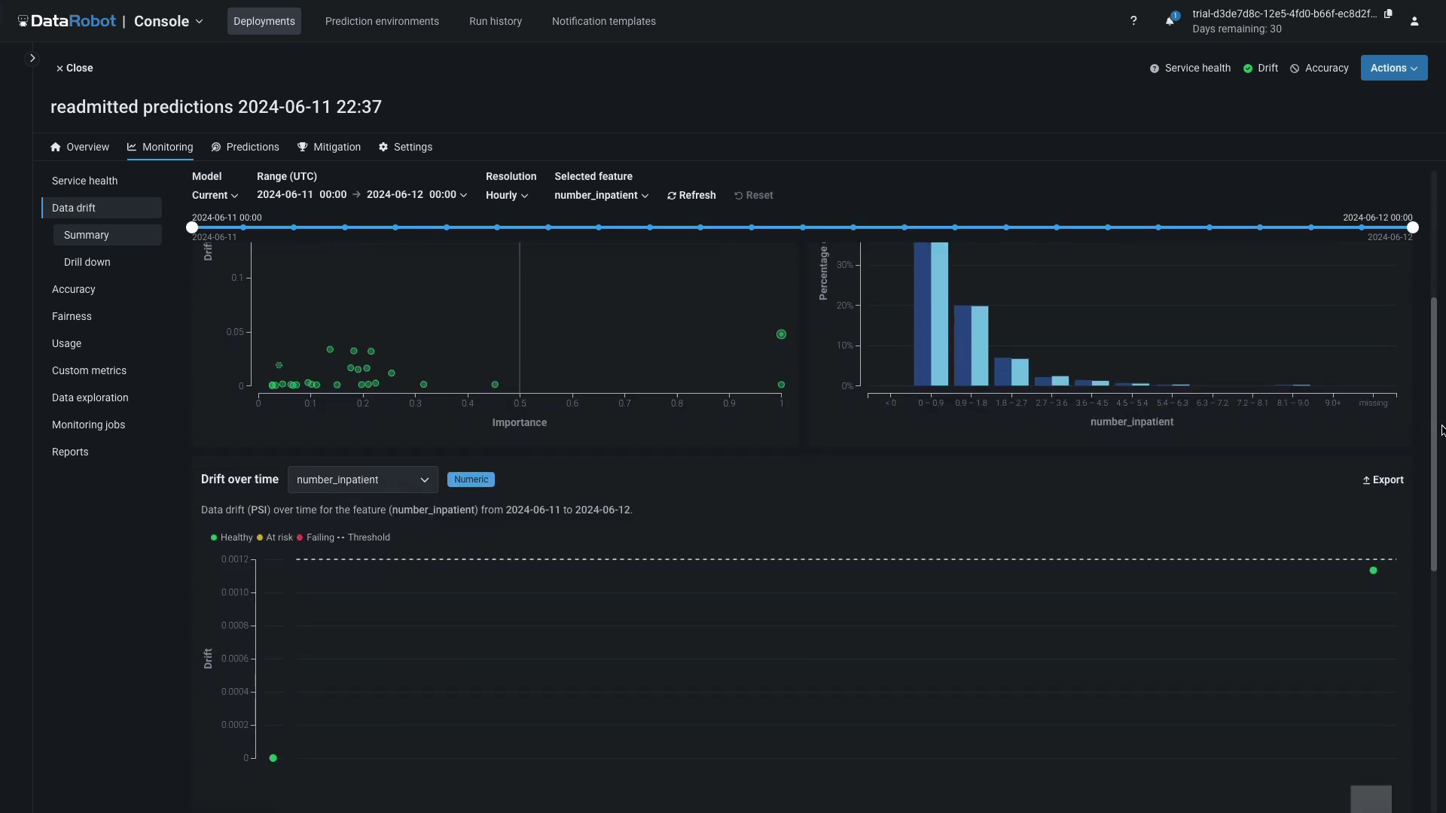
scroll(783, 687, down, 5)
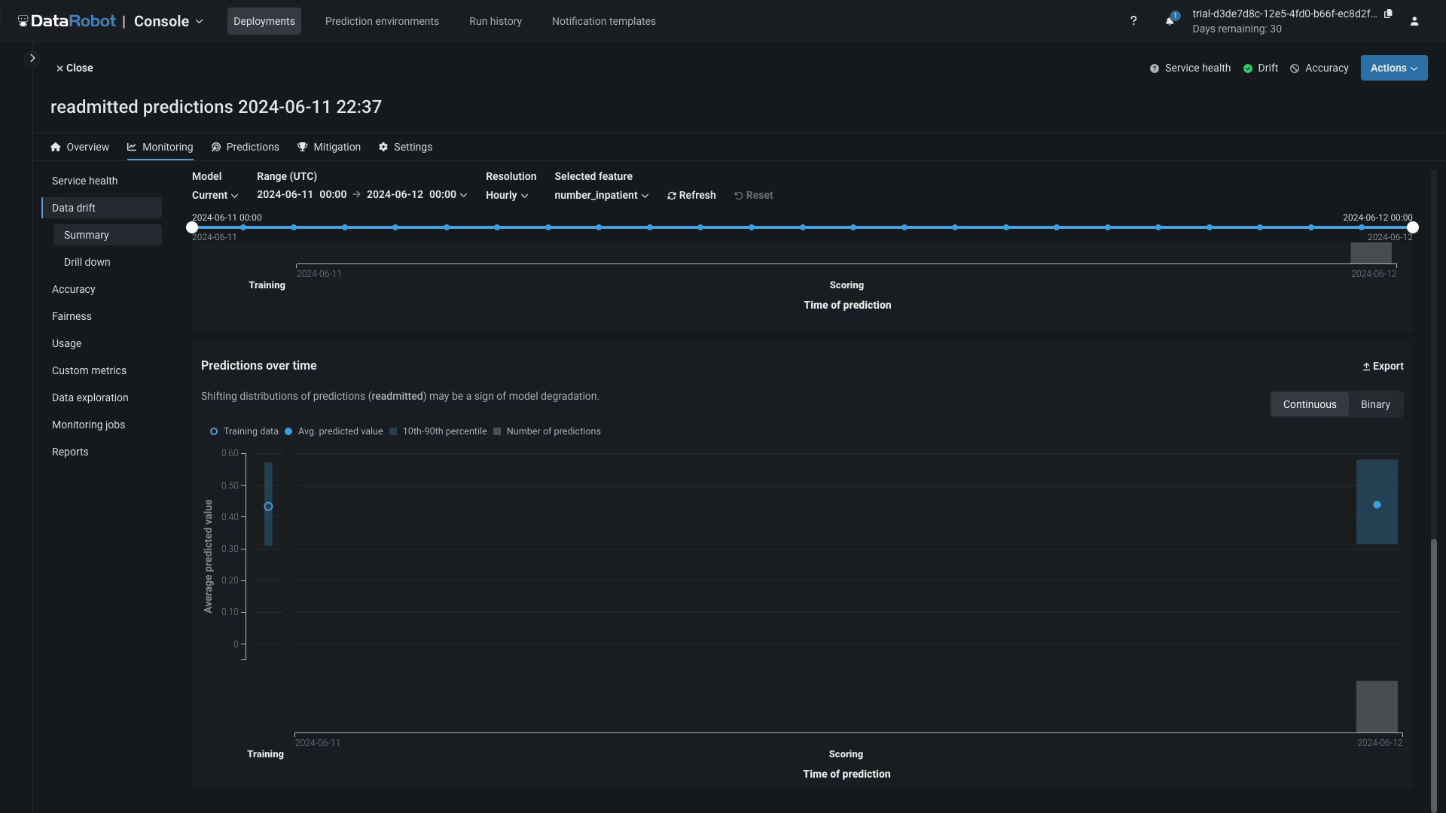
scroll(1415, 286, up, 10)
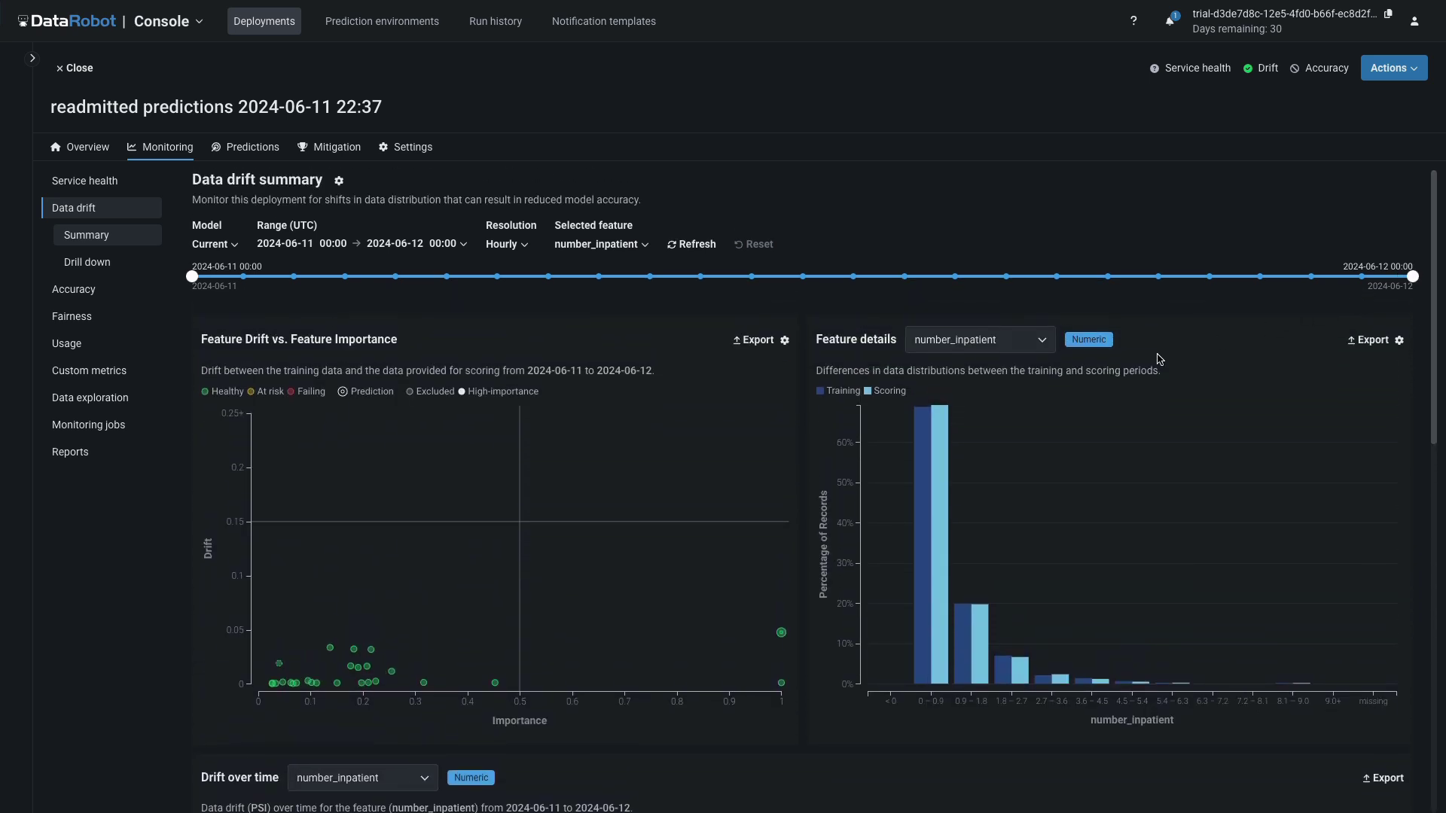
click(1044, 343)
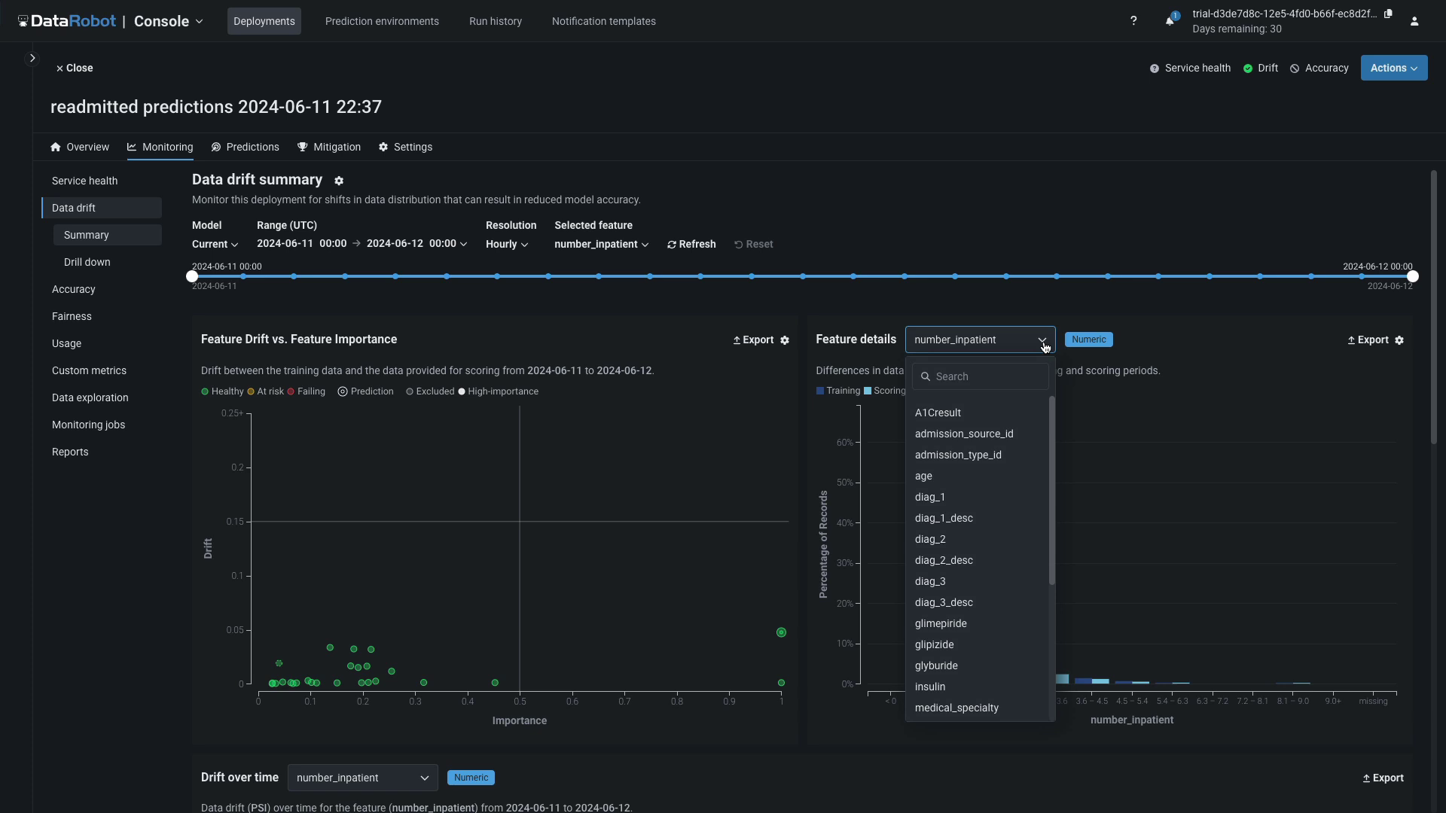
Review the diag_1_desc drift word cloud, then view the empty Custom metrics summary
click(987, 519)
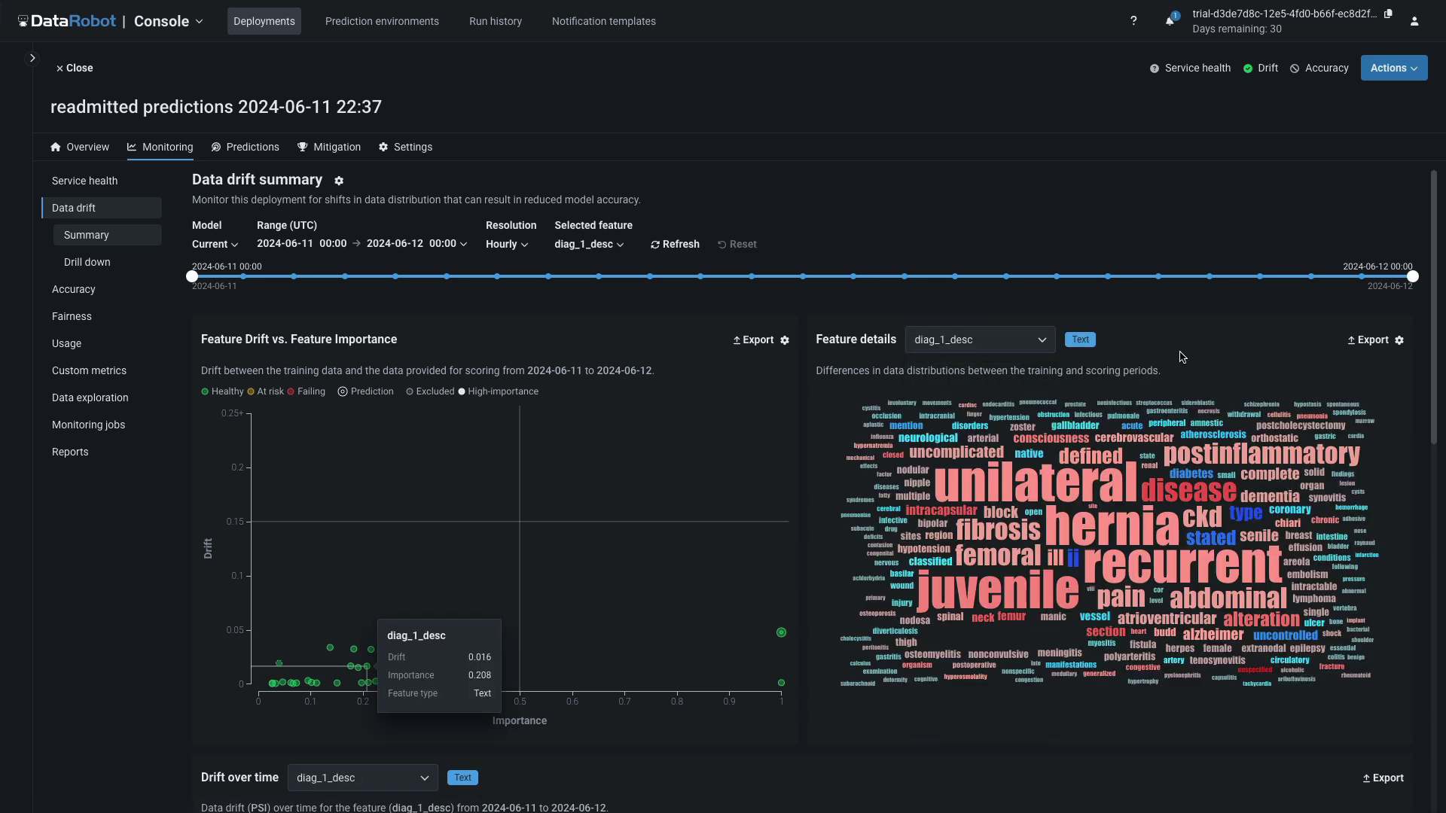
mouse_move(1230, 467)
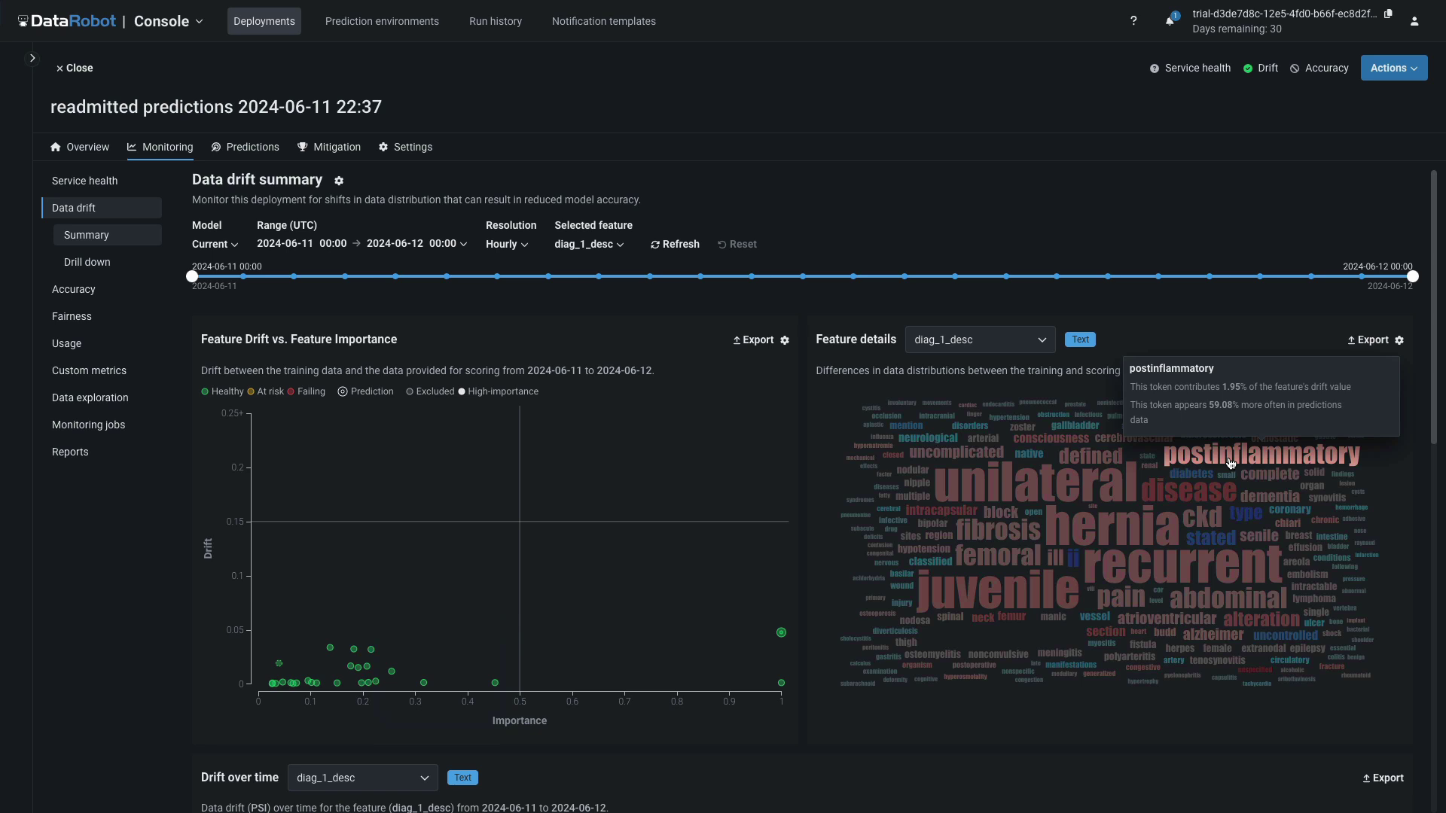
click(101, 373)
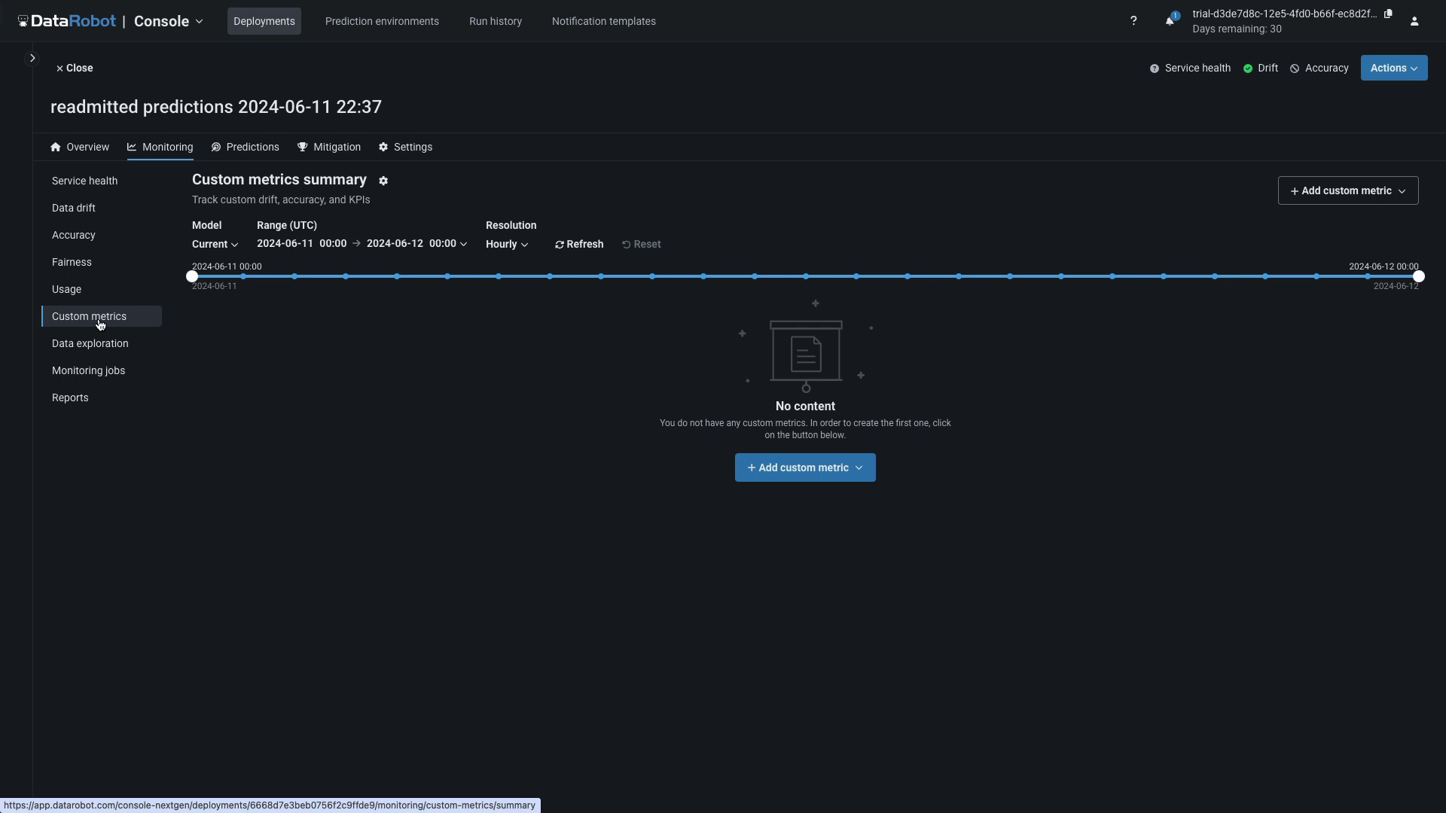
Browse the challenger model options without adding one, then review the retraining and humility summaries
click(337, 151)
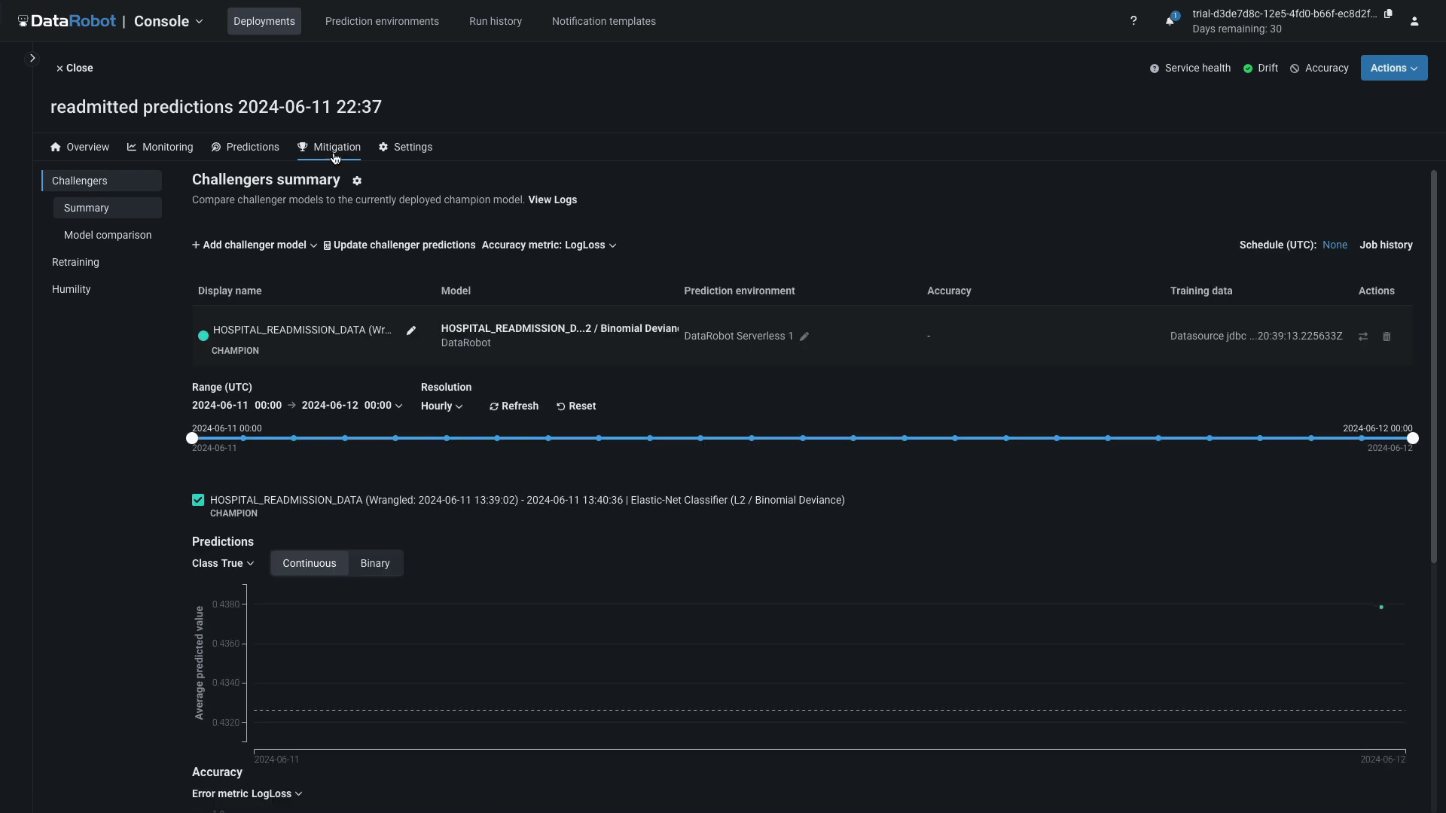
click(280, 248)
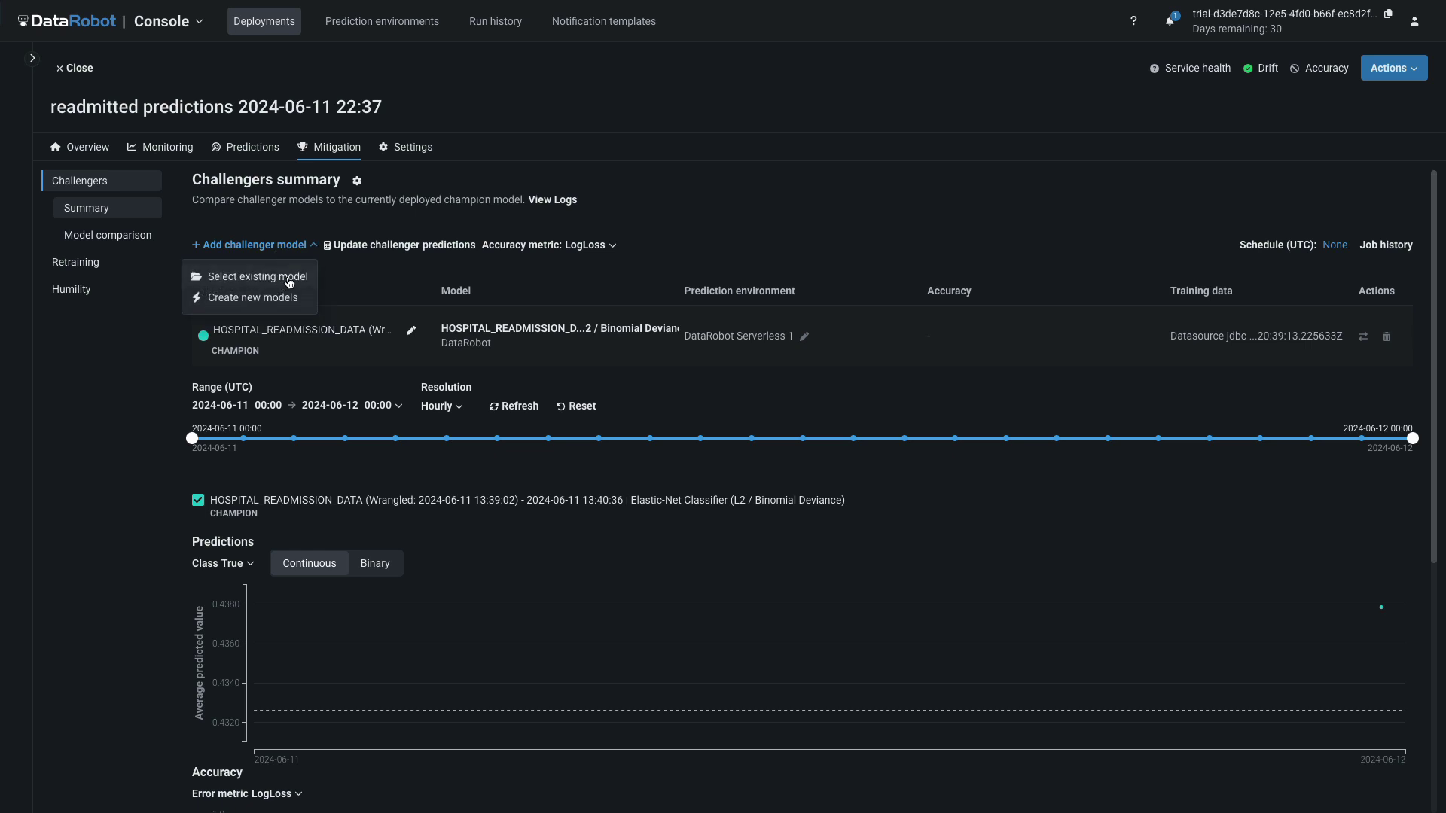
click(631, 196)
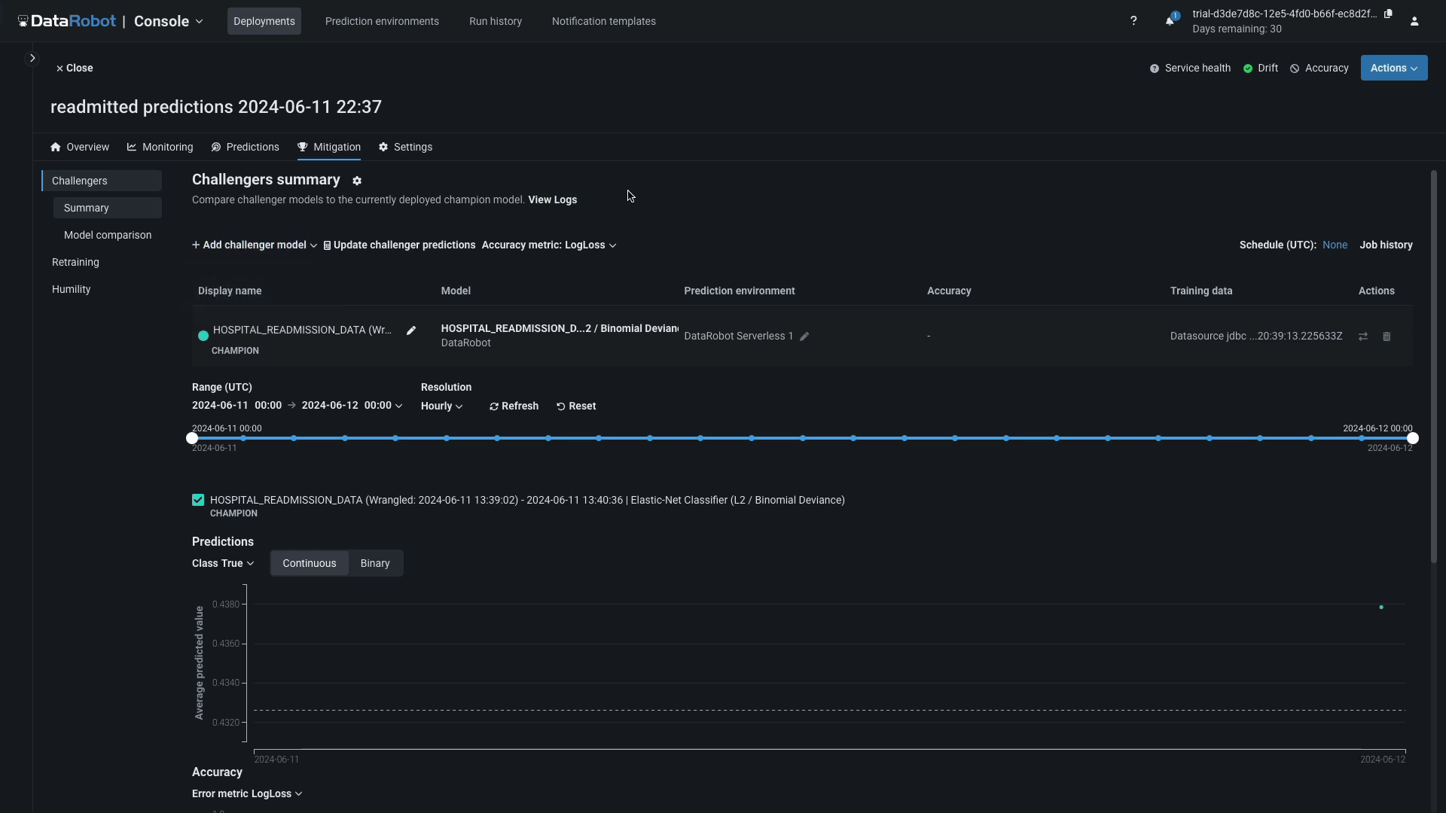
click(100, 265)
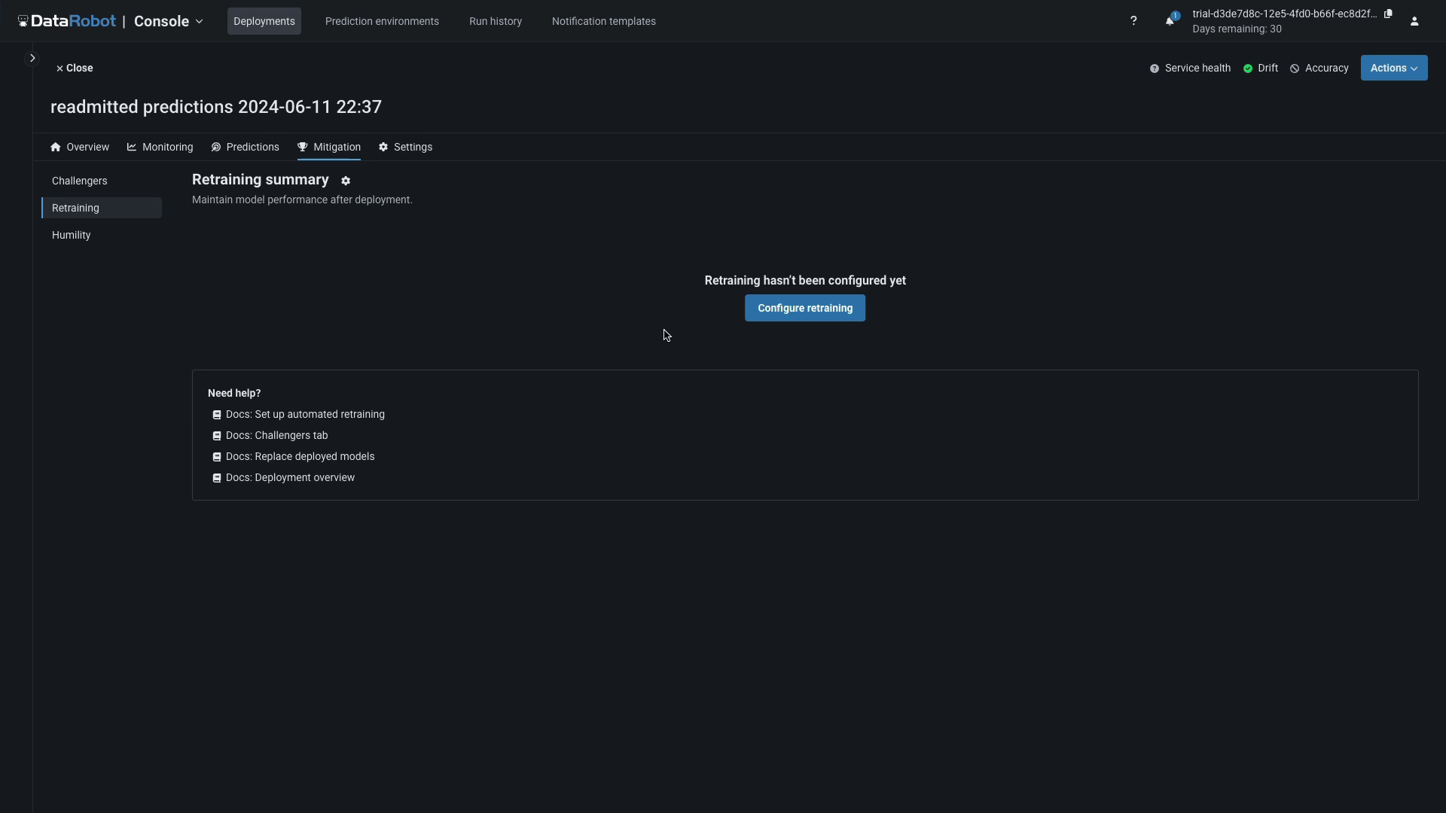
click(107, 241)
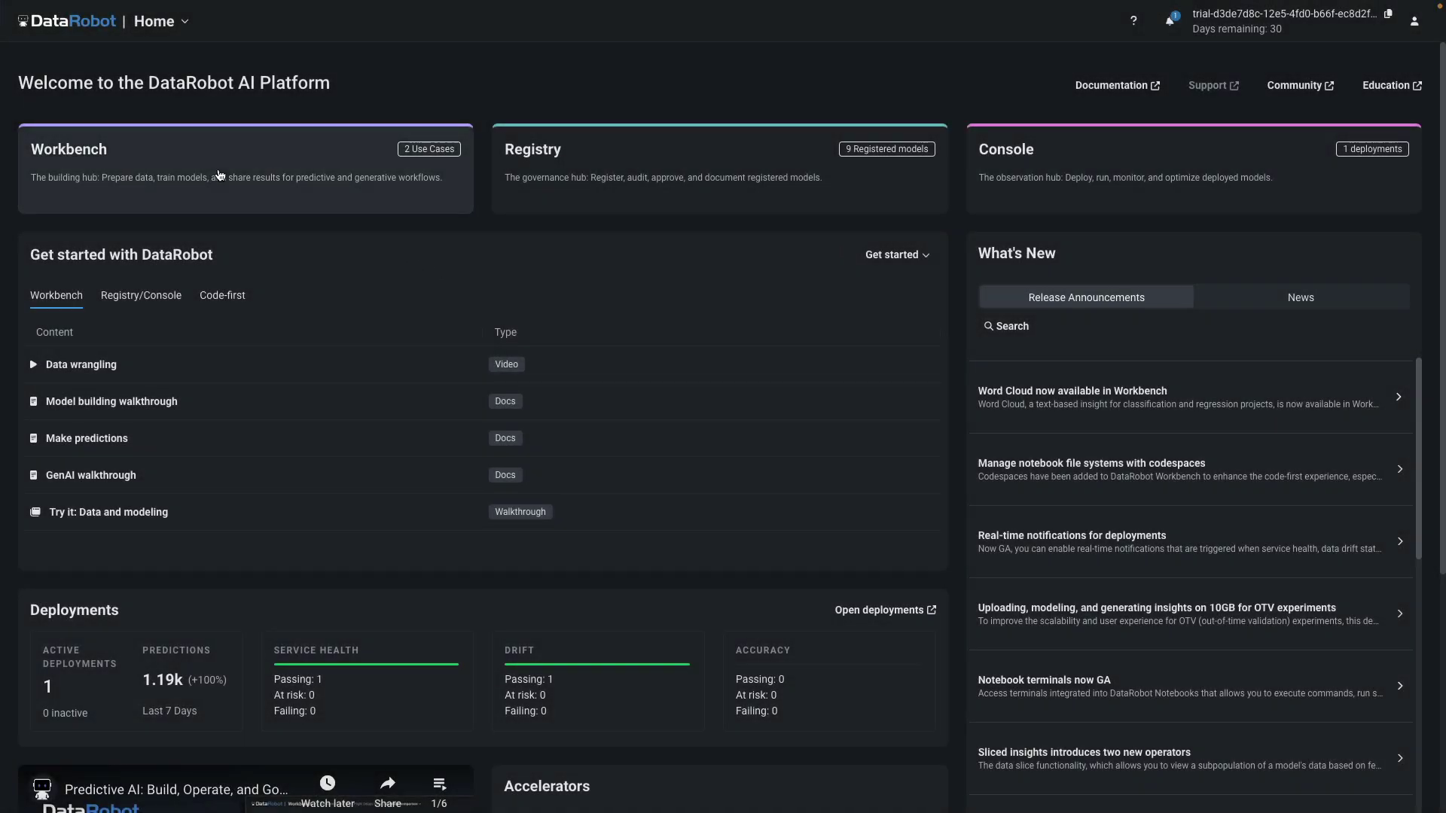
View Feature Impact for the Hospital Readmission experiment's top Elastic-Net Classifier, led by number_inpatient
click(219, 177)
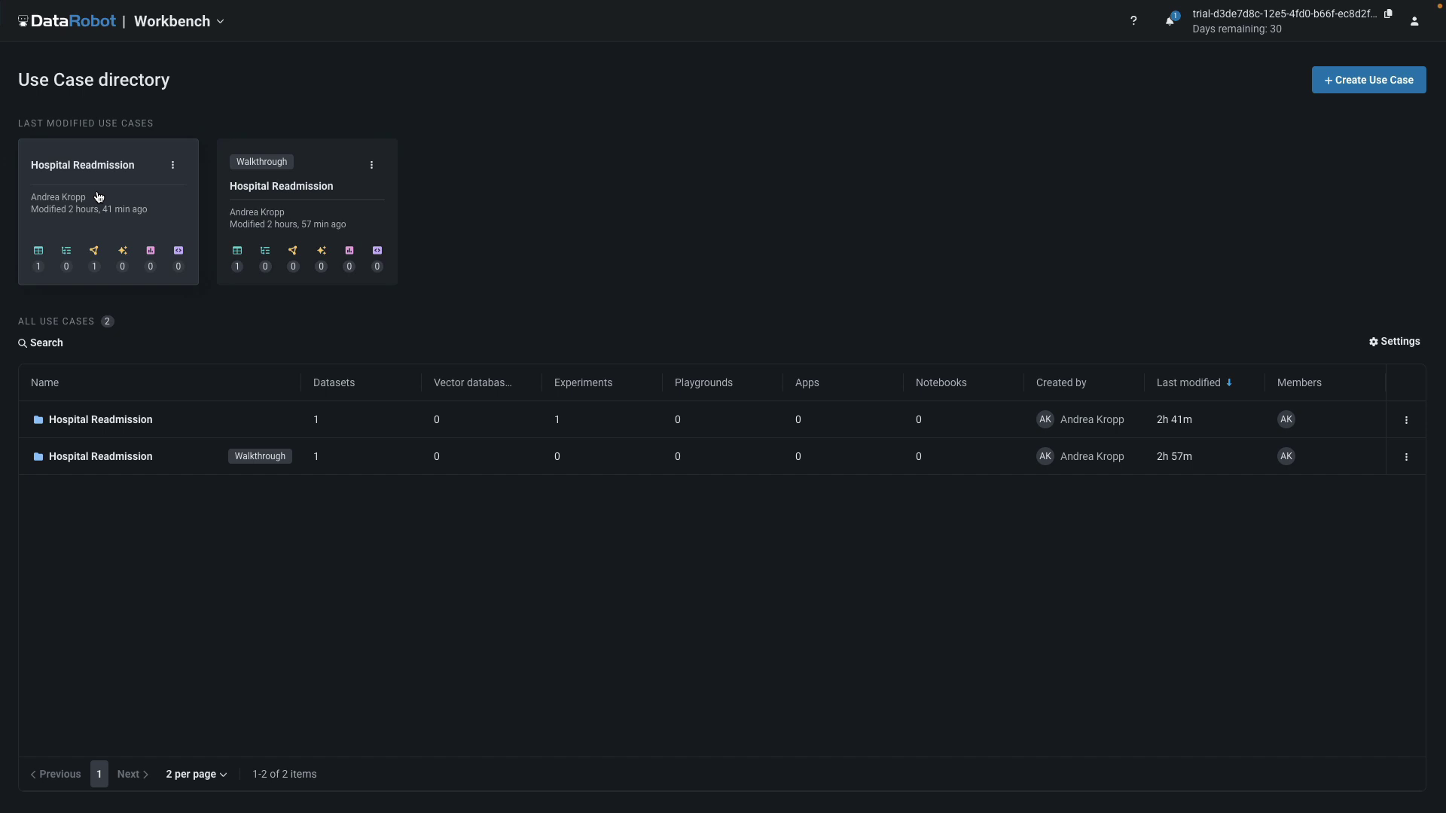
click(98, 197)
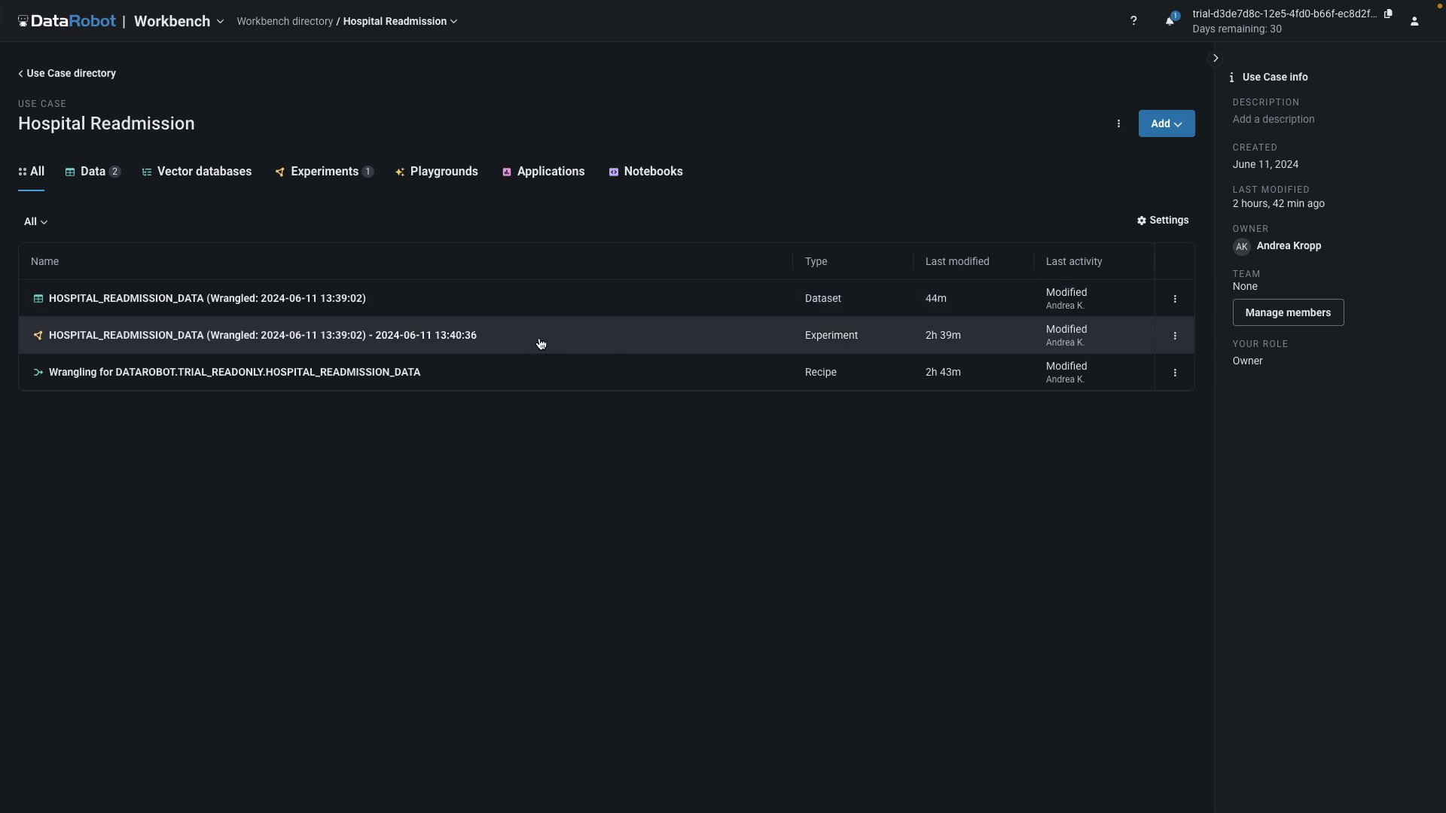
click(407, 343)
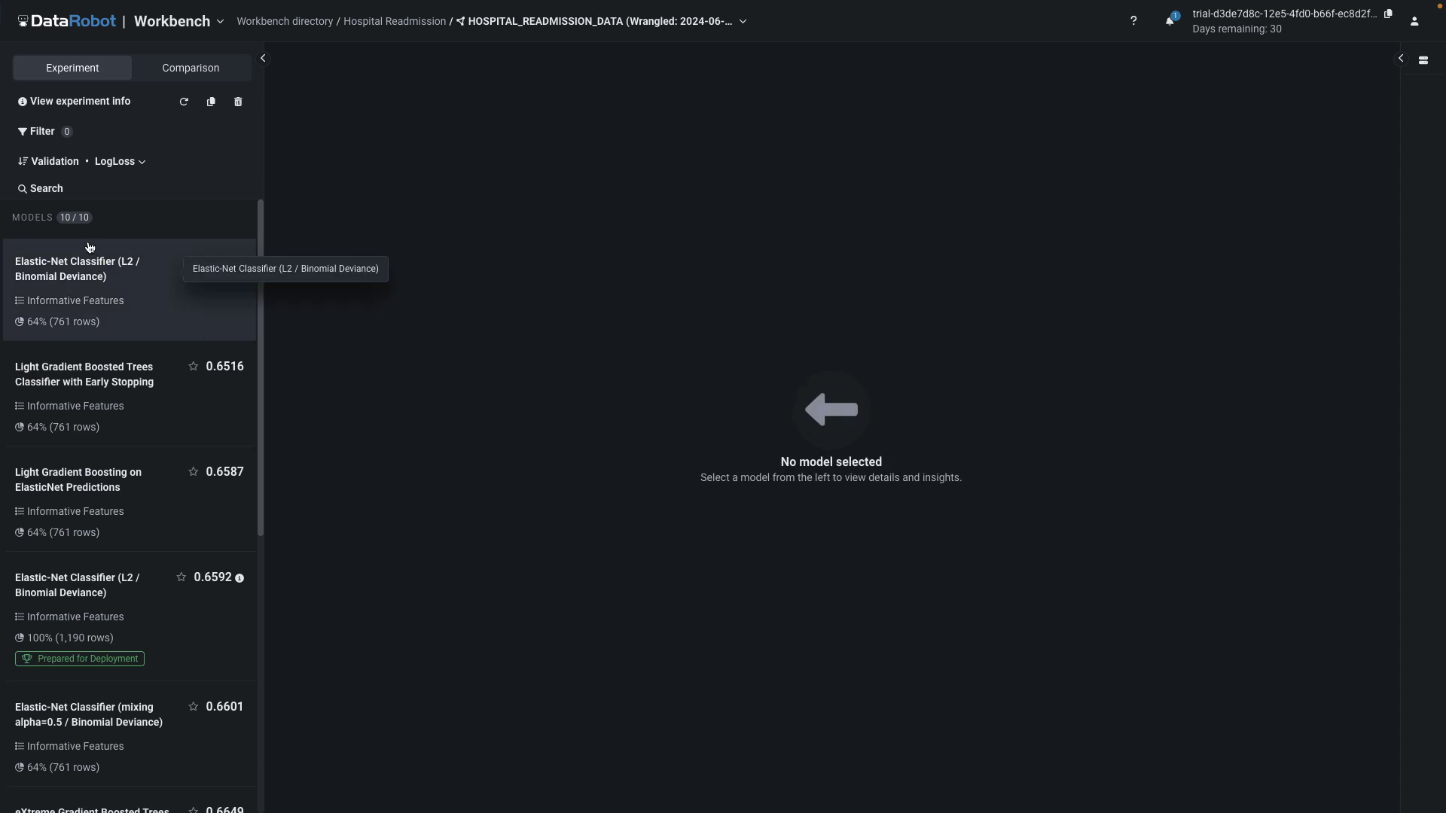
click(96, 286)
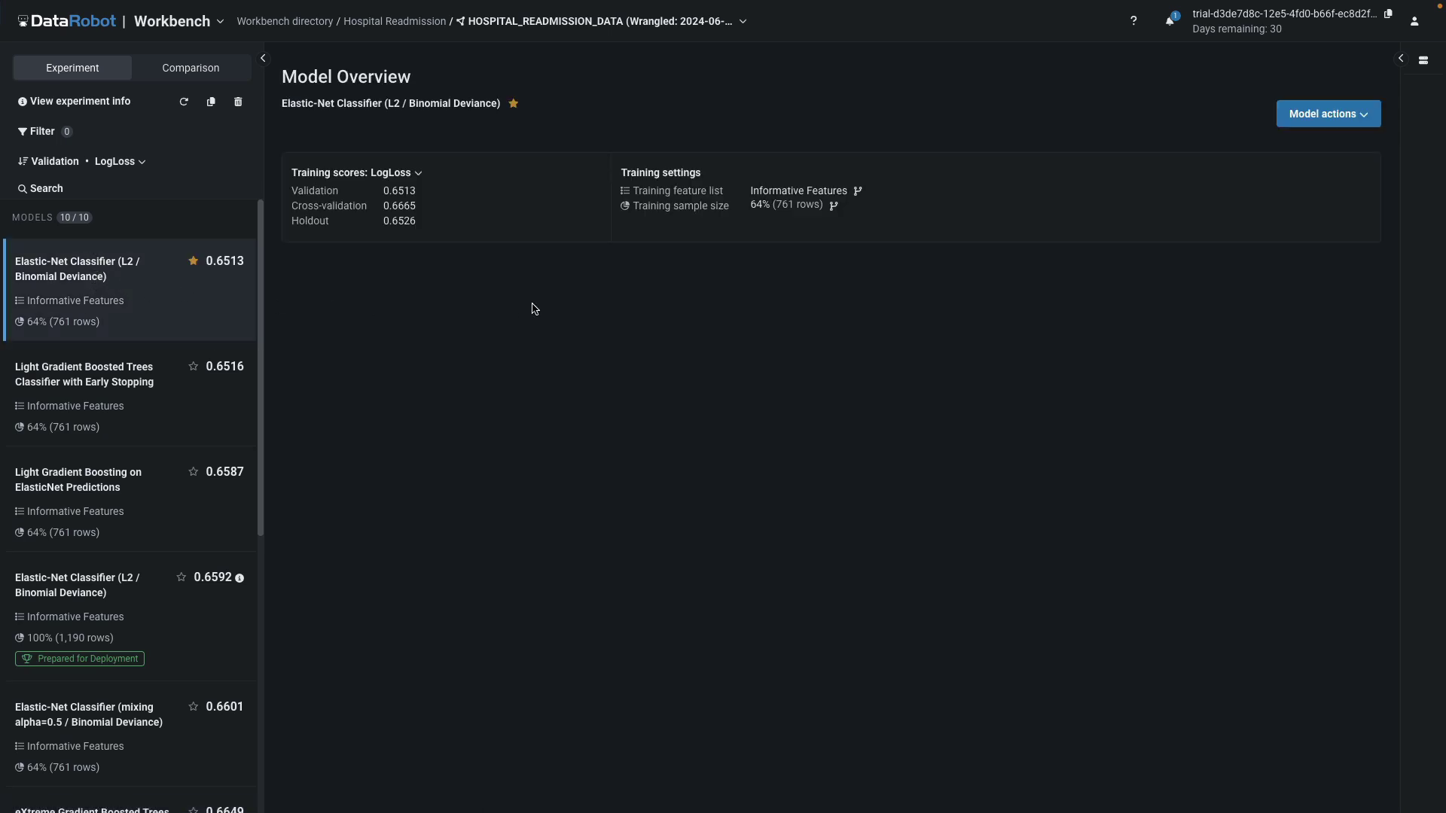
click(582, 330)
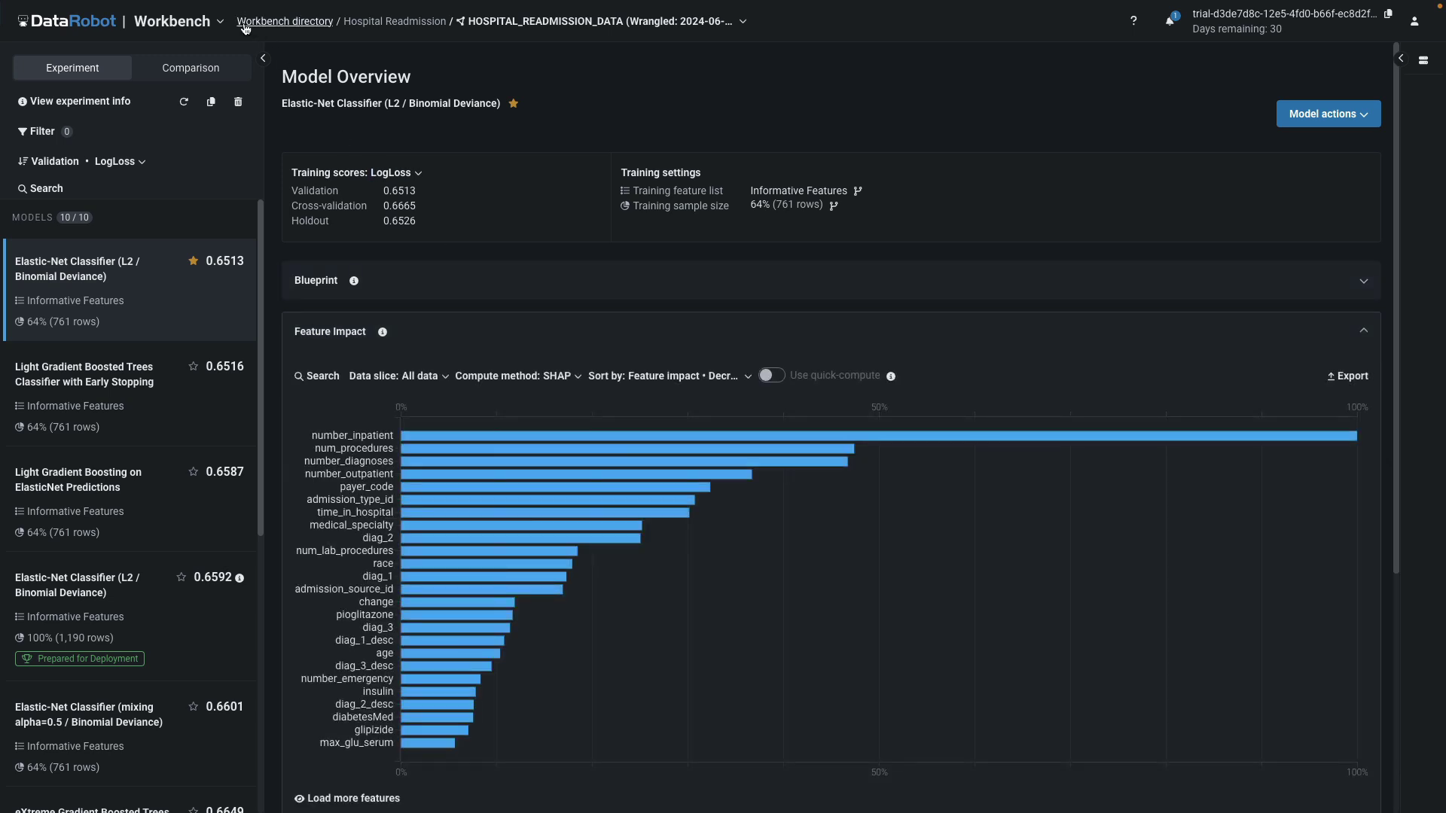
click(218, 21)
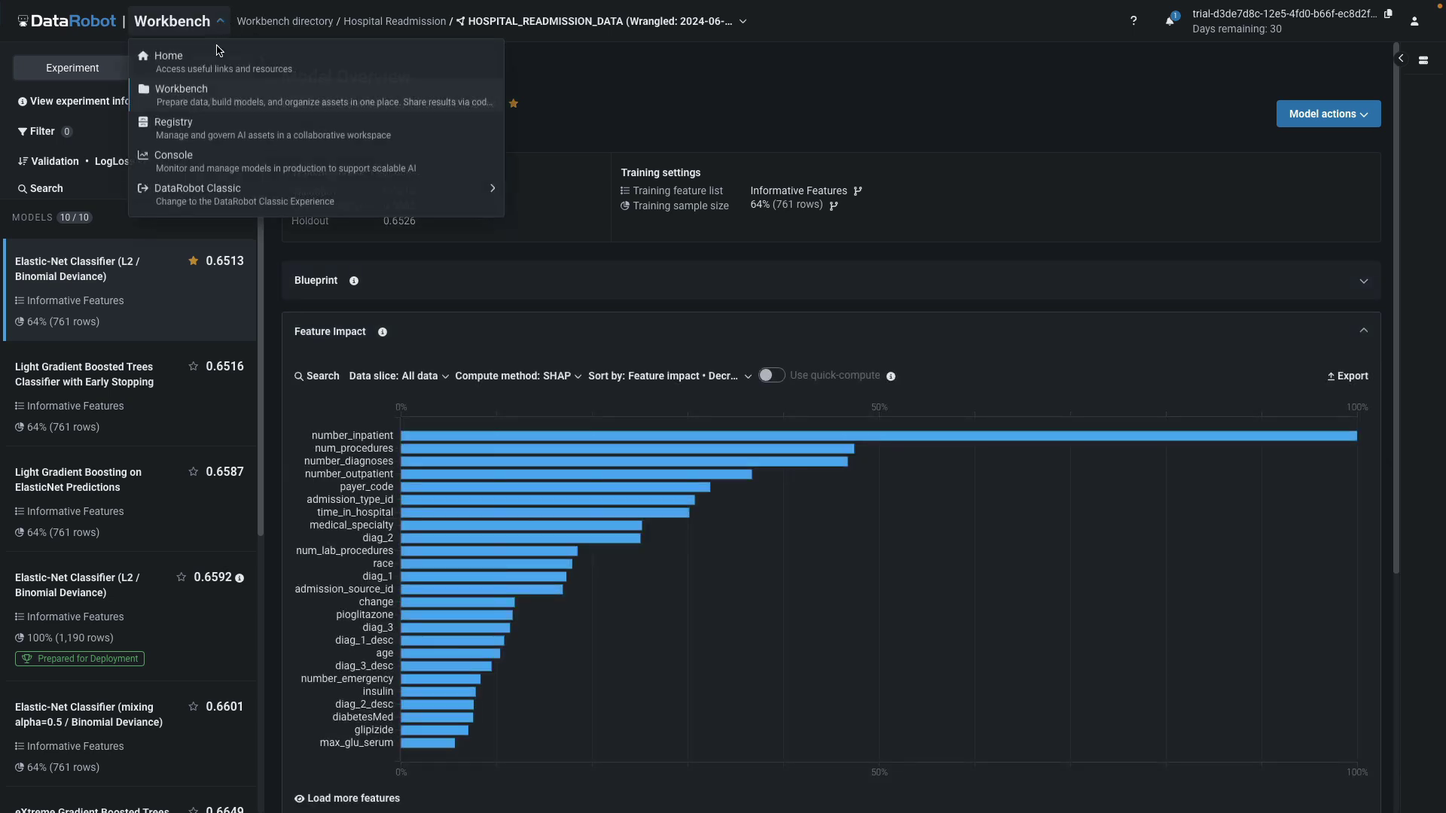
click(179, 131)
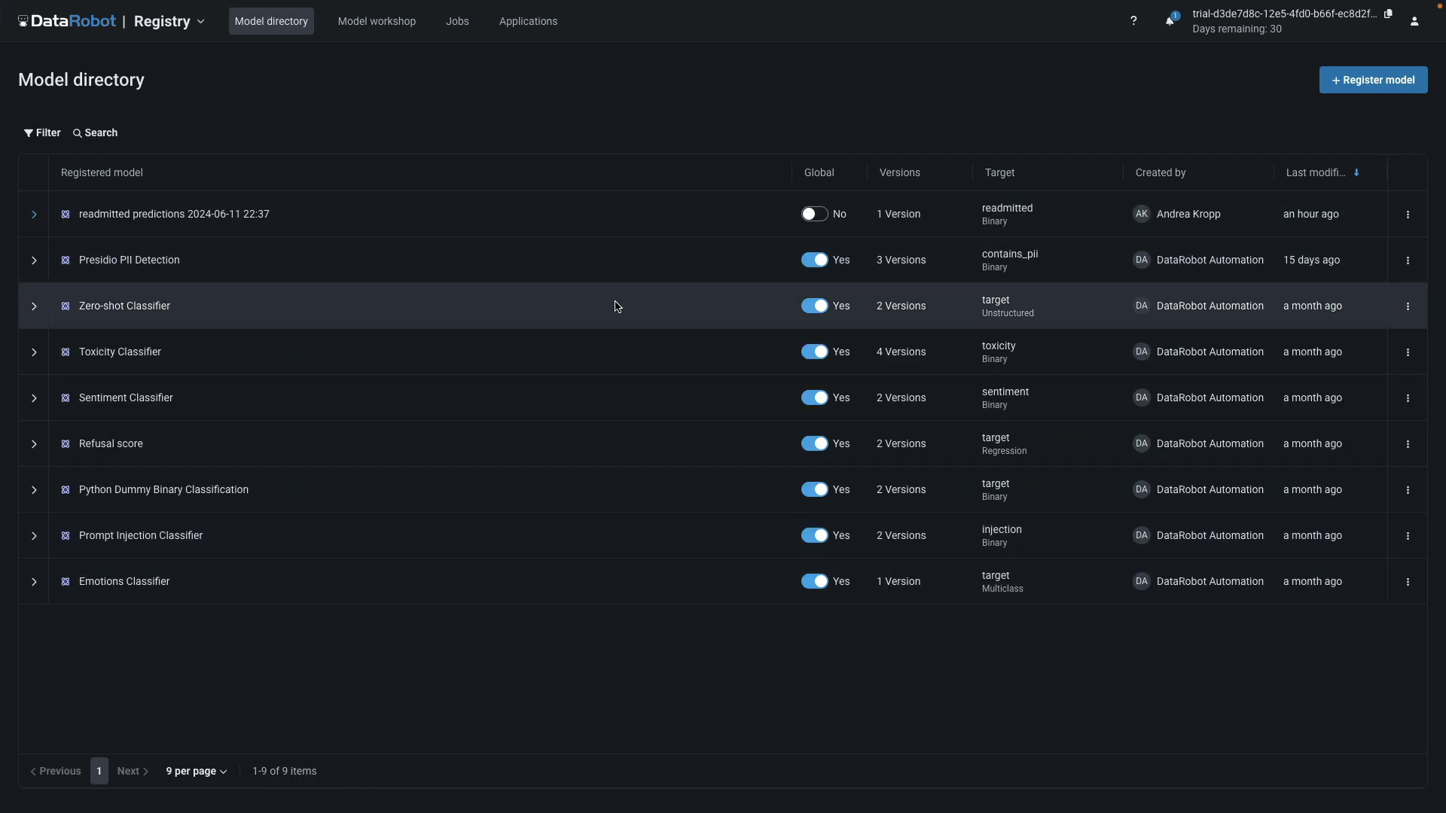
Check the readmitted predictions versions, the prediction environments, and the succeeded 1,190-row batch job
click(32, 219)
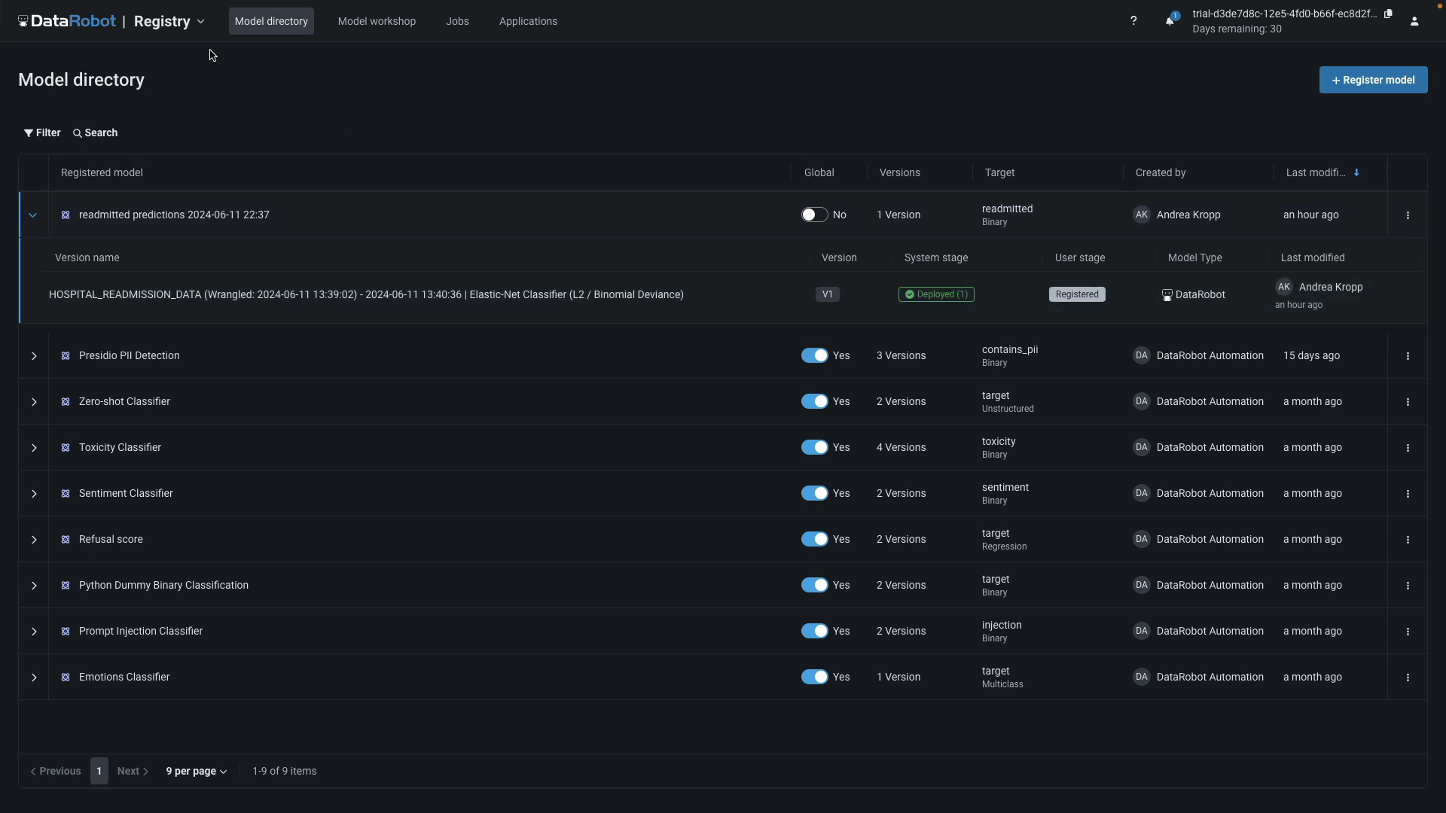
click(201, 26)
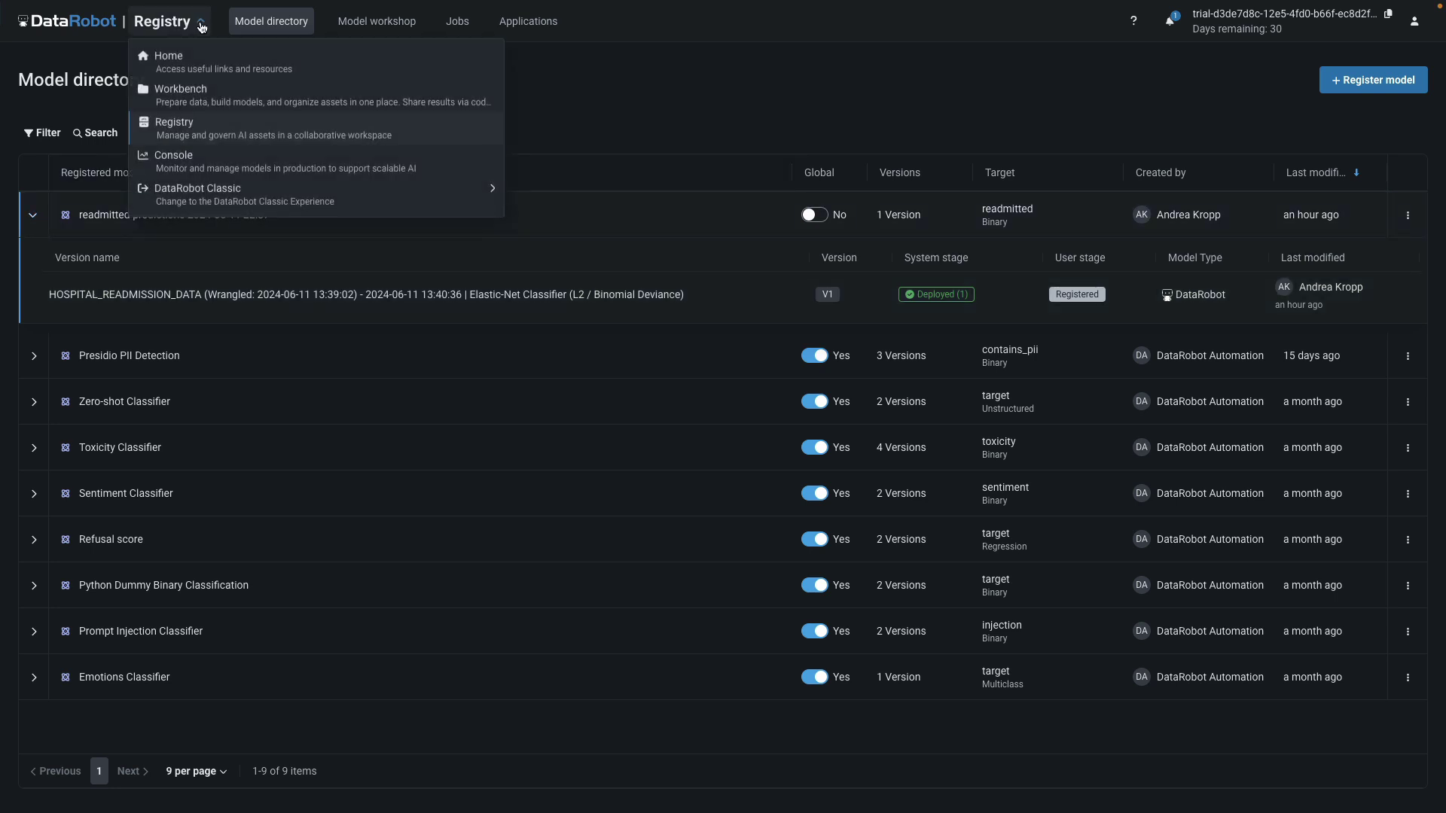
click(203, 160)
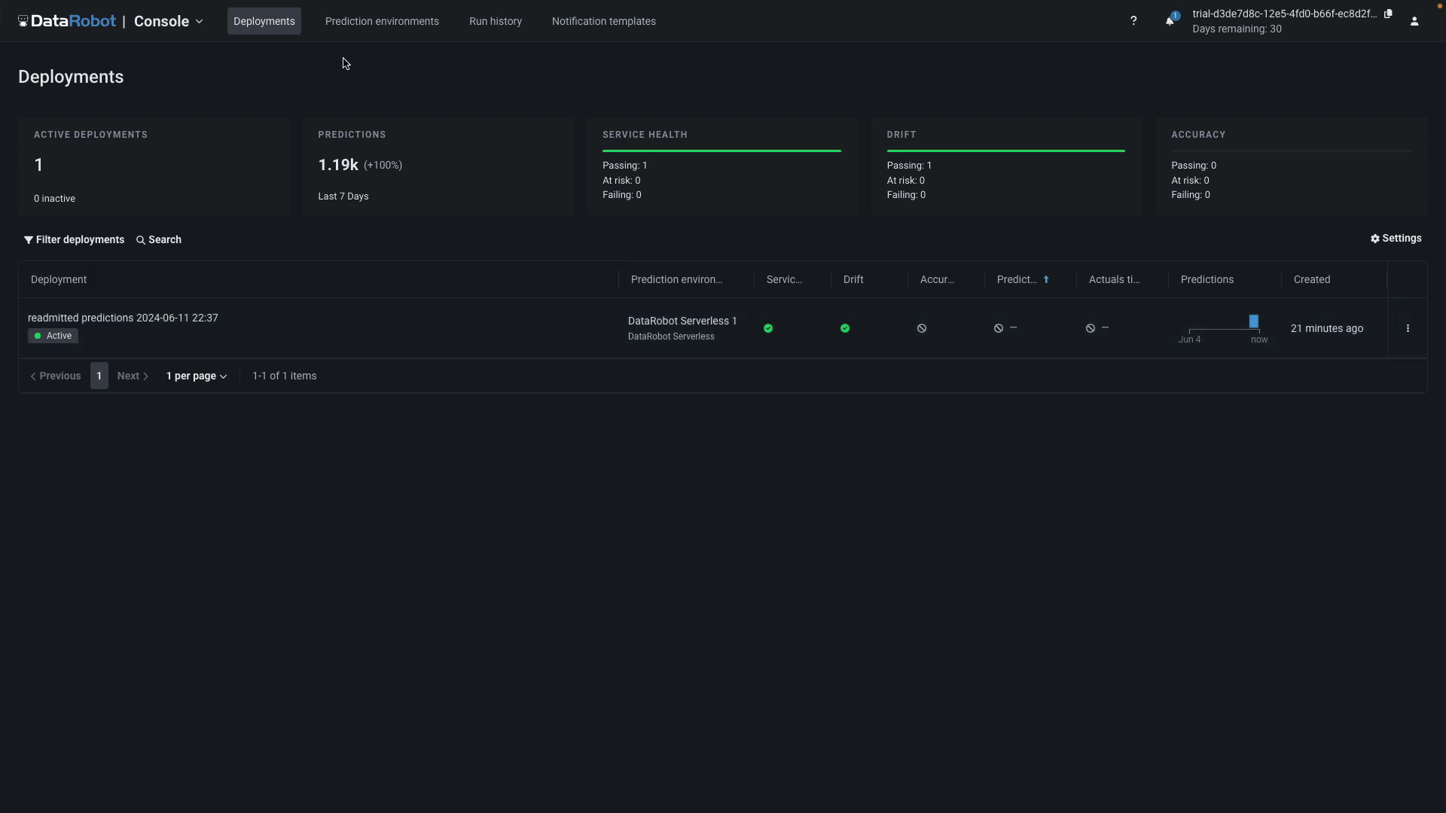
click(381, 24)
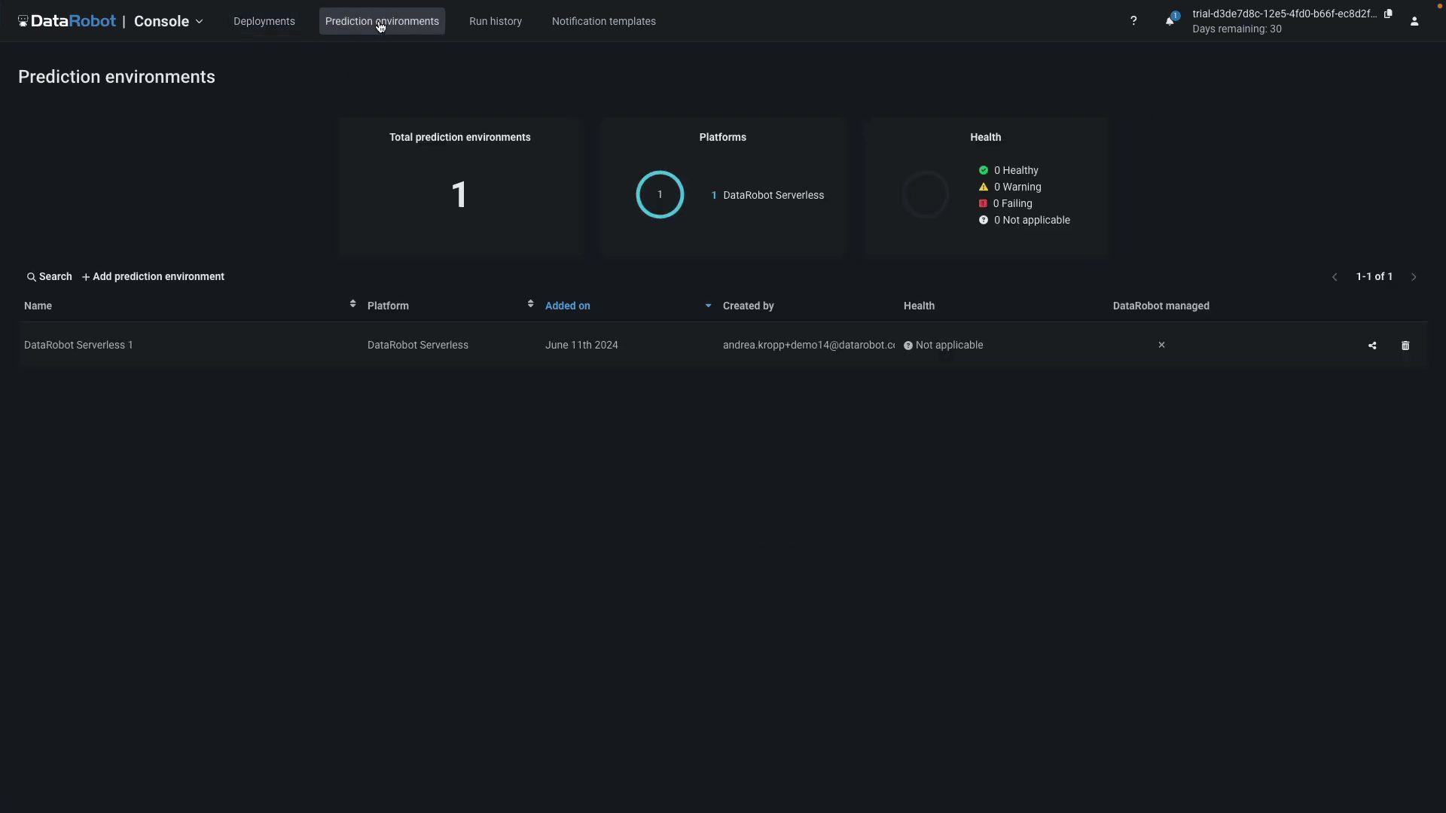
click(499, 23)
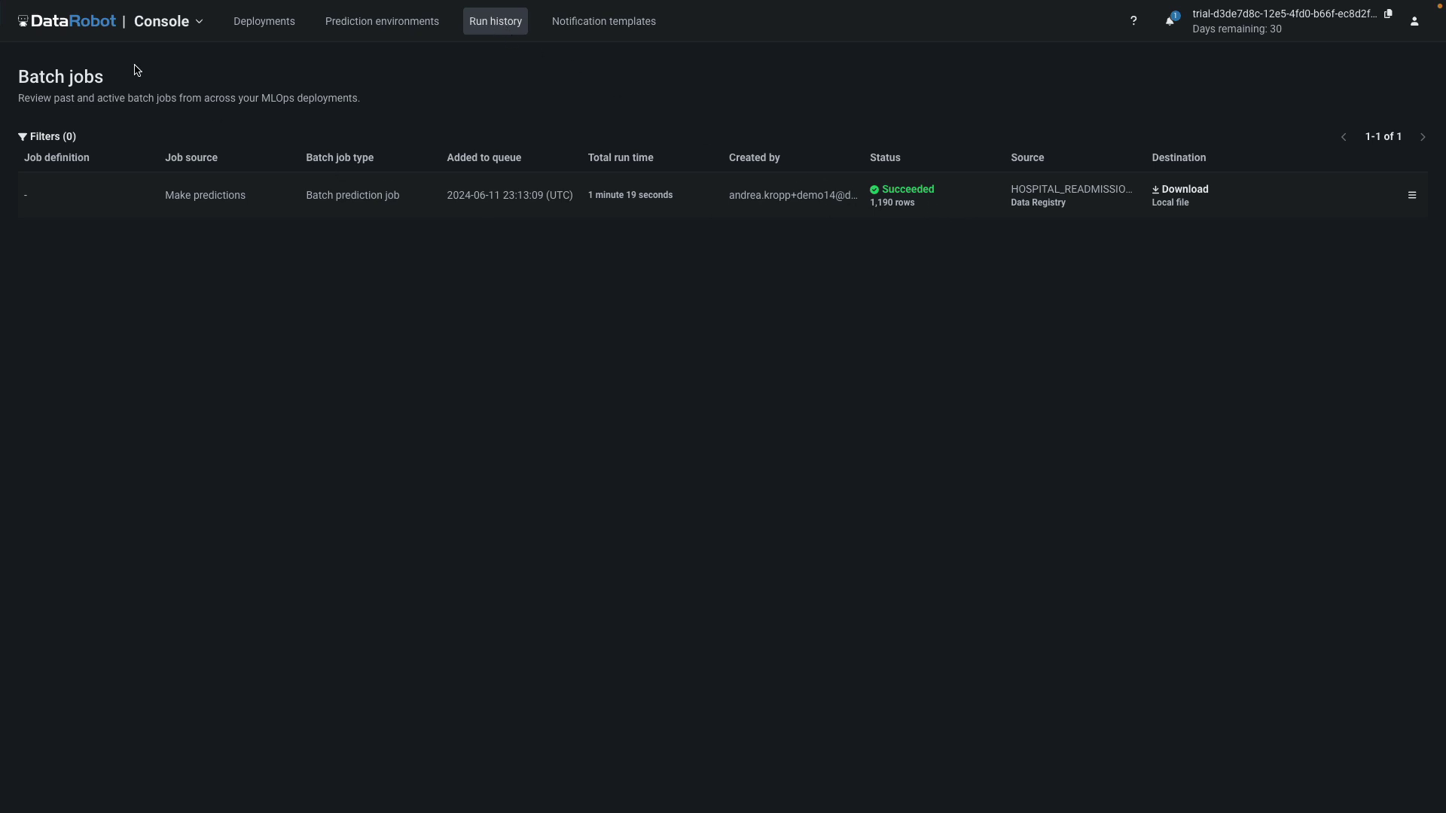
click(96, 36)
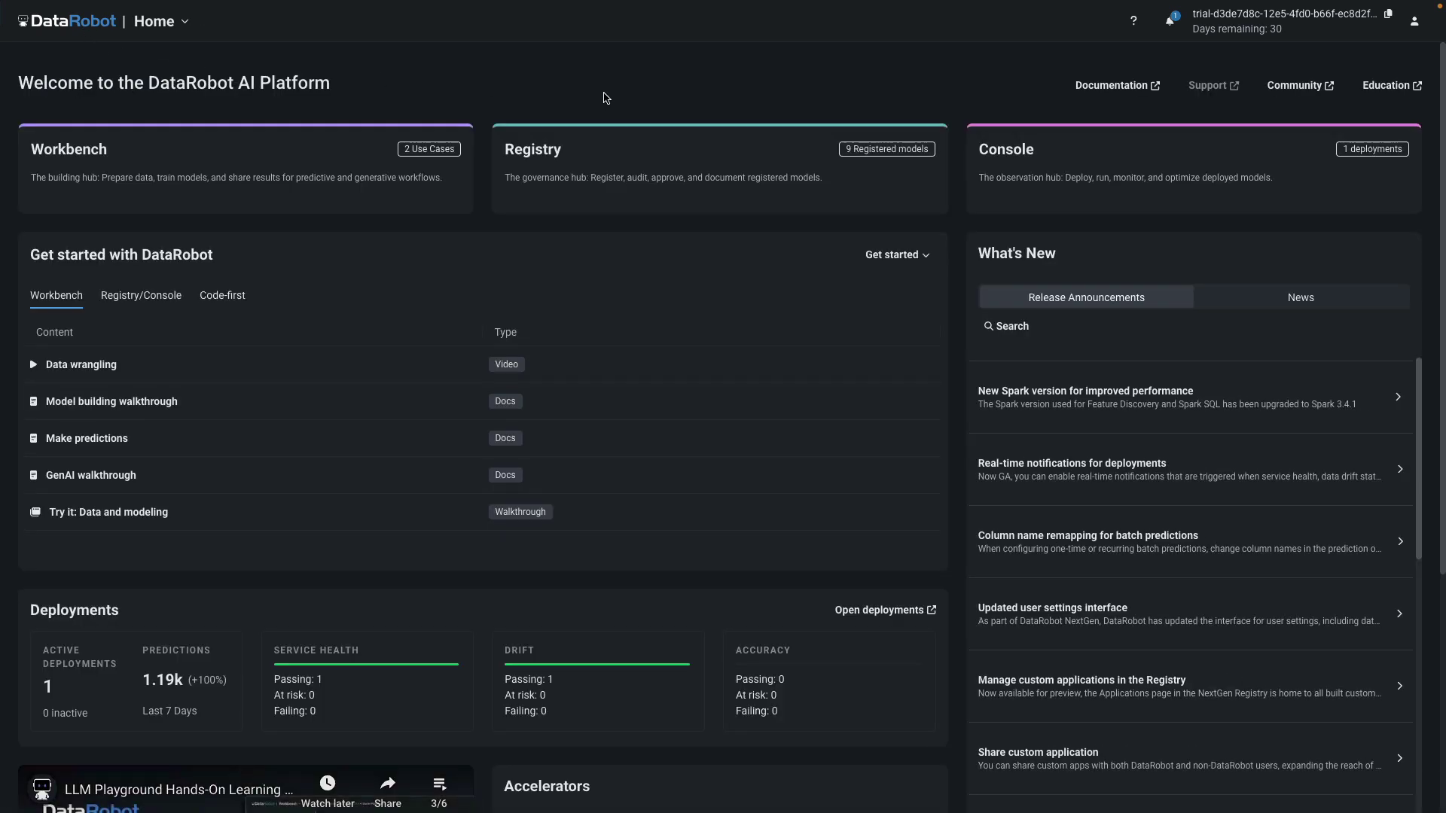